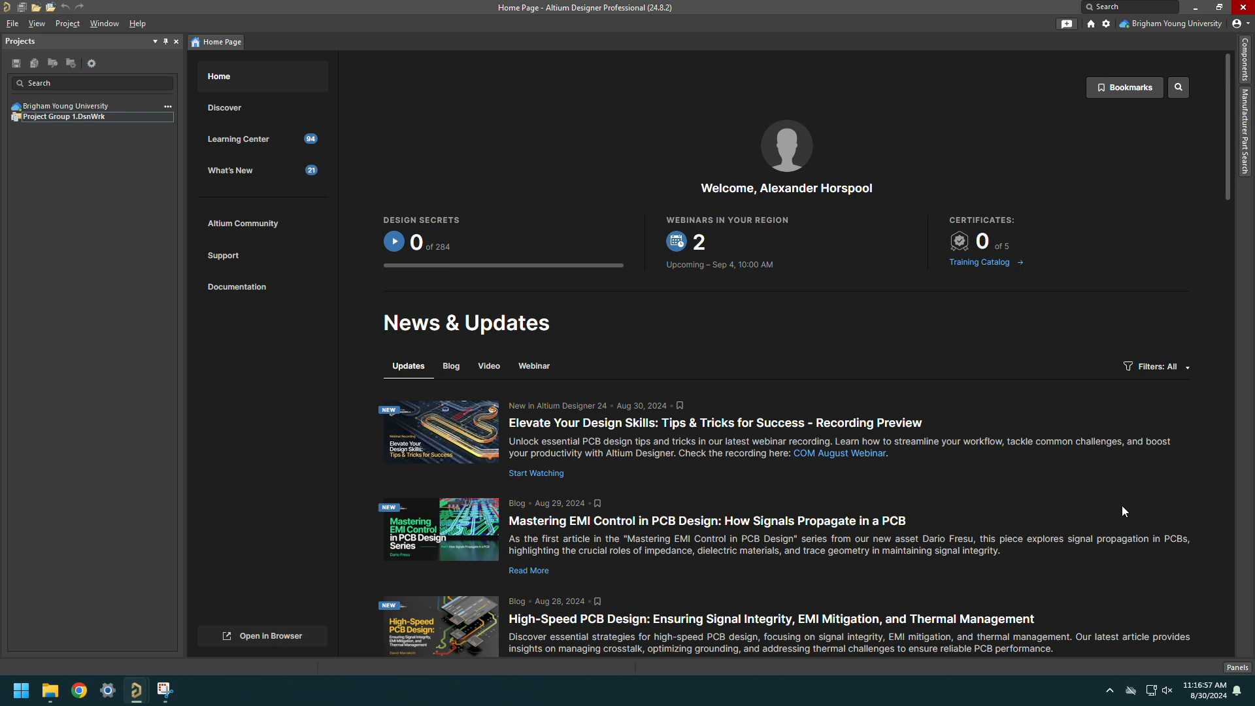
Create a new local PCB project named lasertag_pcb.
{"action": "left_click", "coordinate": [12, 26]}
{"action": "left_click", "coordinate": [139, 37]}
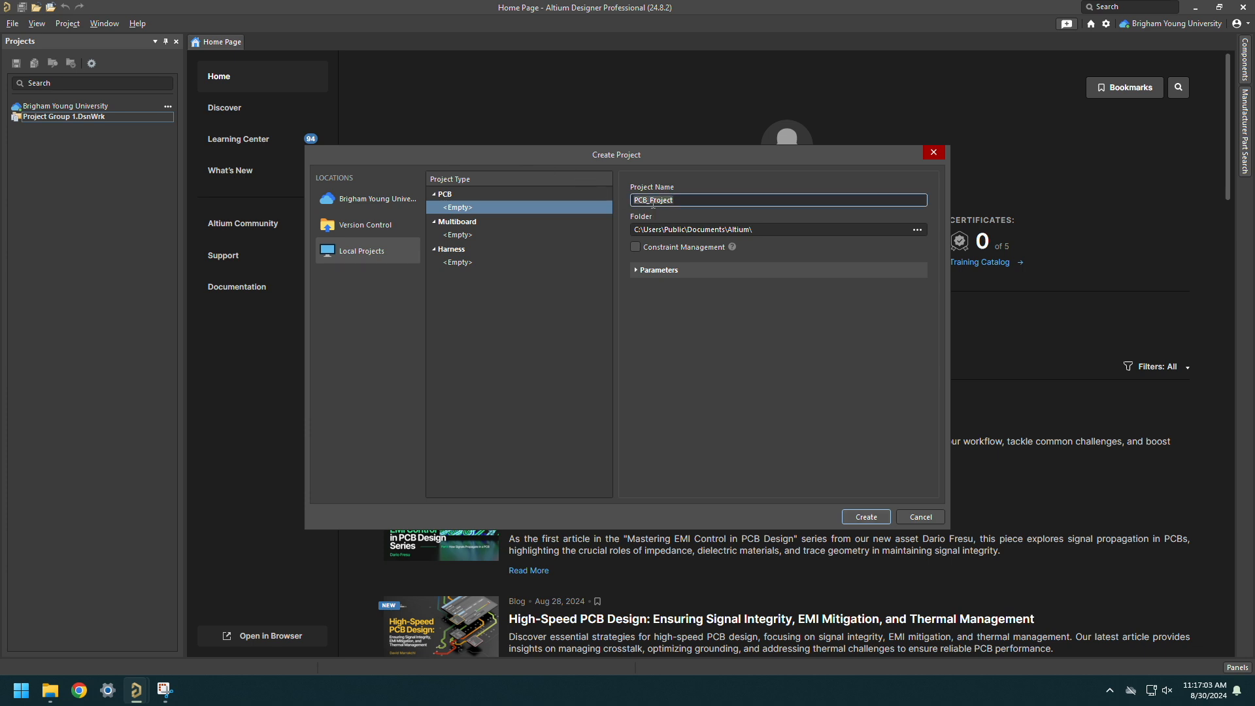
{"action": "type", "text": "lasertag_pcb"}
{"action": "key", "text": "Return"}
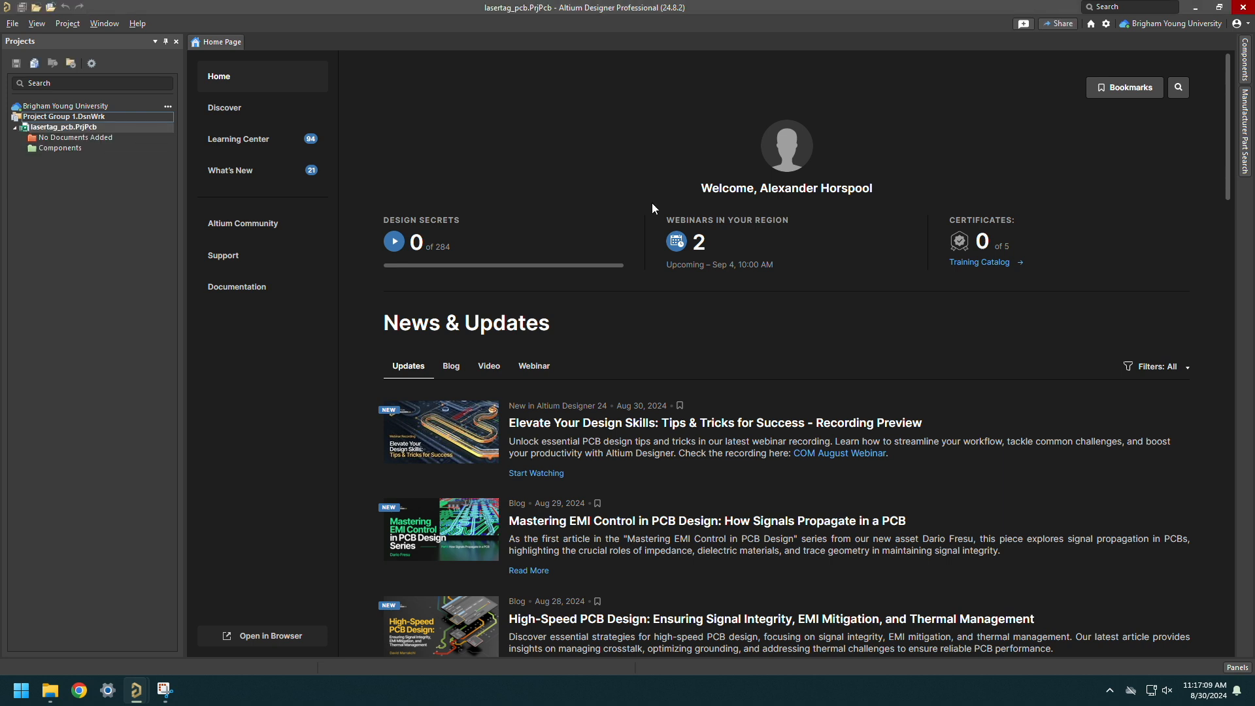
Add a new schematic document to the lasertag_pcb project.
{"action": "right_click", "coordinate": [79, 126]}
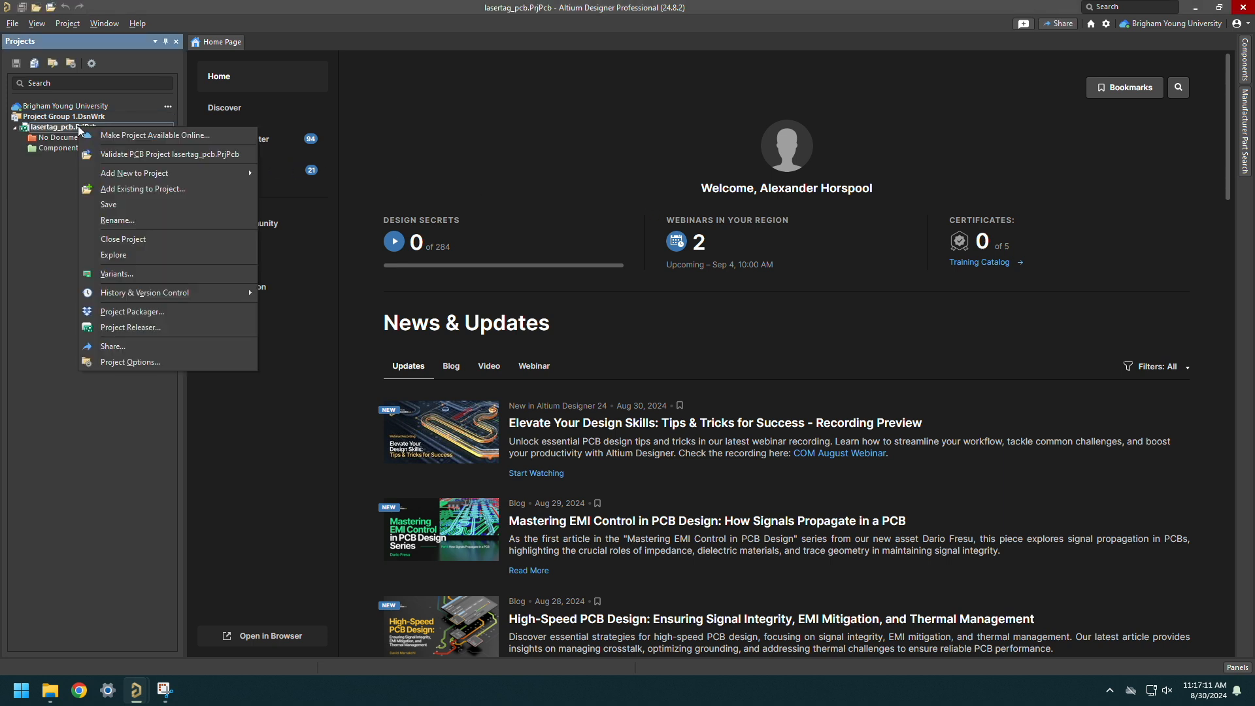
{"action": "mouse_move", "coordinate": [132, 170]}
{"action": "left_click", "coordinate": [272, 176]}
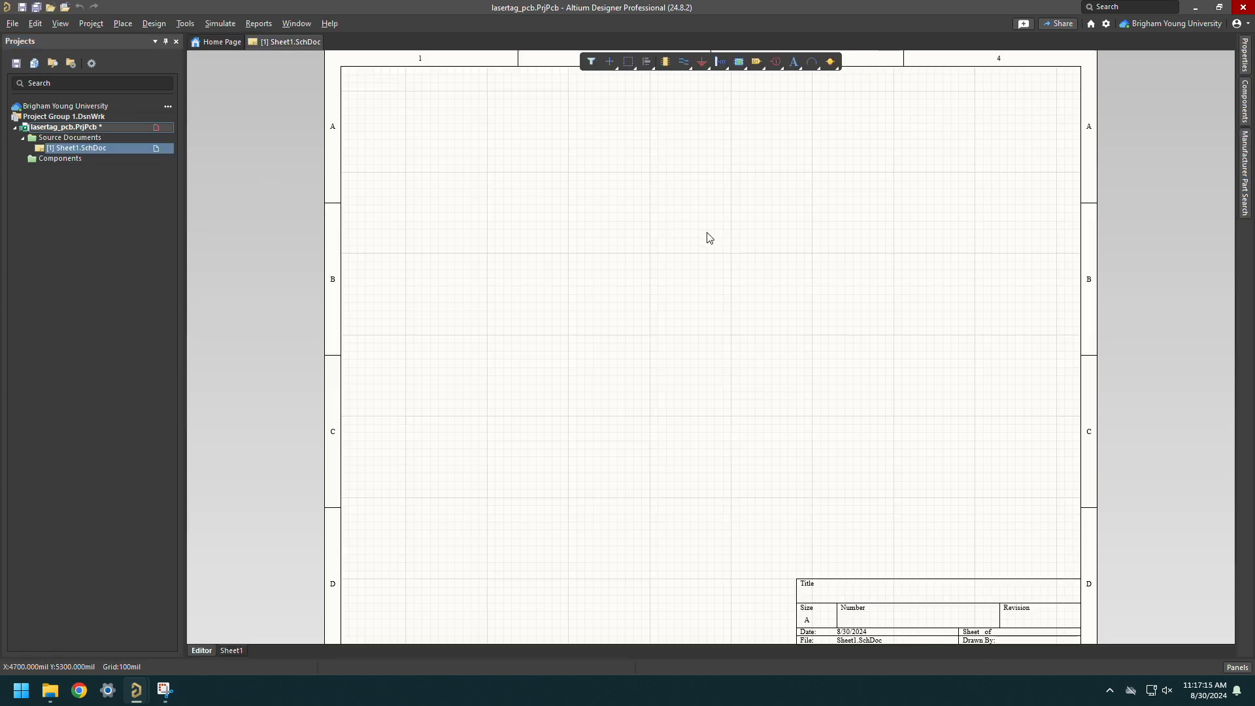
{"action": "scroll", "coordinate": [708, 233], "scroll_direction": "down", "scroll_amount": 1, "text": "ctrl"}
{"action": "scroll", "coordinate": [719, 238], "scroll_direction": "right", "scroll_amount": 1, "text": "shift"}
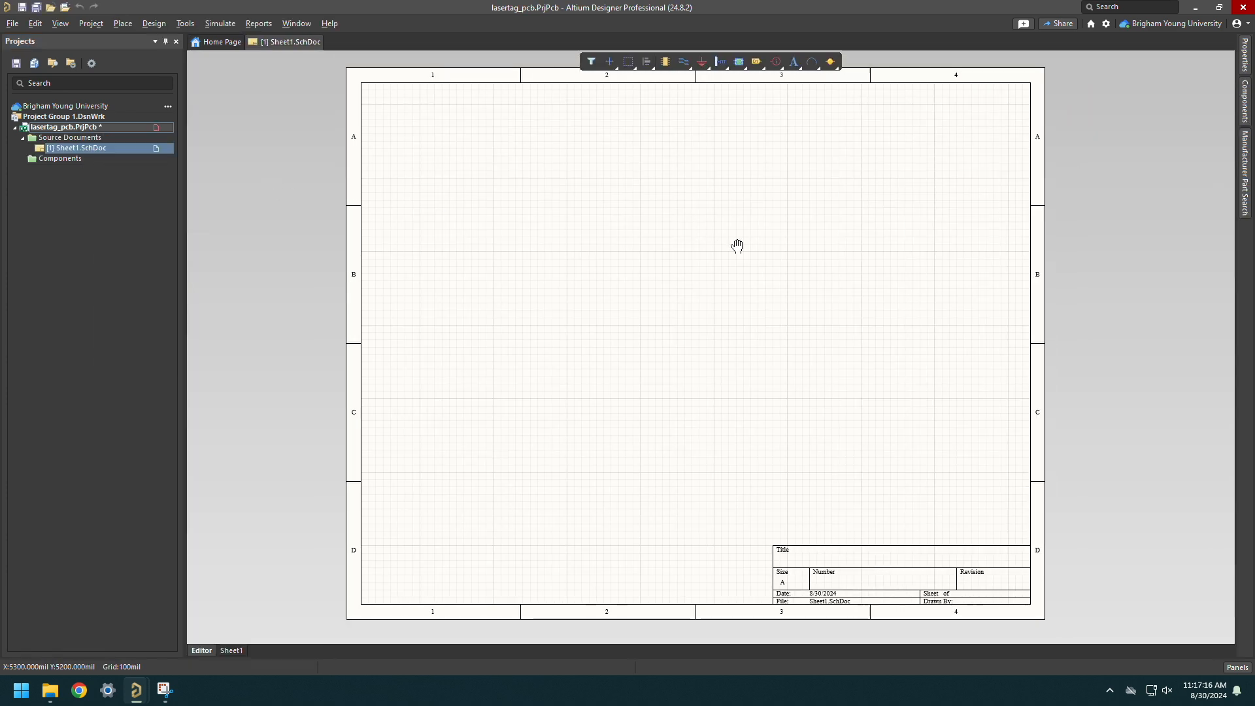
Search the manufacturer parts for LED and filter the results to the Through Hole mount type.
{"action": "left_click", "coordinate": [1243, 183]}
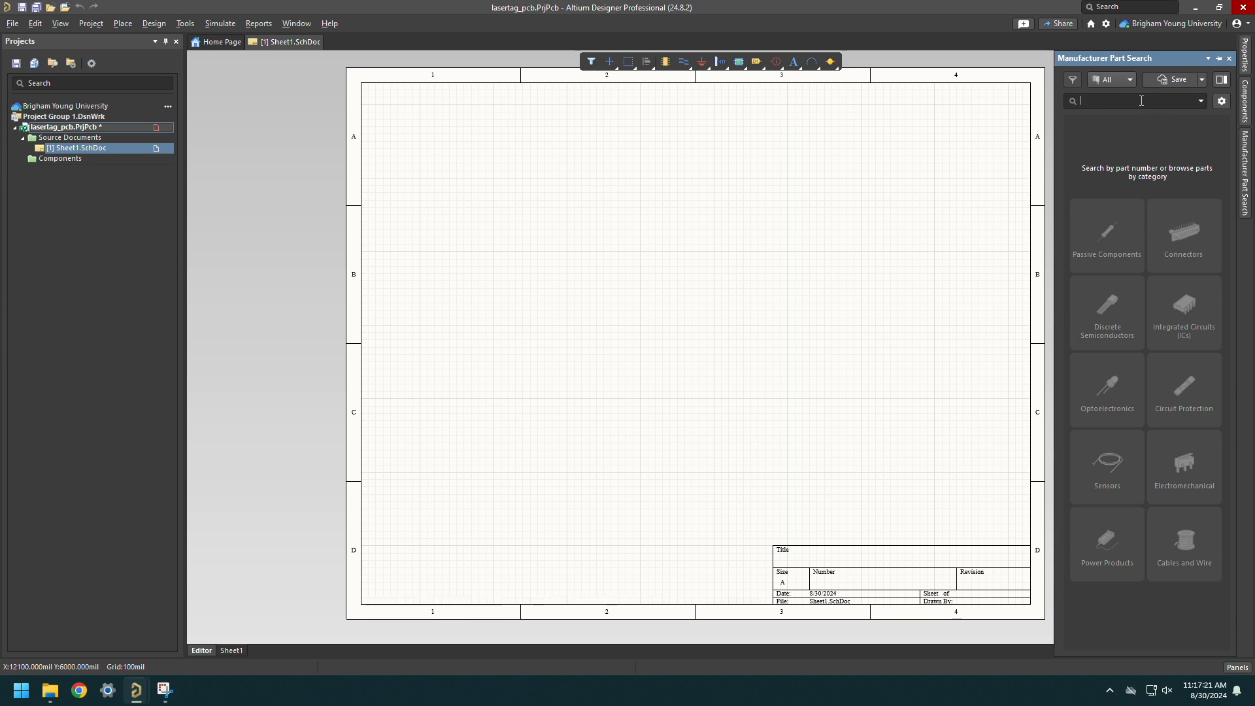
{"action": "type", "text": "LED"}
{"action": "key", "text": "Return"}
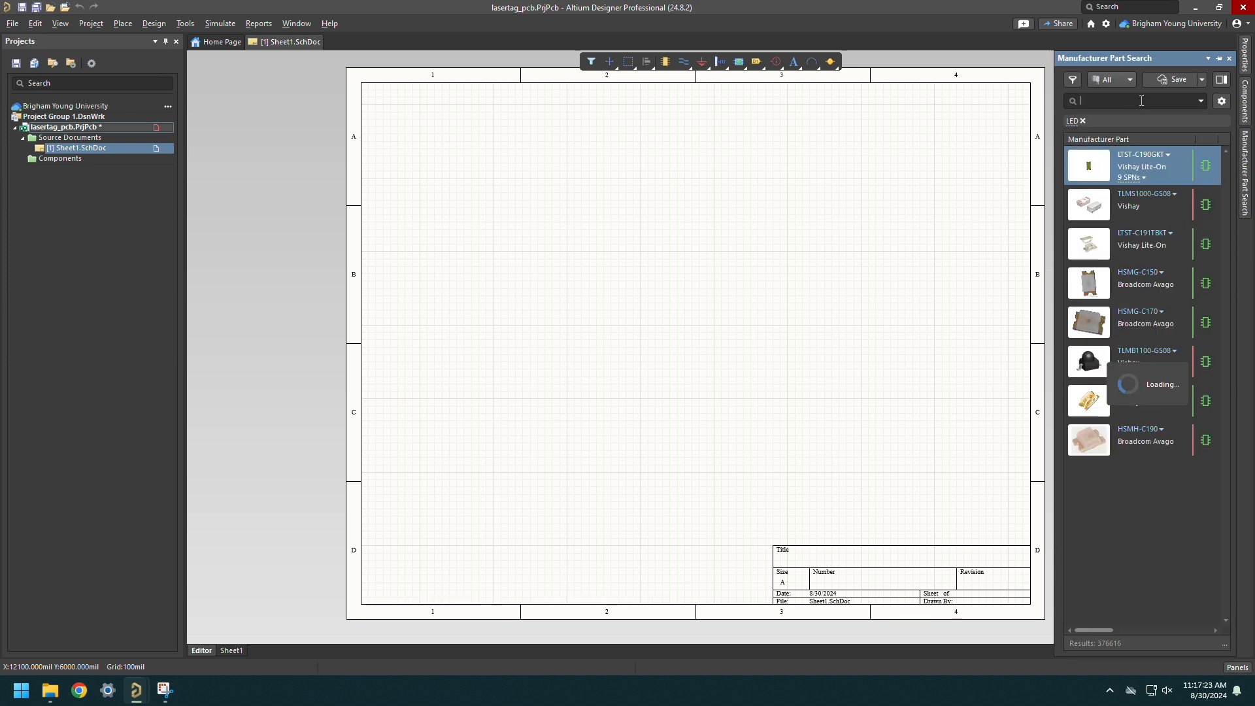
{"action": "left_click", "coordinate": [1075, 80]}
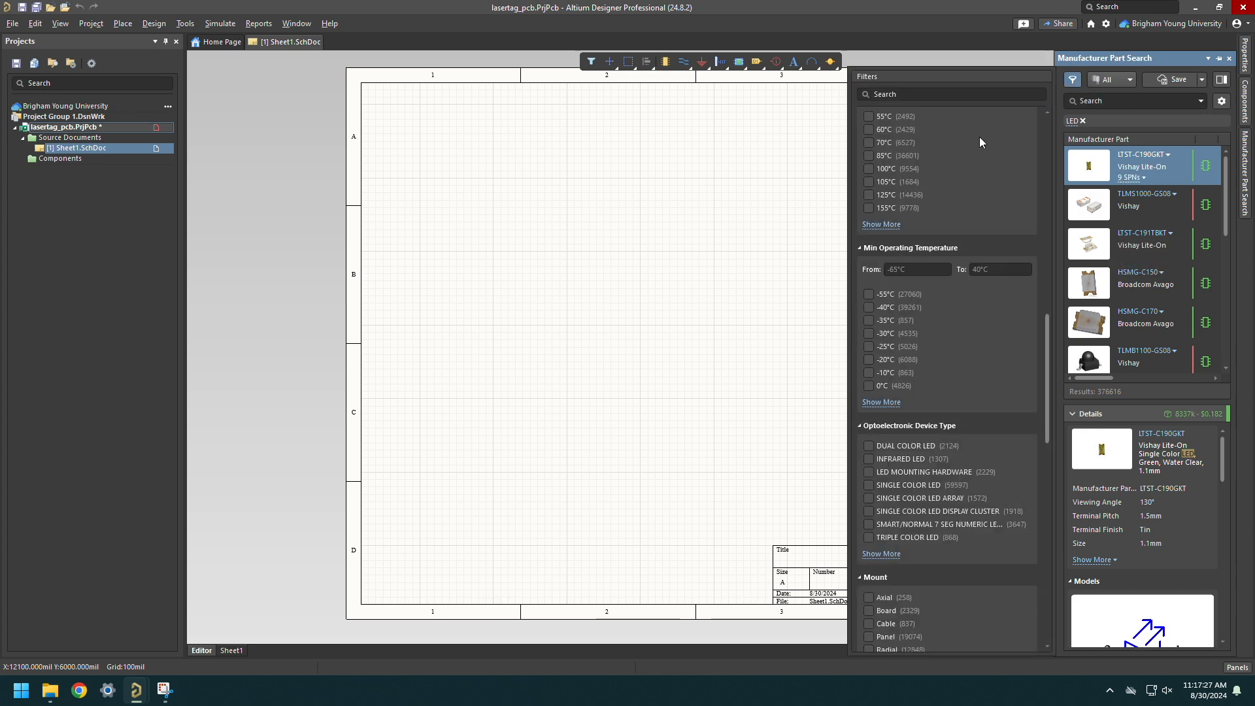
{"action": "scroll", "coordinate": [979, 142], "scroll_direction": "down", "scroll_amount": 5}
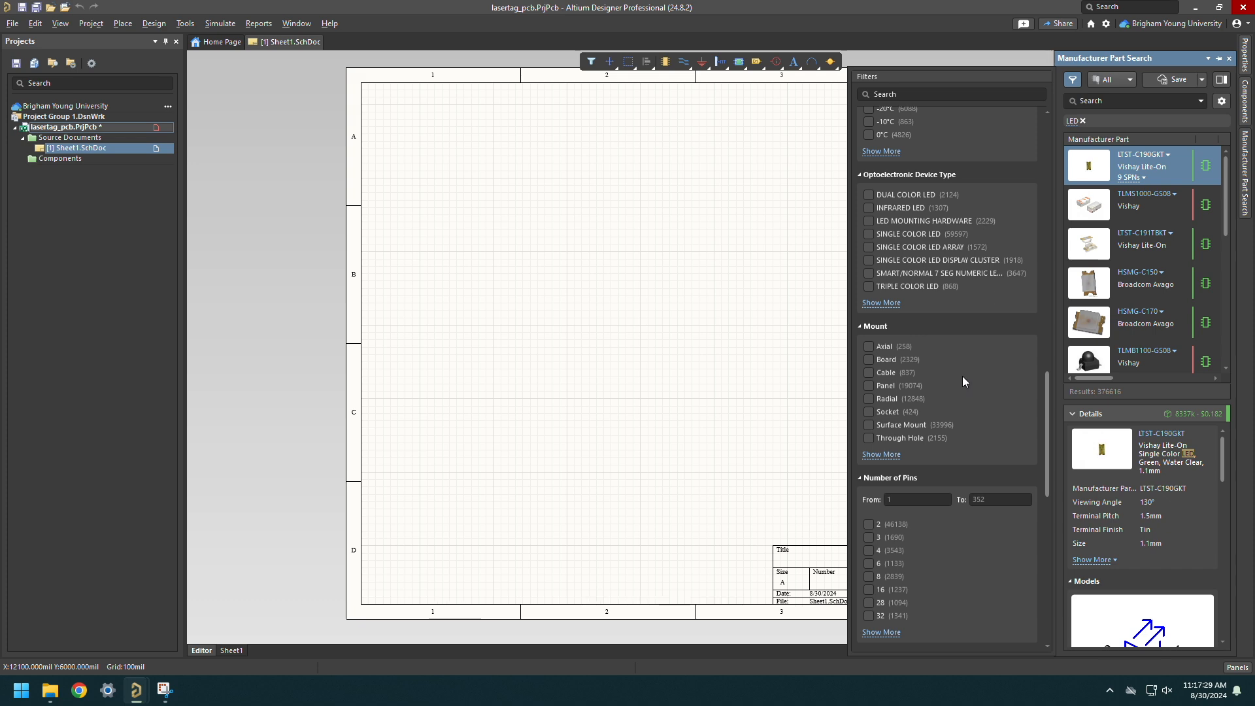
{"action": "left_click", "coordinate": [872, 438]}
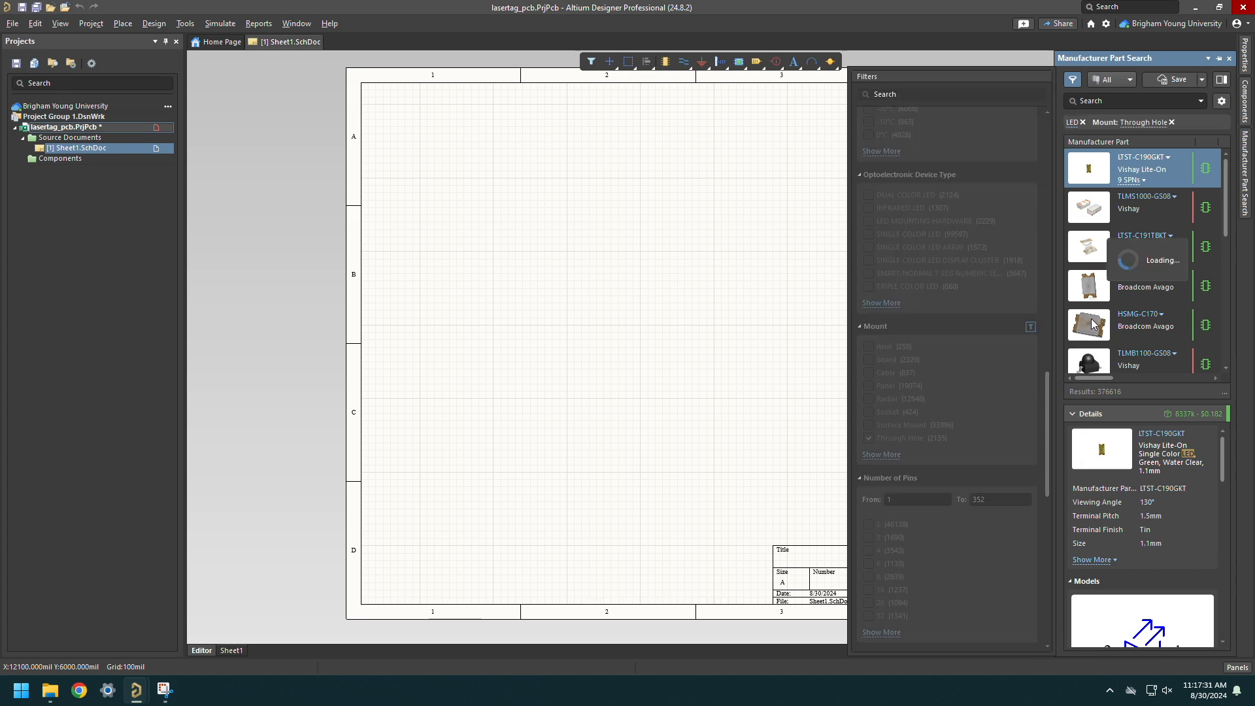
{"action": "left_click", "coordinate": [1076, 78]}
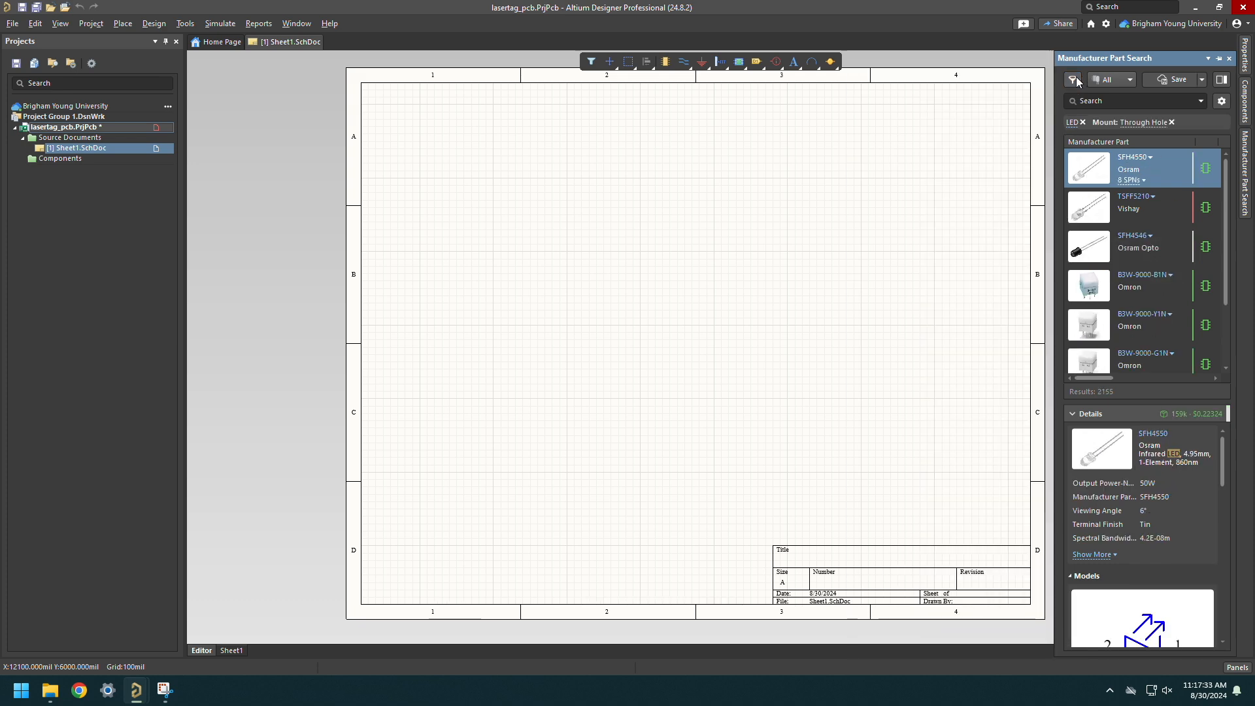
Select the Vishay TSFF5210 LED from the results and review its details, schematic symbol and footprint.
{"action": "scroll", "coordinate": [1170, 216], "scroll_direction": "down", "scroll_amount": 5}
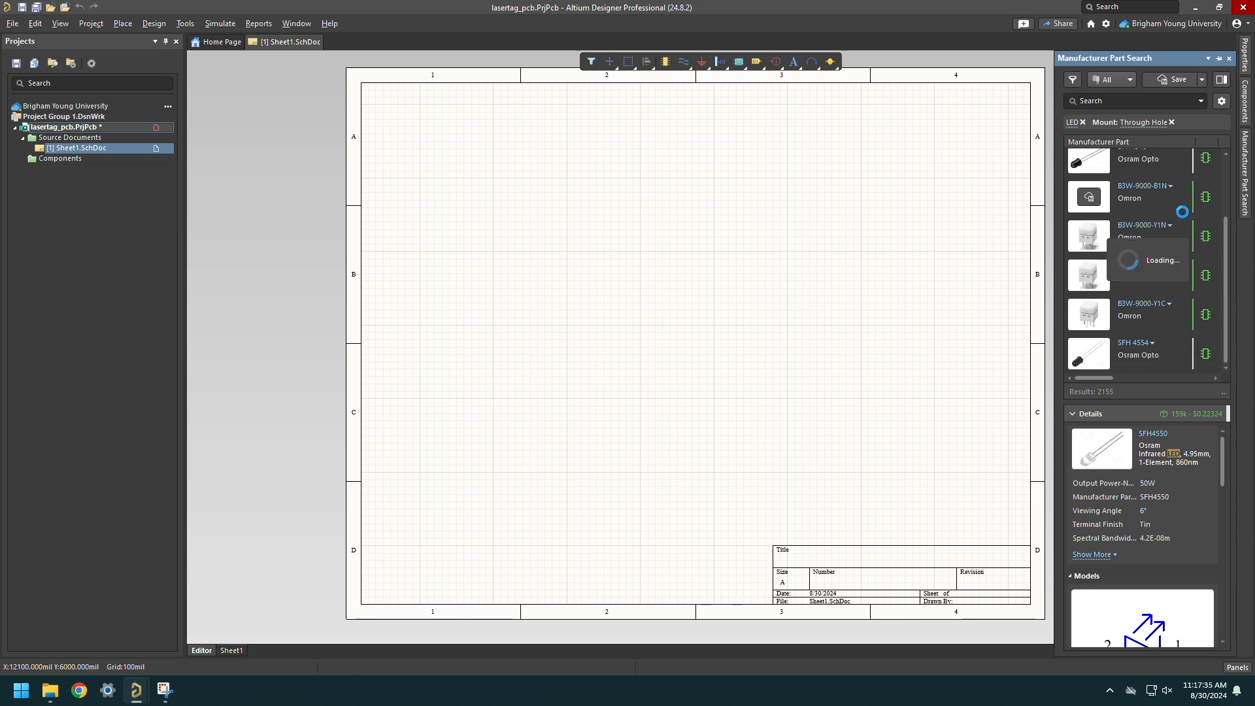
{"action": "scroll", "coordinate": [1183, 229], "scroll_direction": "up", "scroll_amount": 5}
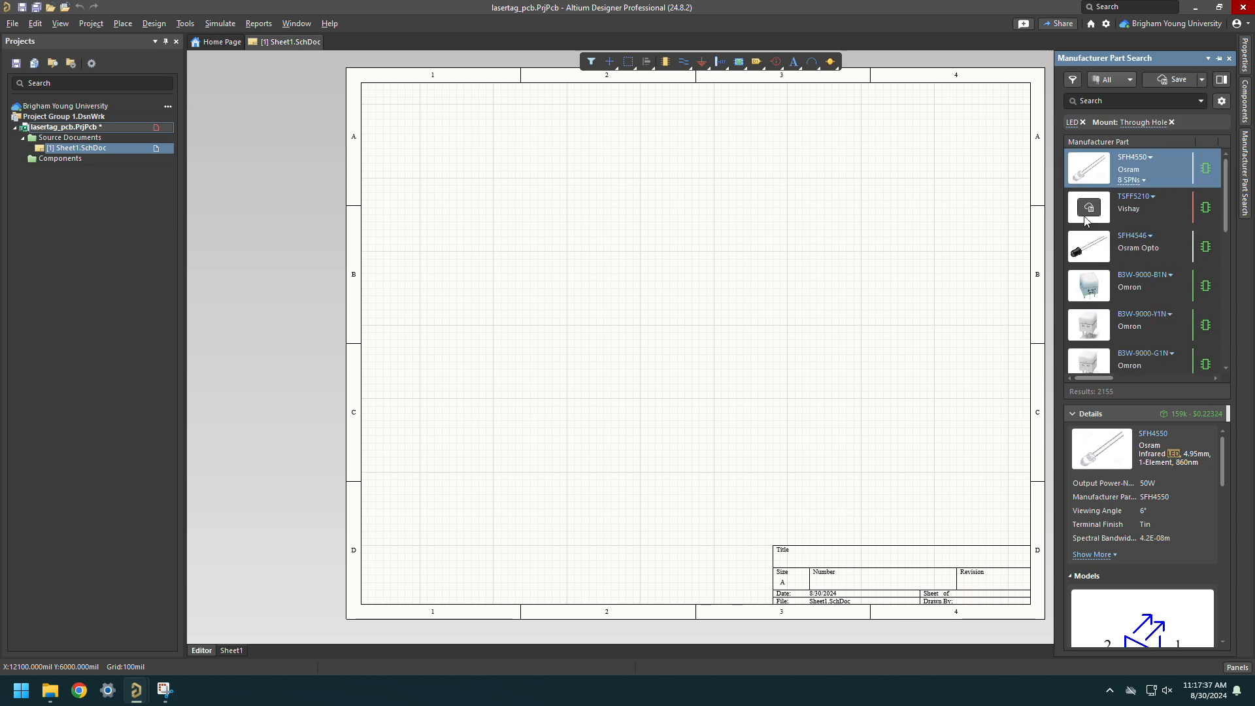
{"action": "left_click", "coordinate": [1170, 210]}
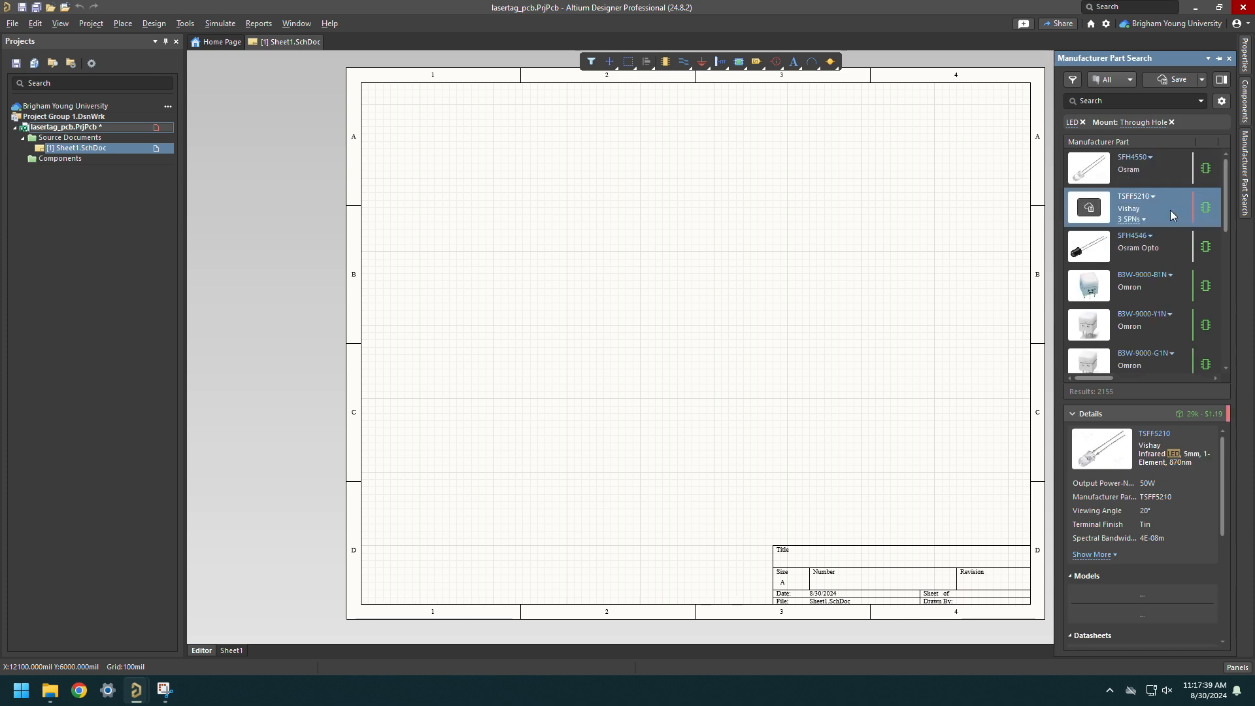
{"action": "scroll", "coordinate": [1133, 459], "scroll_direction": "down", "scroll_amount": 1}
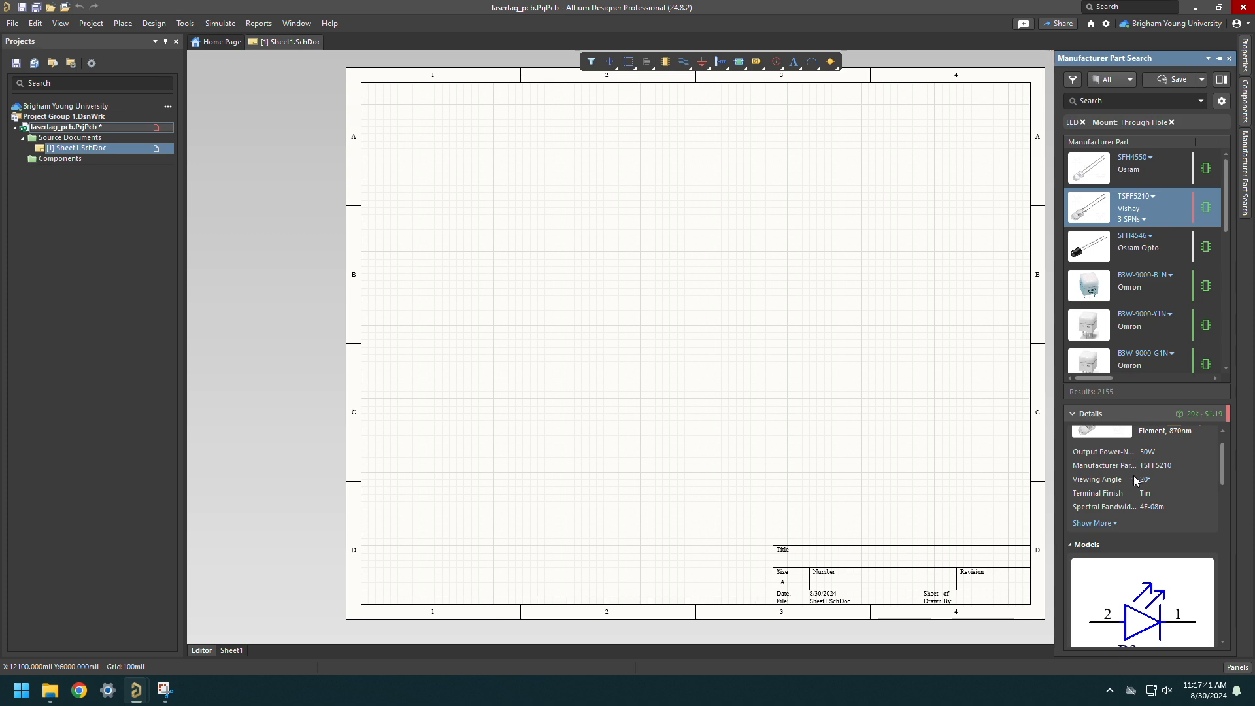
{"action": "scroll", "coordinate": [1134, 475], "scroll_direction": "down", "scroll_amount": 5}
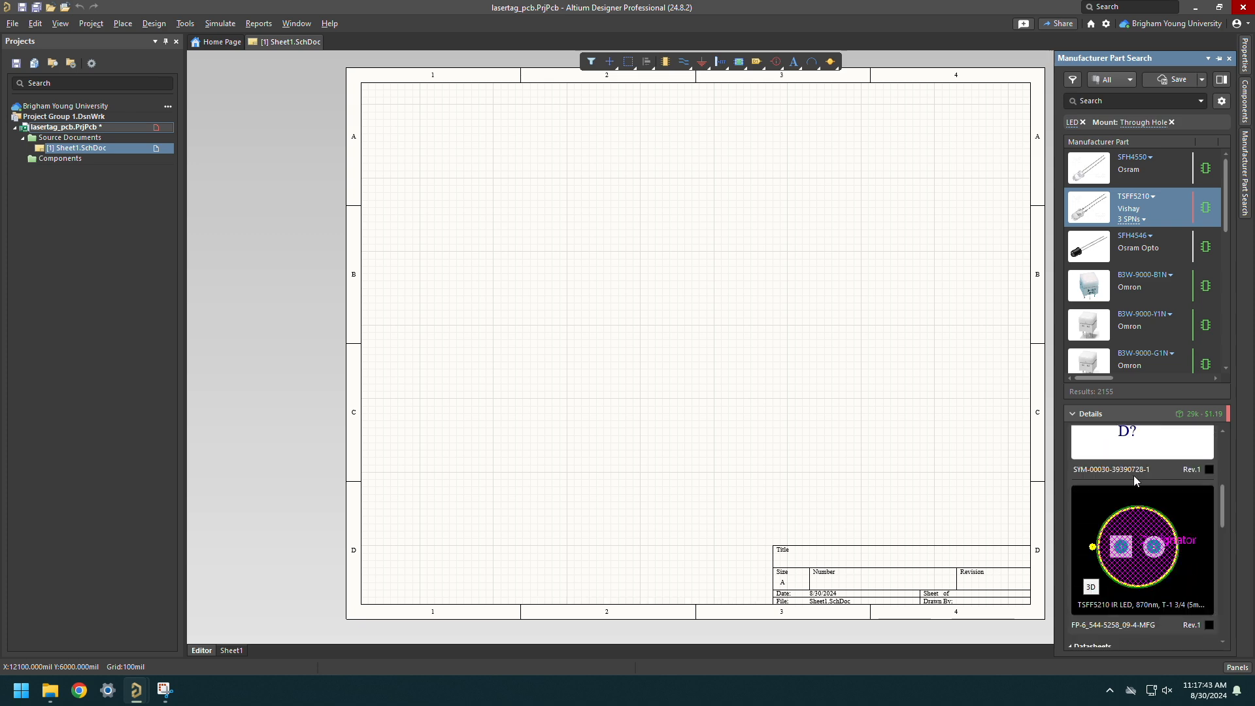
{"action": "scroll", "coordinate": [1133, 481], "scroll_direction": "down", "scroll_amount": 1}
{"action": "scroll", "coordinate": [1134, 481], "scroll_direction": "down", "scroll_amount": 2}
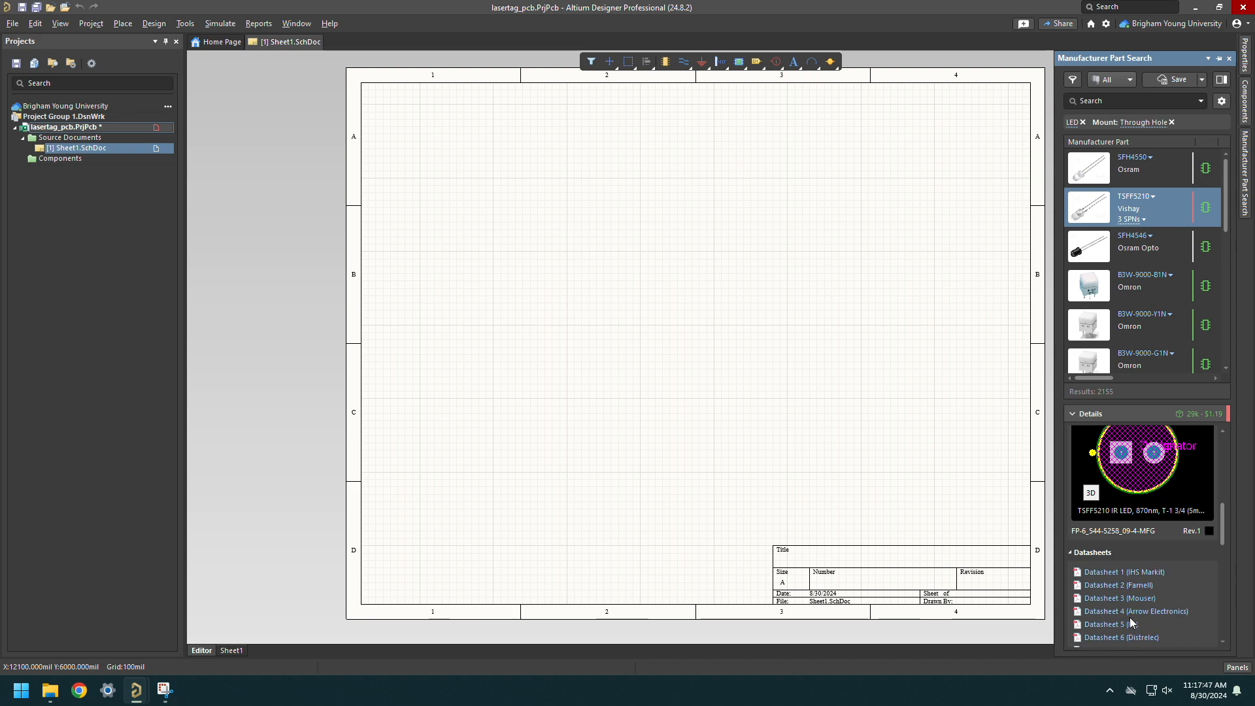
Open the TSFF5210's Mouser datasheet, examine it through to the package dimensions, and close it.
{"action": "left_click", "coordinate": [1105, 600]}
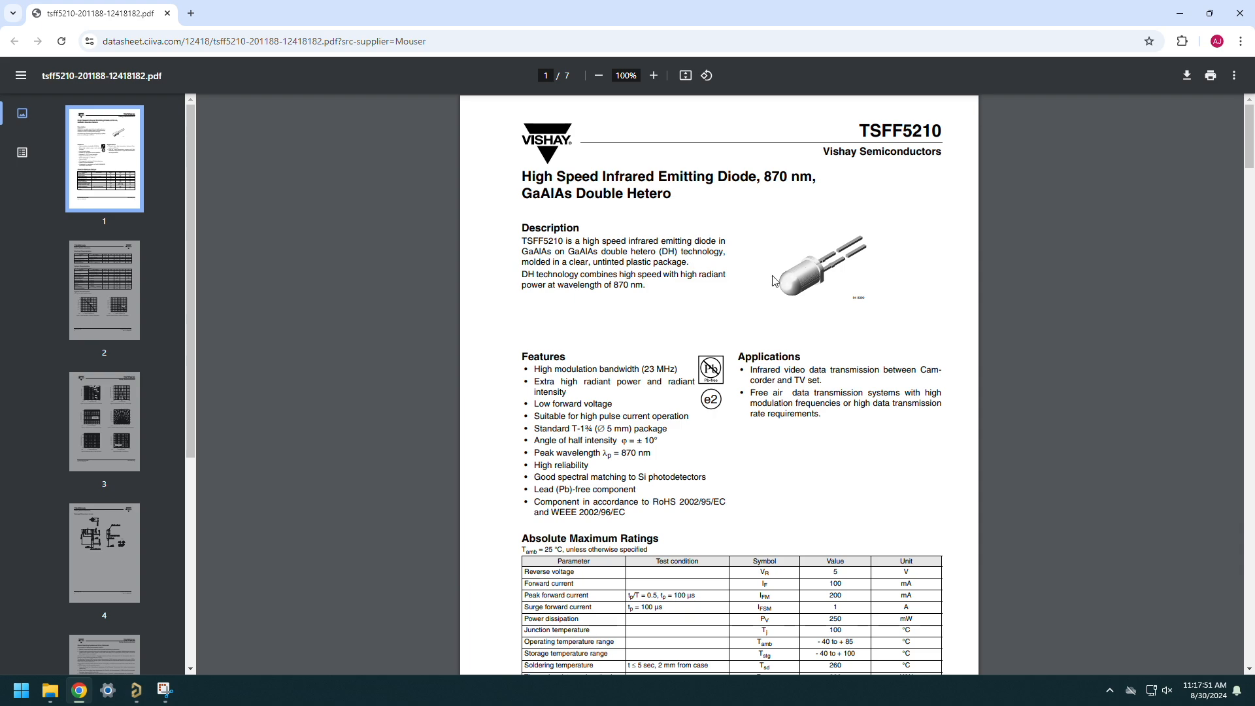
{"action": "scroll", "coordinate": [784, 294], "scroll_direction": "down", "scroll_amount": 20}
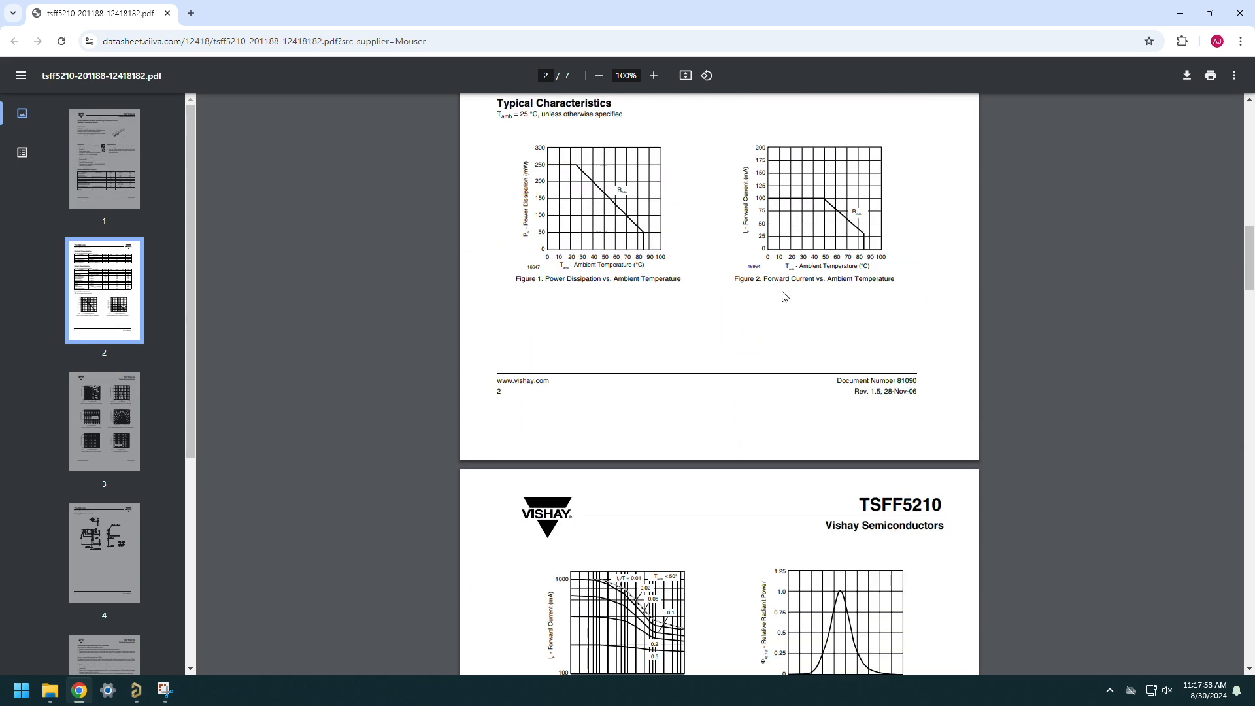
{"action": "scroll", "coordinate": [785, 297], "scroll_direction": "down", "scroll_amount": 12}
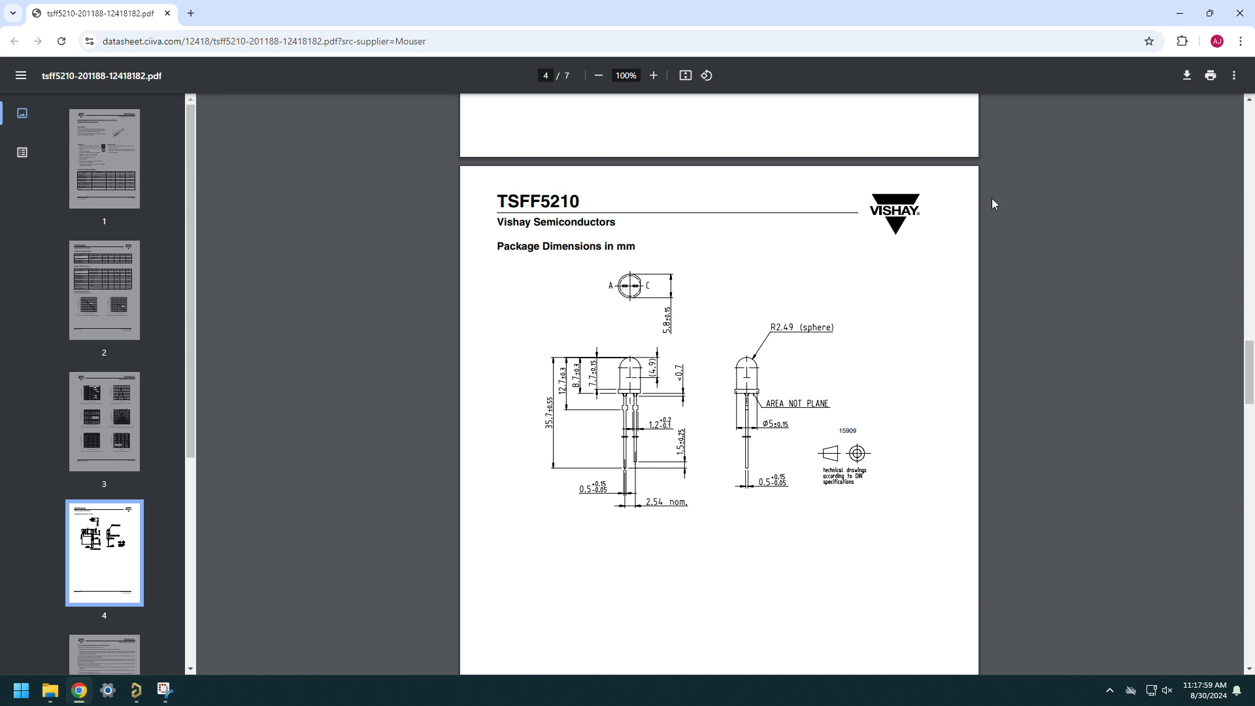
{"action": "left_click", "coordinate": [1235, 8]}
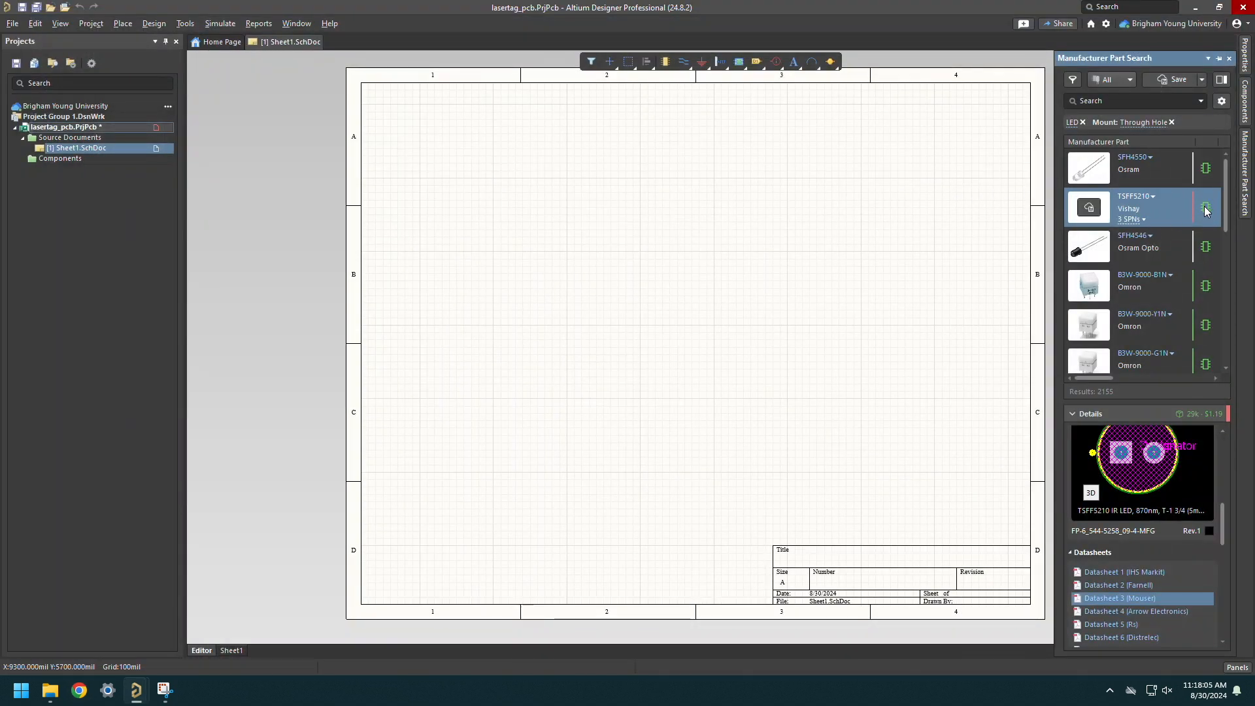
Place the TSFF5210 LED in the upper part of the schematic sheet and set its designator to D1.
{"action": "left_click_drag", "start_coordinate": [945, 174], "coordinate": [587, 224]}
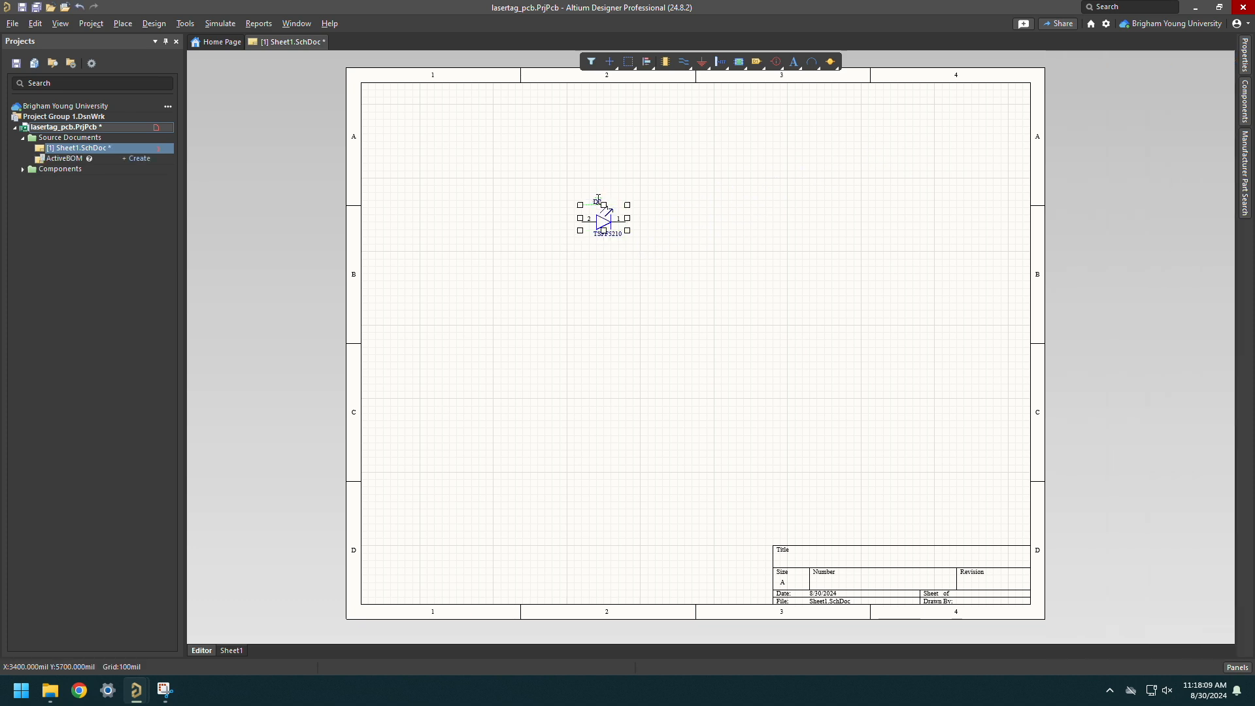
{"action": "double_click", "coordinate": [602, 199]}
{"action": "left_click", "coordinate": [1166, 236]}
{"action": "key", "text": "BackSpace"}
{"action": "type", "text": "1"}
{"action": "key", "text": "Return"}
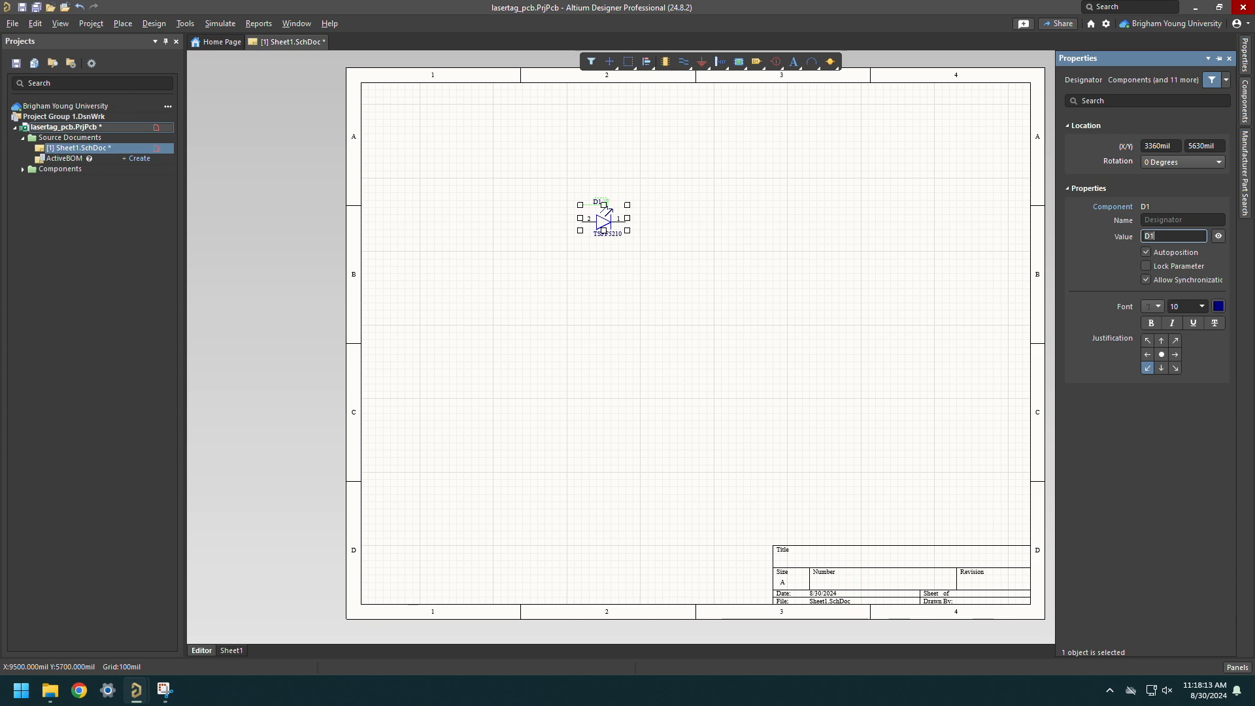
{"action": "left_click", "coordinate": [974, 259]}
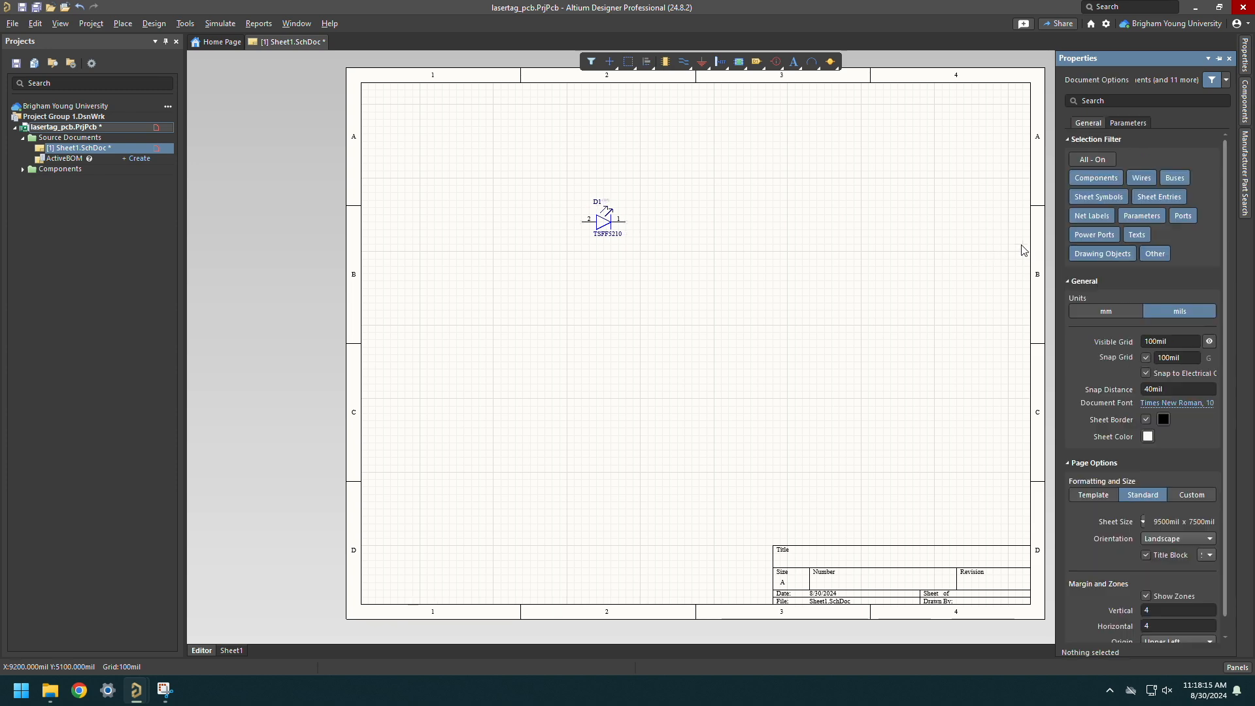
Clear the LED and Through Hole search criteria and search the manufacturer parts for bpw34s, looking through the matches.
{"action": "mouse_move", "coordinate": [1250, 159]}
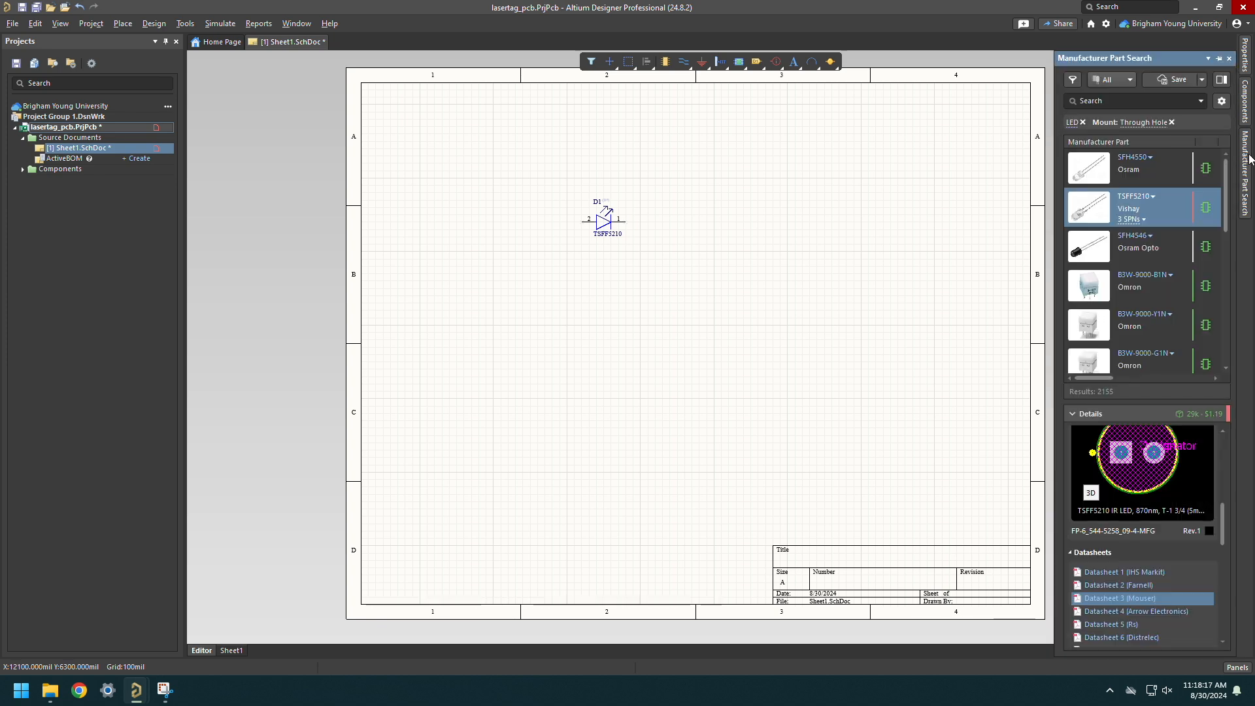
{"action": "left_click", "coordinate": [1082, 122]}
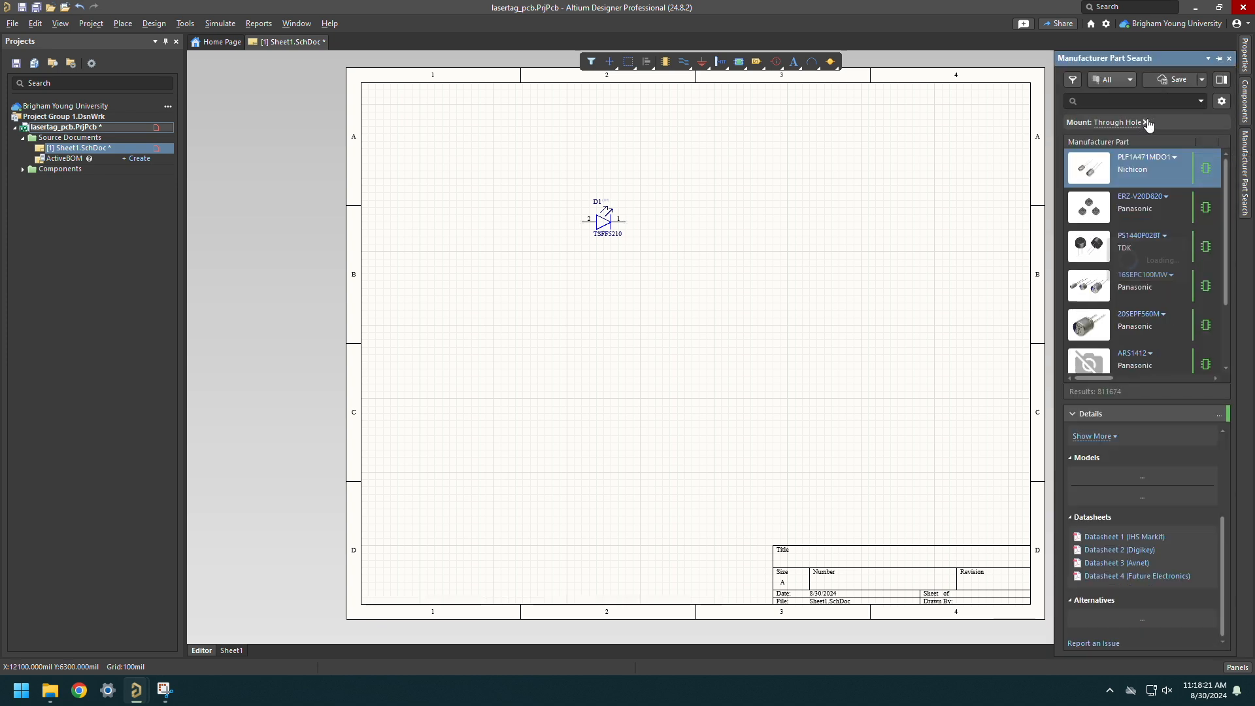
{"action": "left_click", "coordinate": [1147, 121]}
{"action": "left_click", "coordinate": [1141, 101]}
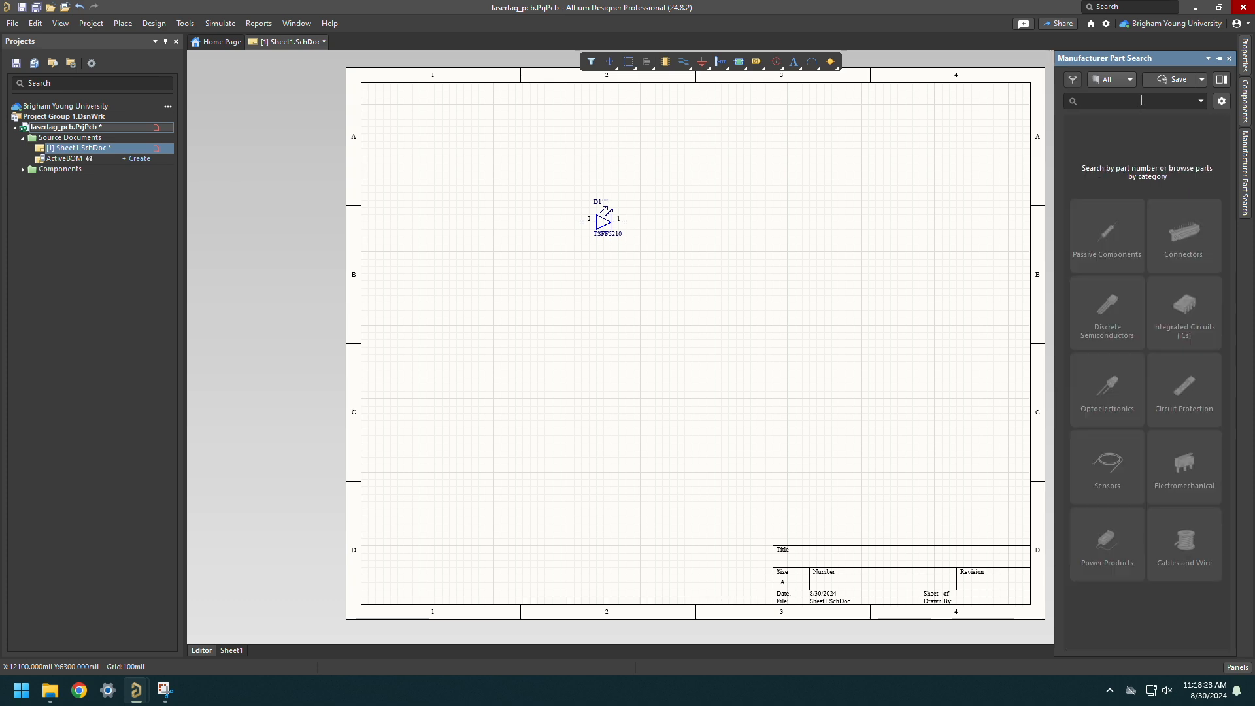
{"action": "type", "text": "bpw34s"}
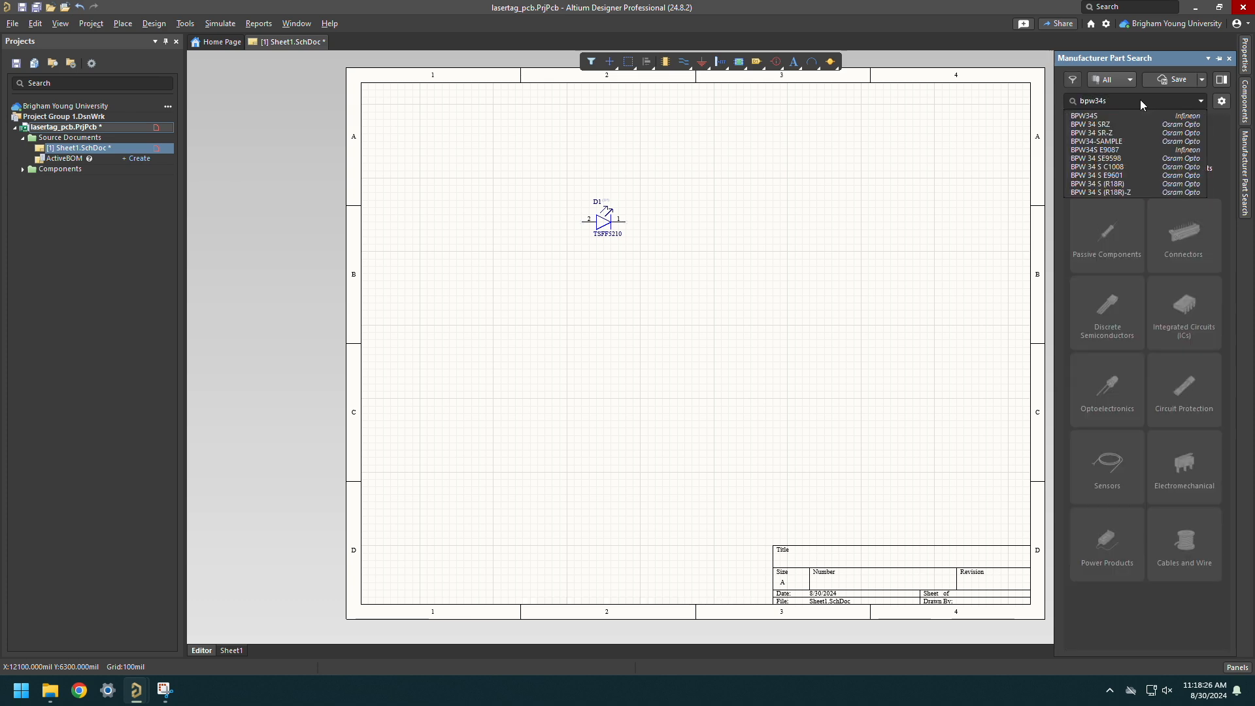
{"action": "key", "text": "Return"}
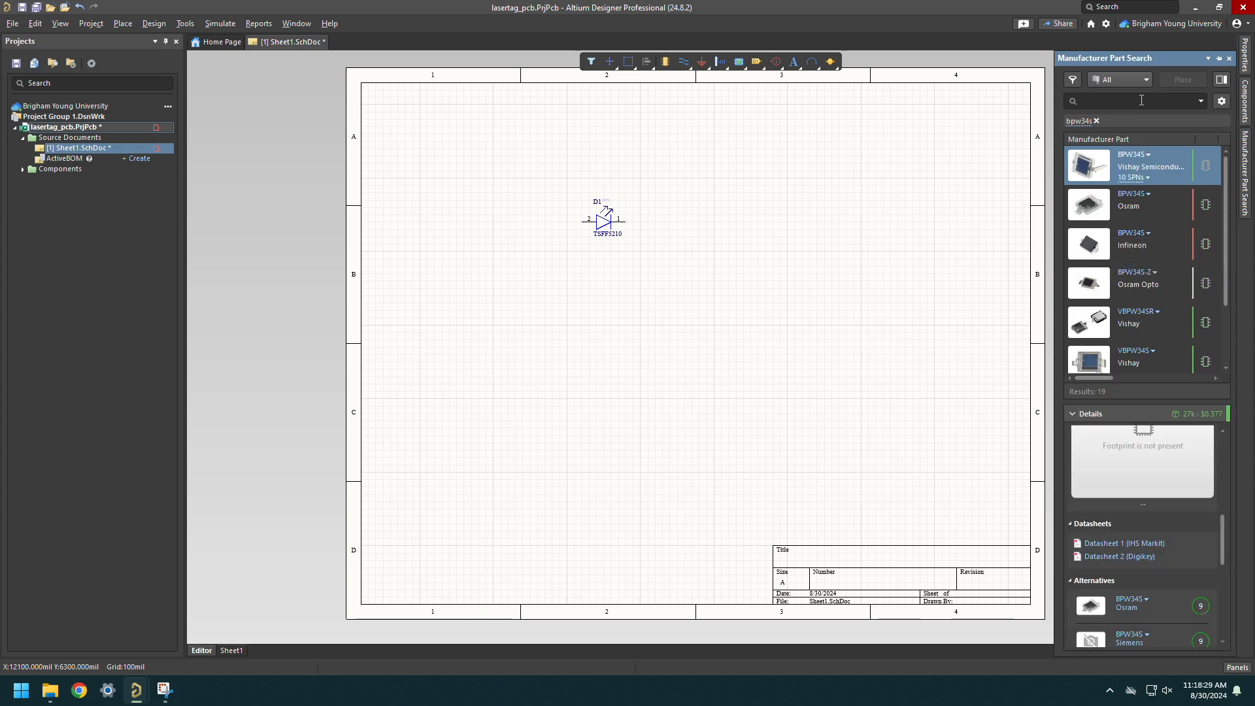
{"action": "scroll", "coordinate": [1177, 237], "scroll_direction": "down", "scroll_amount": 5}
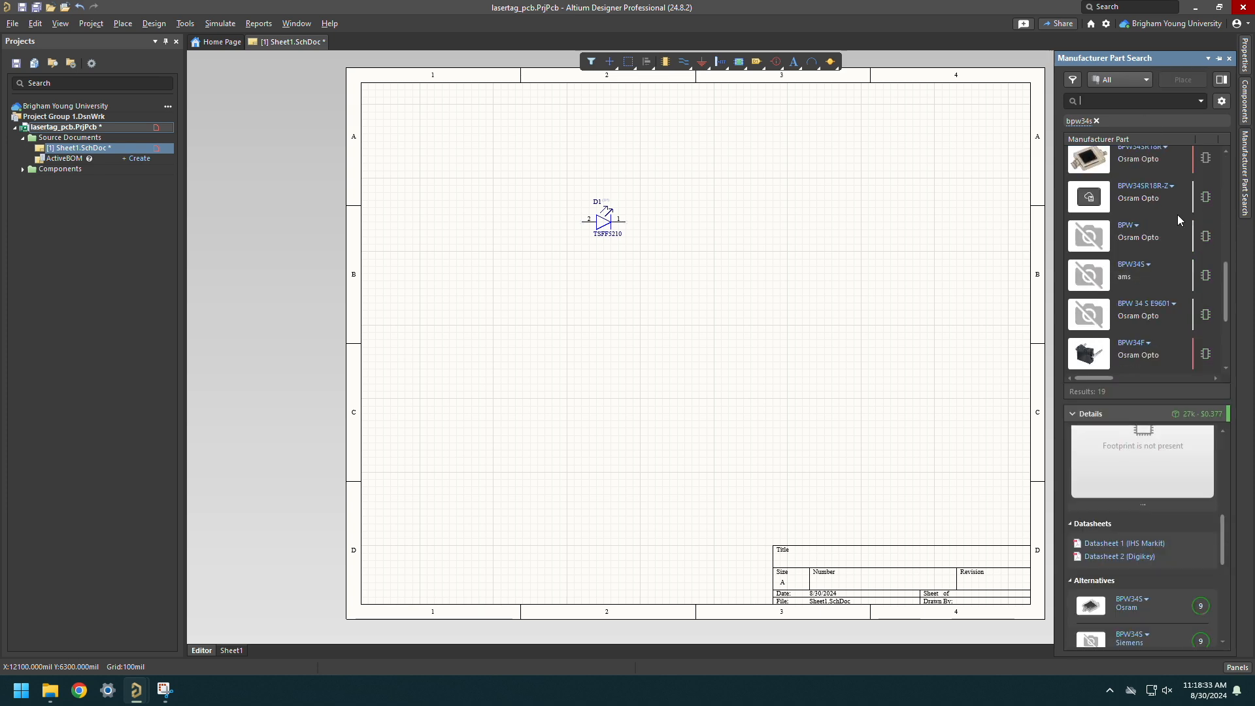
{"action": "scroll", "coordinate": [1177, 215], "scroll_direction": "up", "scroll_amount": 5}
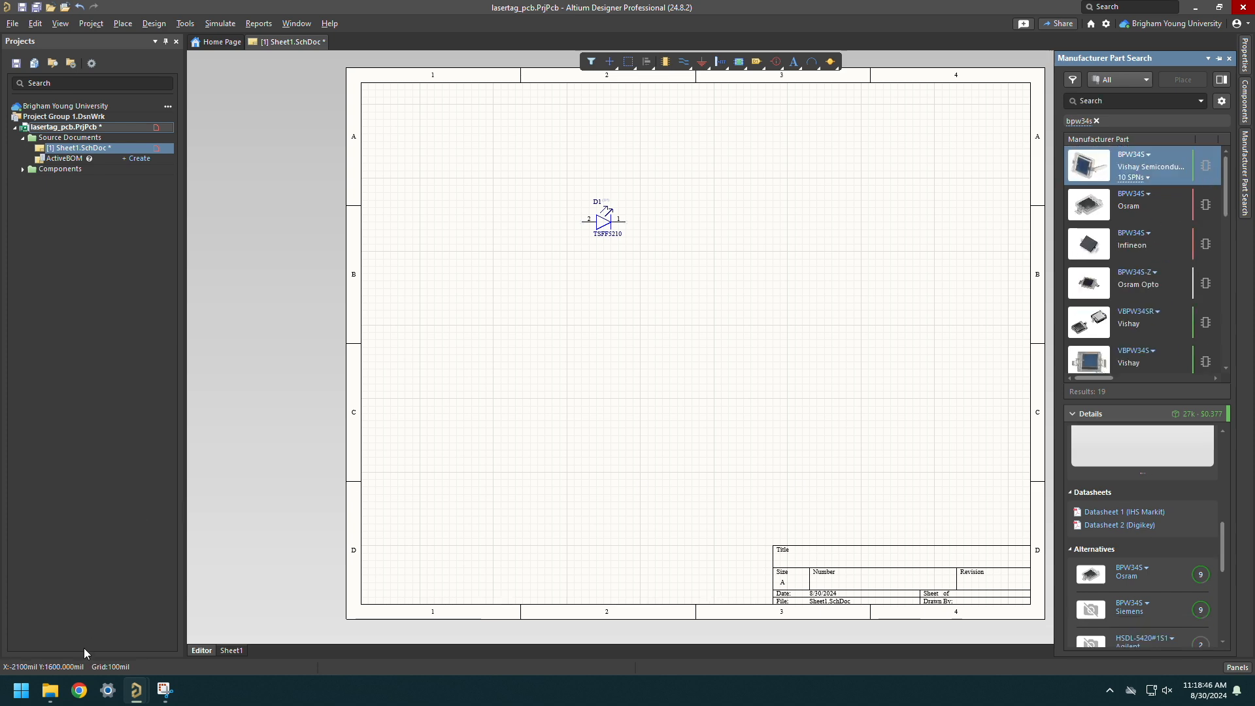
Switch to Chrome, search the web for bpw34s and look through the results.
{"action": "left_click", "coordinate": [74, 687]}
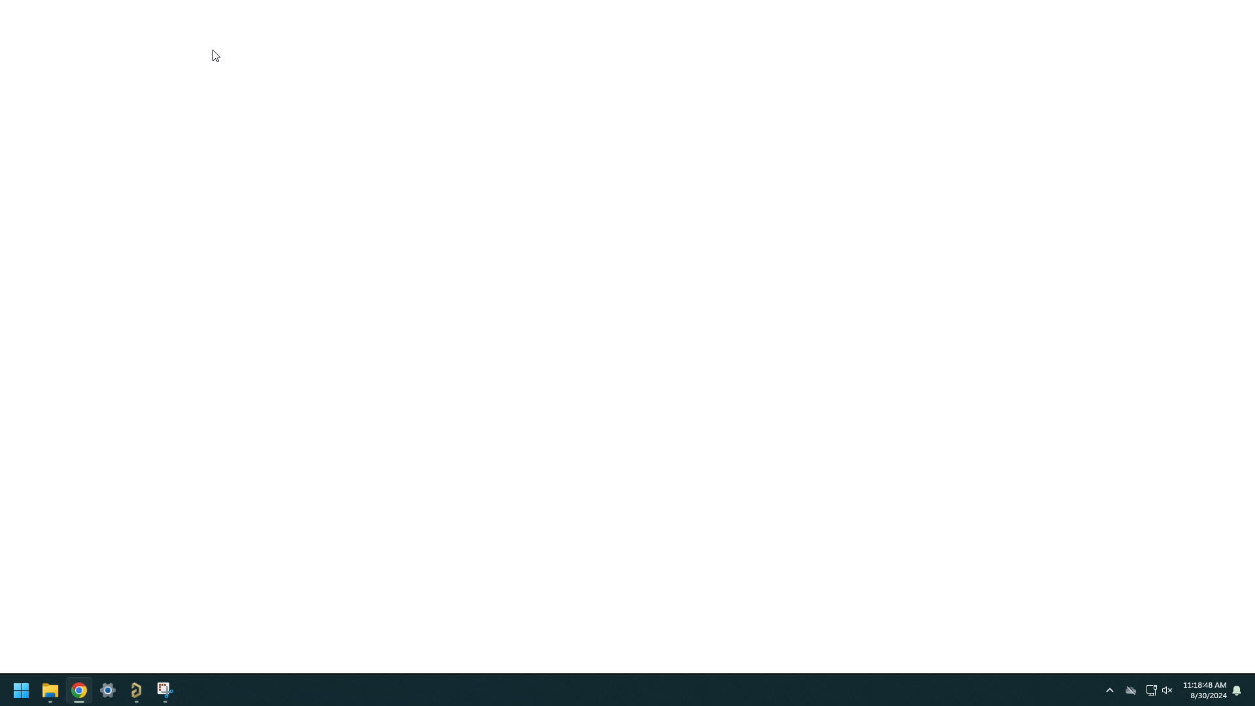
{"action": "left_click", "coordinate": [216, 38]}
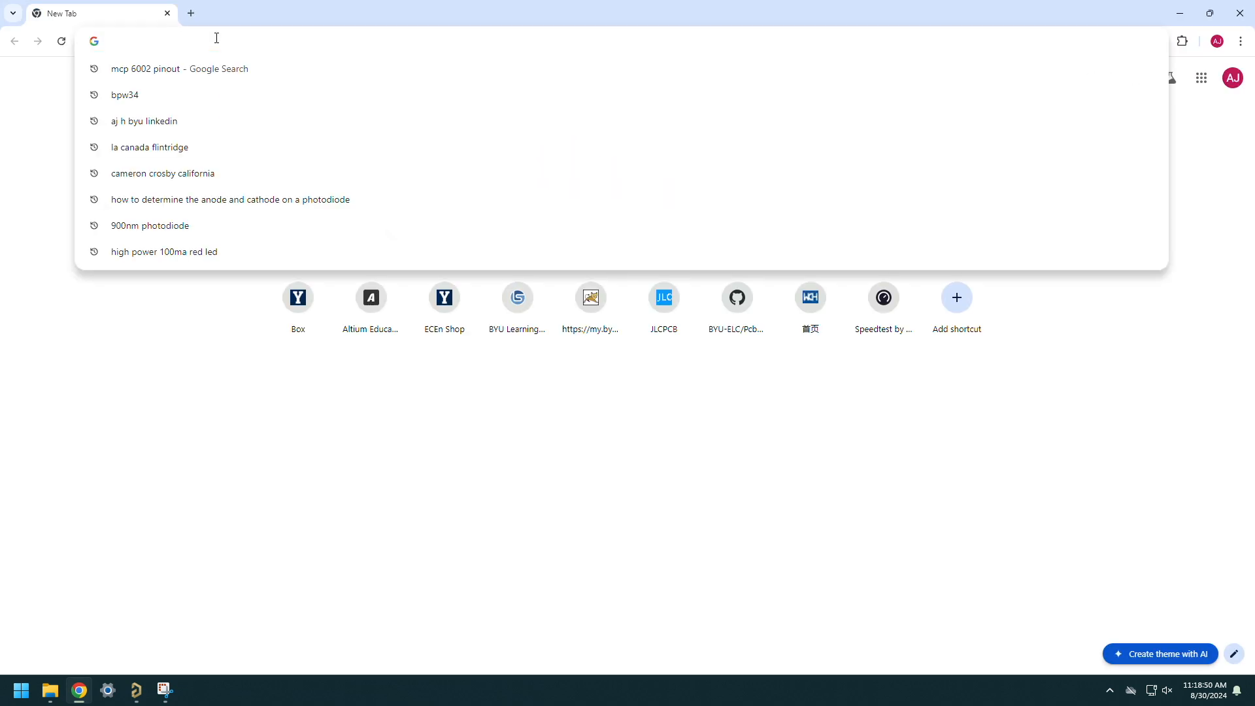
{"action": "type", "text": "bpw34s"}
{"action": "key", "text": "Return"}
{"action": "scroll", "coordinate": [364, 190], "scroll_direction": "down", "scroll_amount": 7}
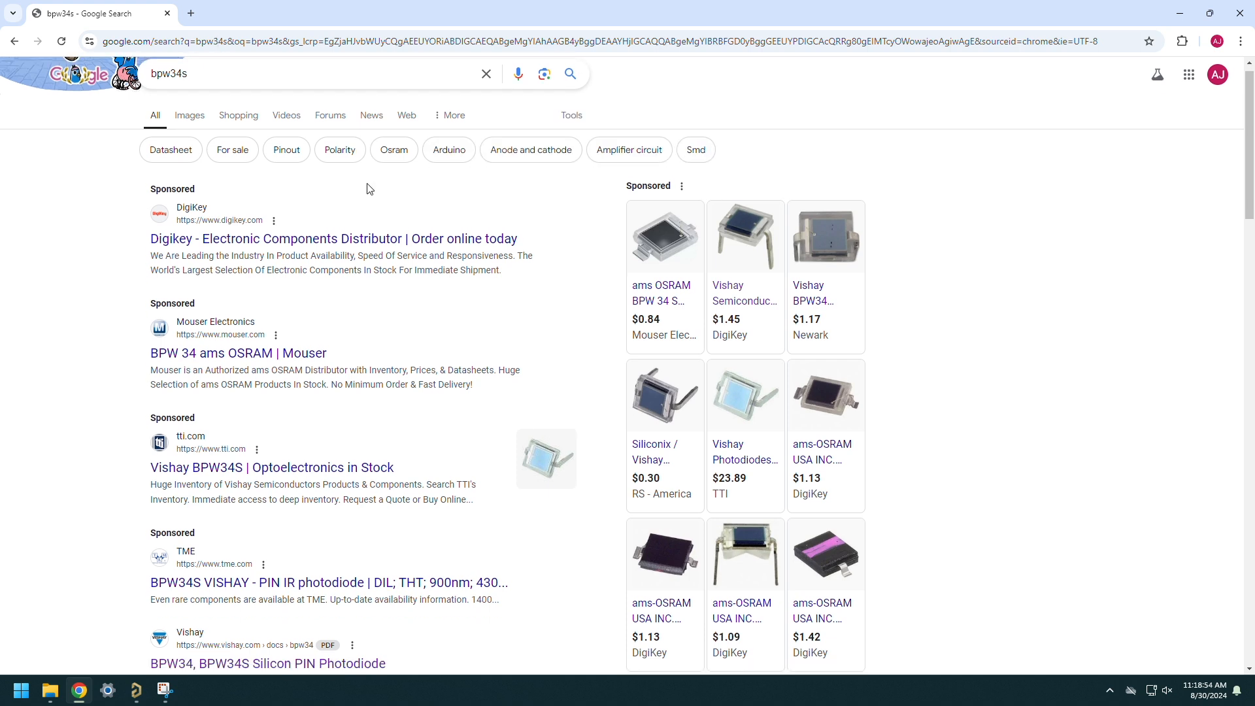
{"action": "scroll", "coordinate": [366, 215], "scroll_direction": "down", "scroll_amount": 2}
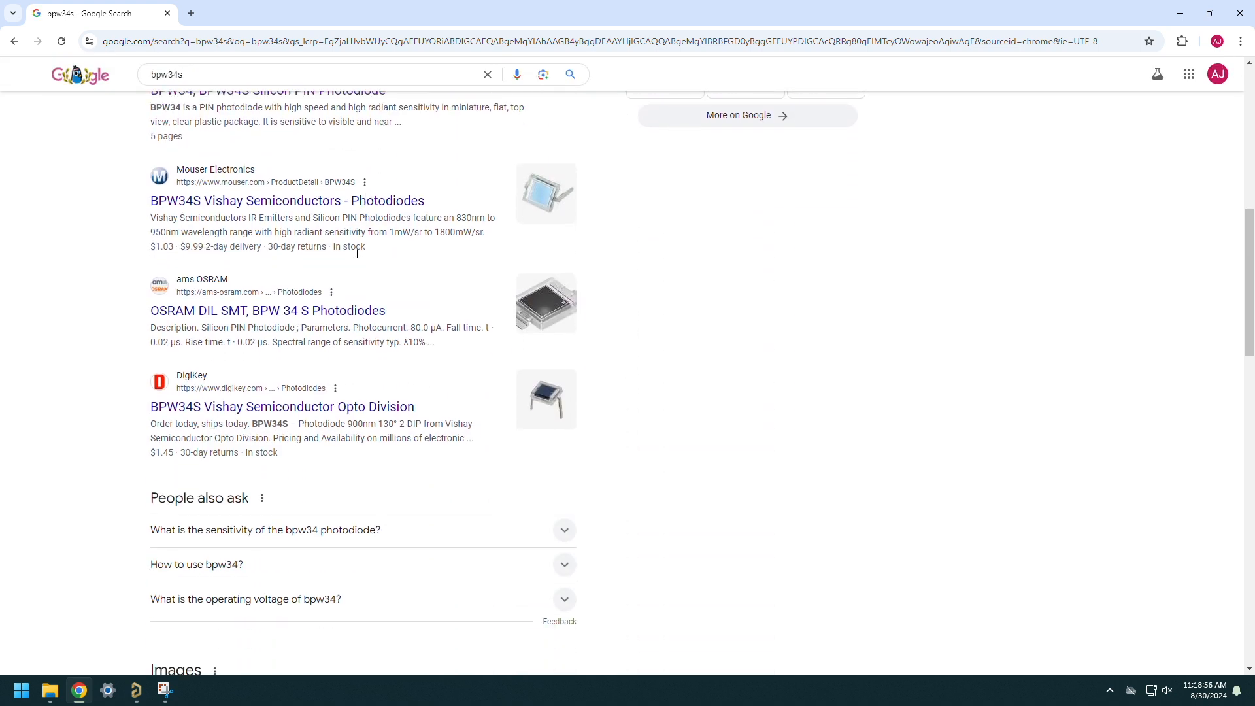
Open the BPW34S product on DigiKey and download its SnapMagic symbol and footprint model in Altium format.
{"action": "left_click", "coordinate": [345, 407]}
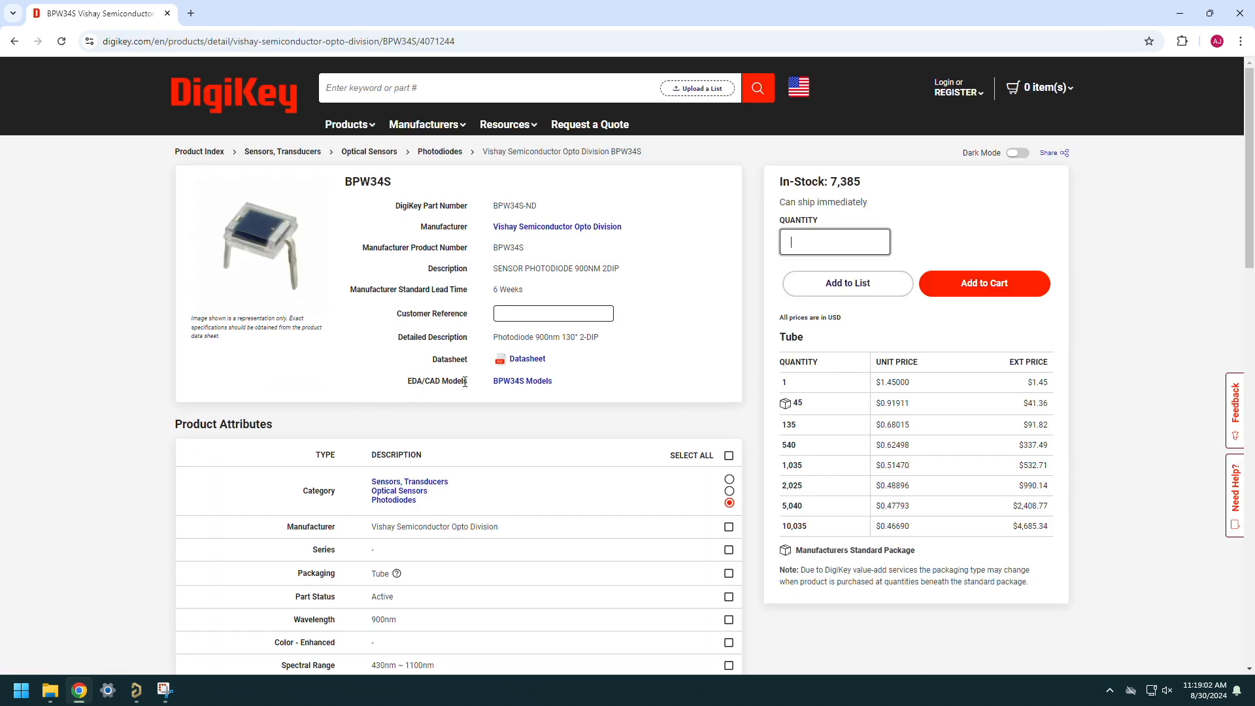
{"action": "left_click", "coordinate": [520, 381]}
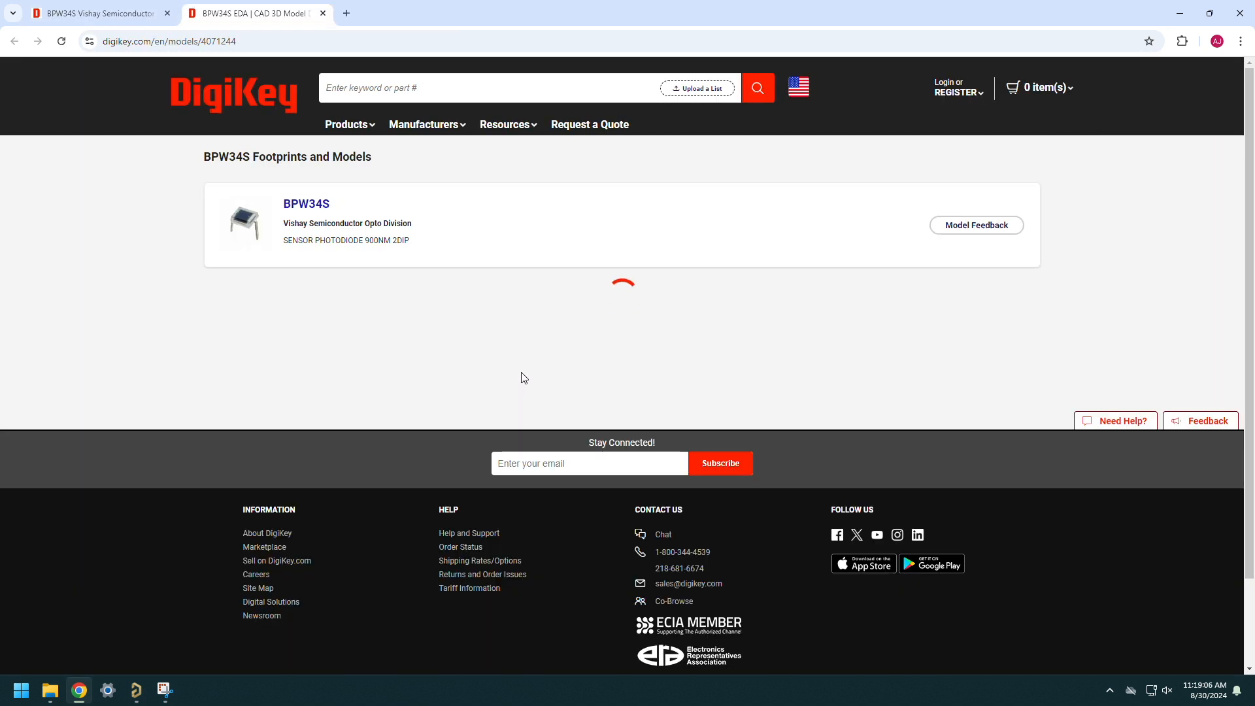
{"action": "scroll", "coordinate": [650, 300], "scroll_direction": "down", "scroll_amount": 9}
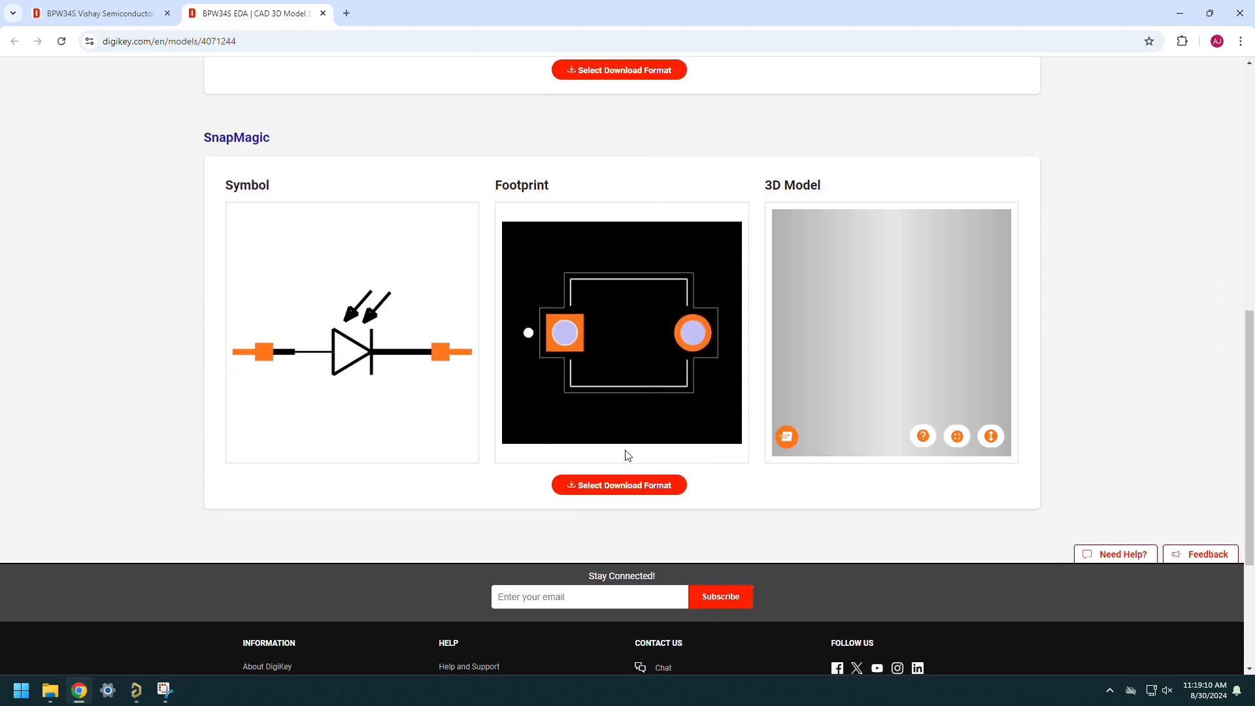
{"action": "left_click", "coordinate": [620, 489]}
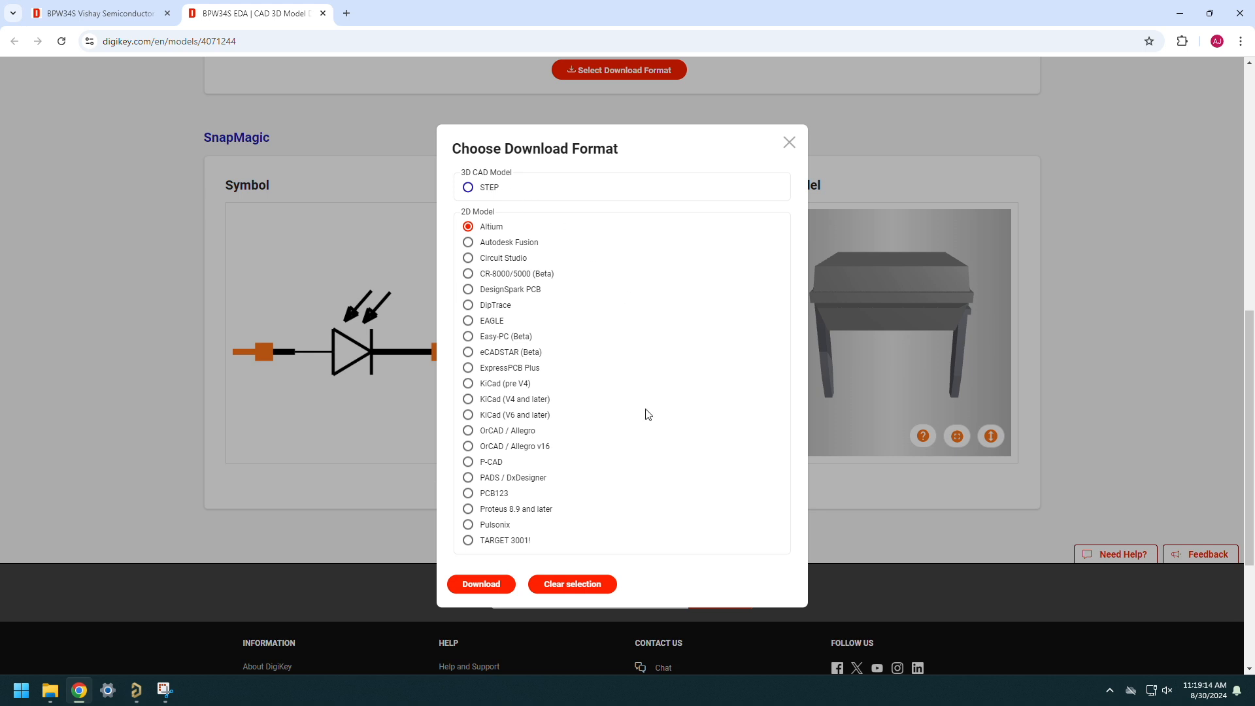
{"action": "left_click", "coordinate": [481, 587]}
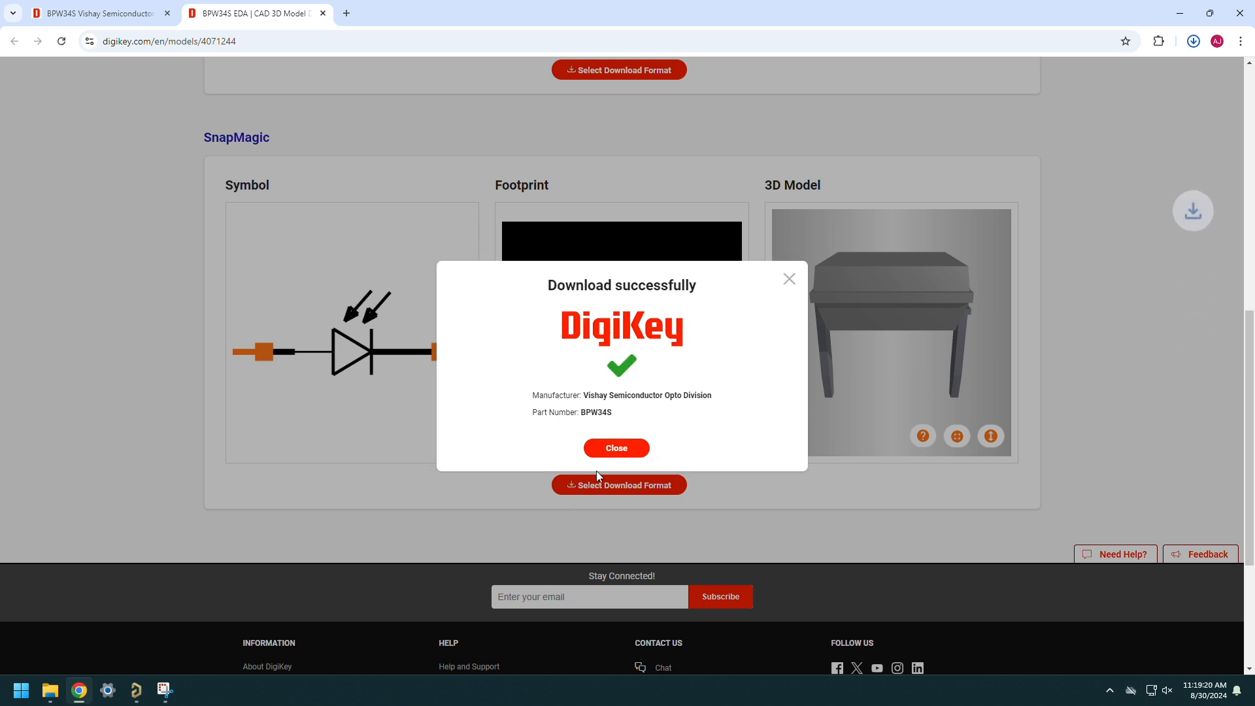
{"action": "left_click", "coordinate": [614, 449]}
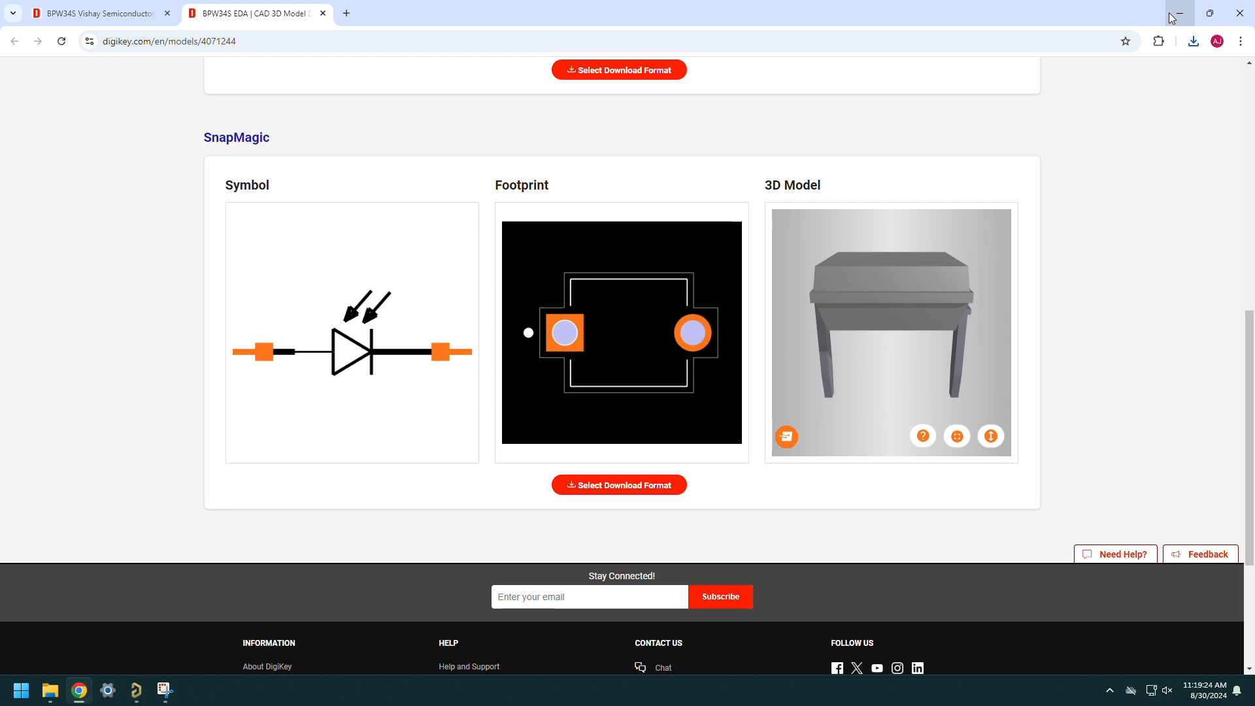
Extract the downloaded BPW34S archive to the suggested folder and install its integrated library in Altium Designer as a separate library.
{"action": "left_click", "coordinate": [1193, 41]}
{"action": "left_click", "coordinate": [1103, 115]}
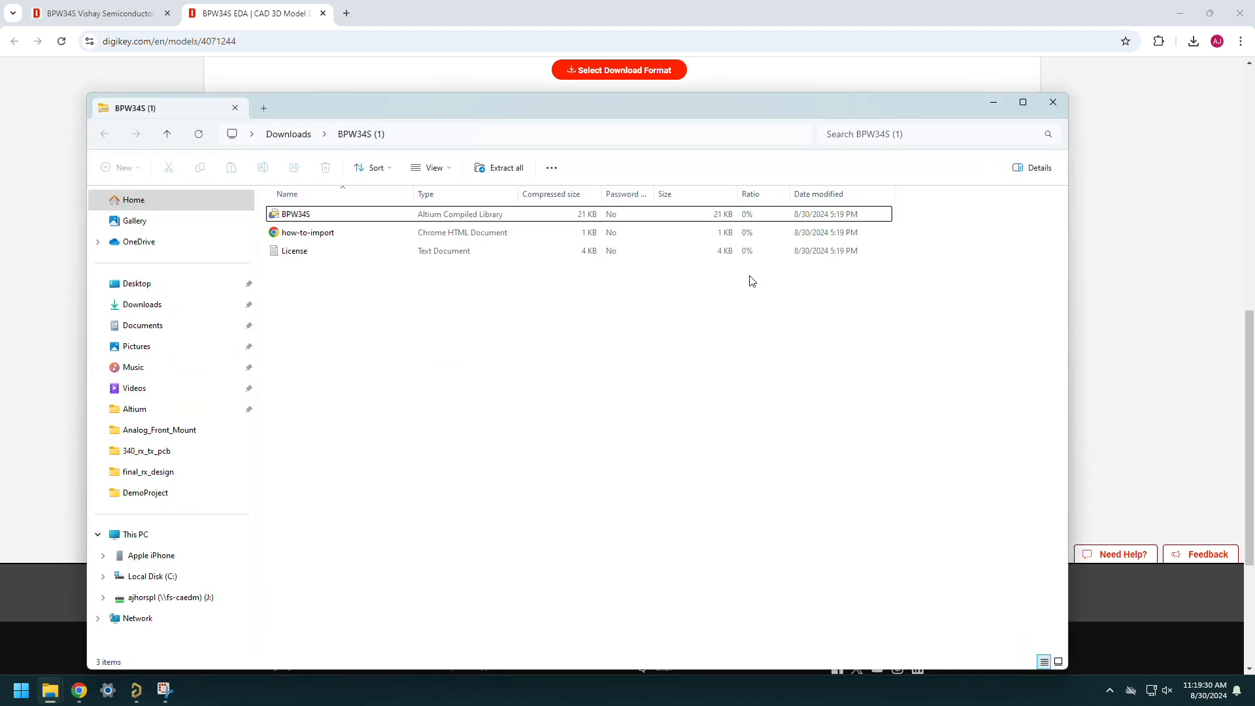
{"action": "left_click", "coordinate": [498, 171]}
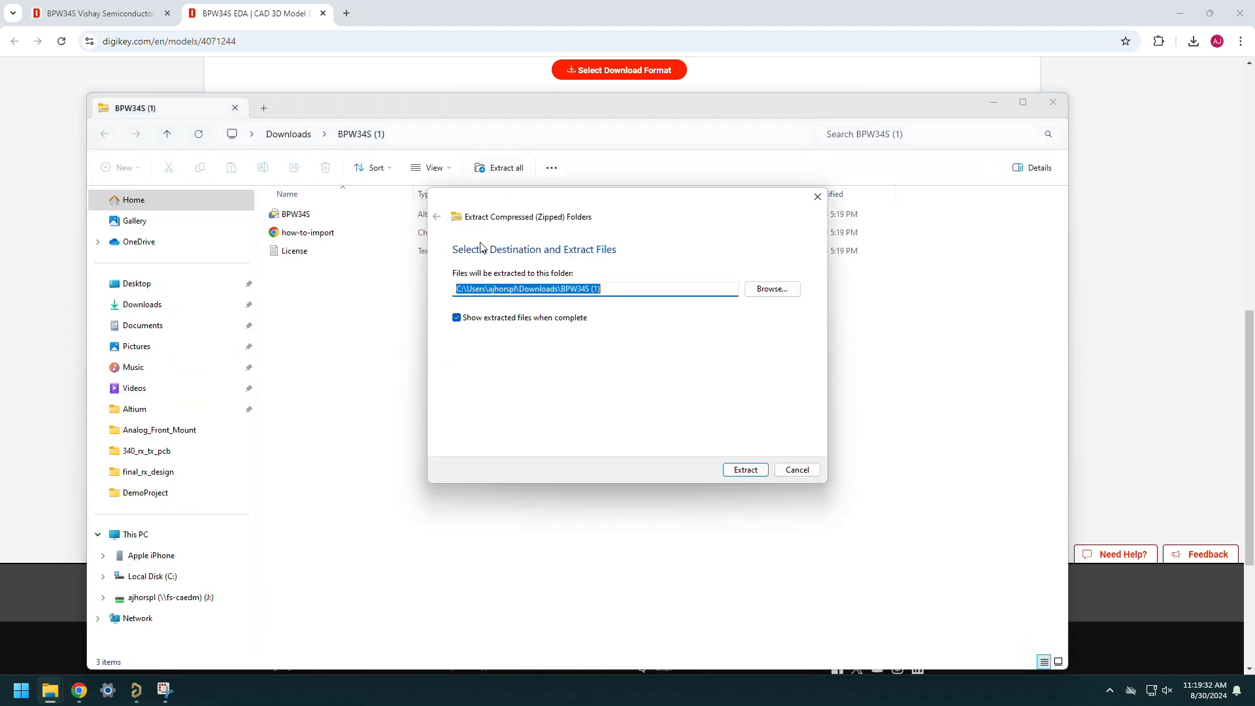
{"action": "left_click", "coordinate": [746, 471]}
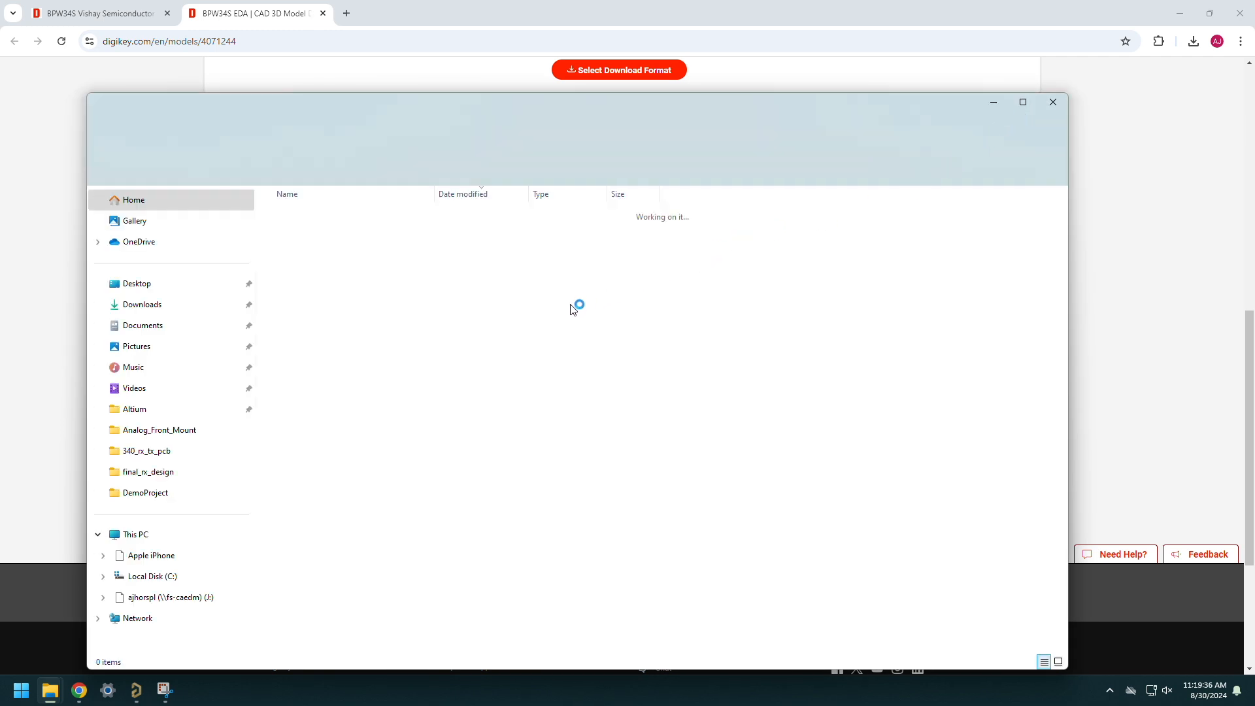
{"action": "left_click", "coordinate": [315, 276]}
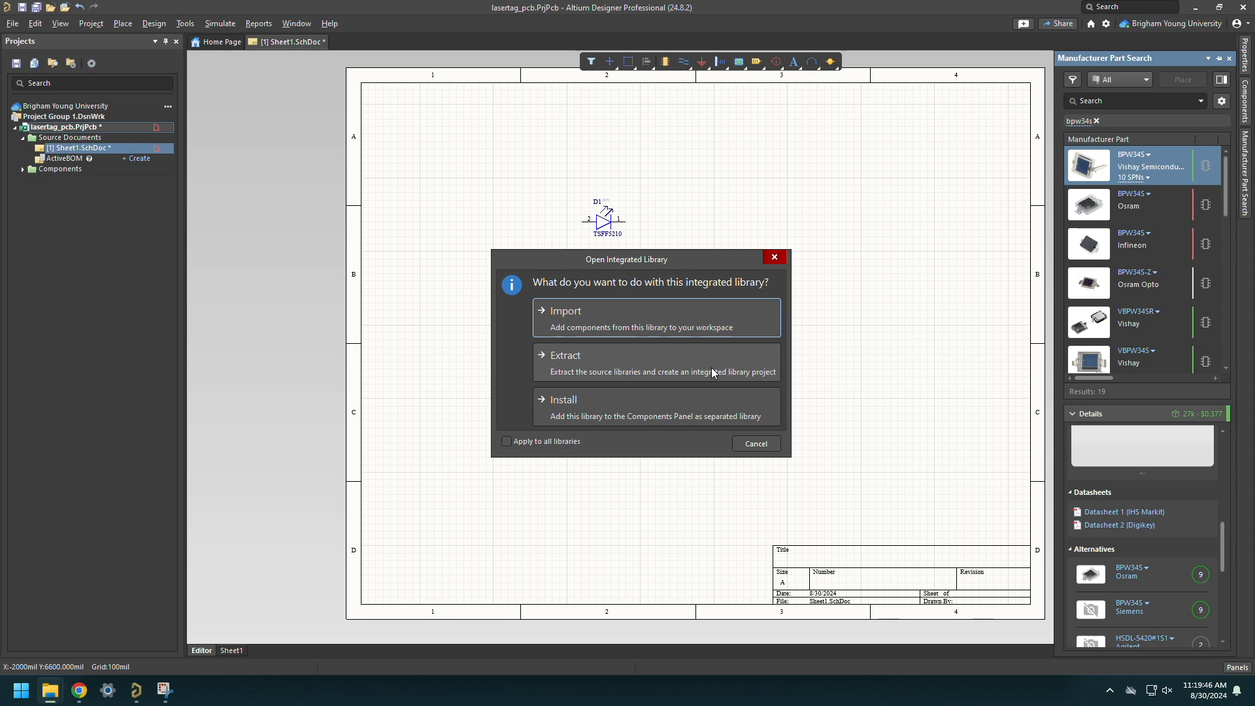
{"action": "left_click", "coordinate": [637, 407]}
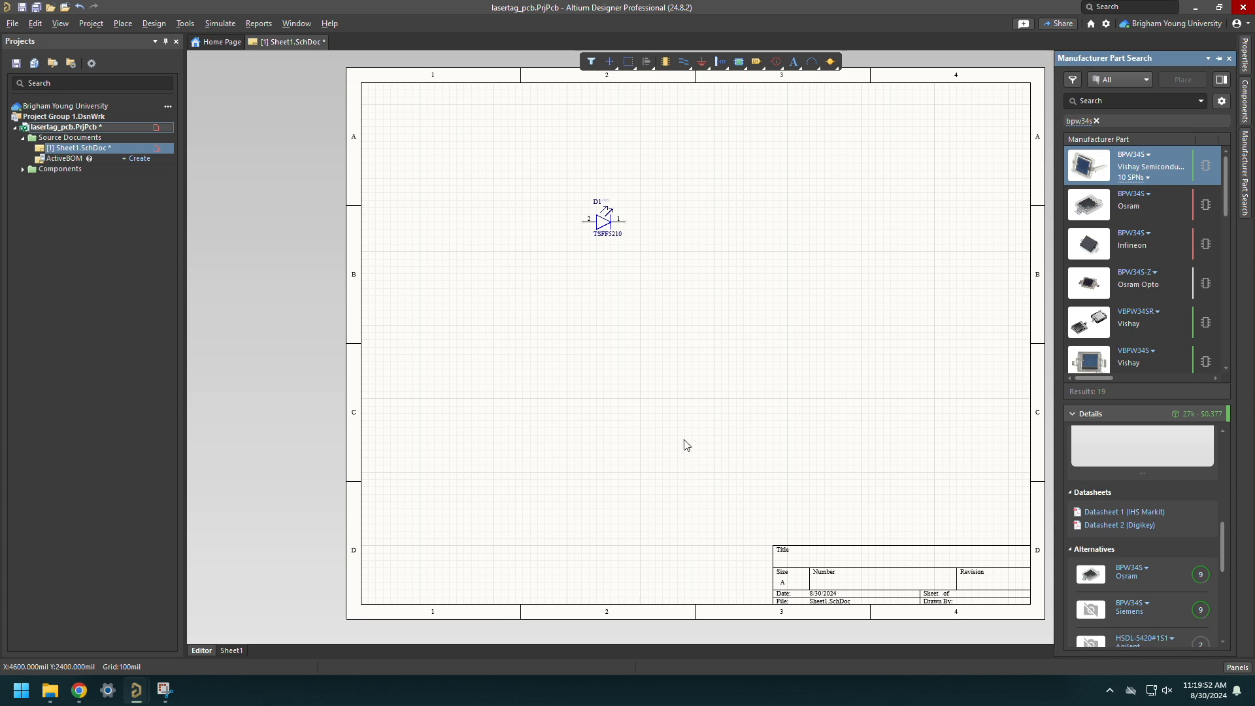
Place the BPW34S photodiode from BPW34S.IntLib below LED D1 on the schematic and set its designator to D2.
{"action": "left_click", "coordinate": [1245, 110]}
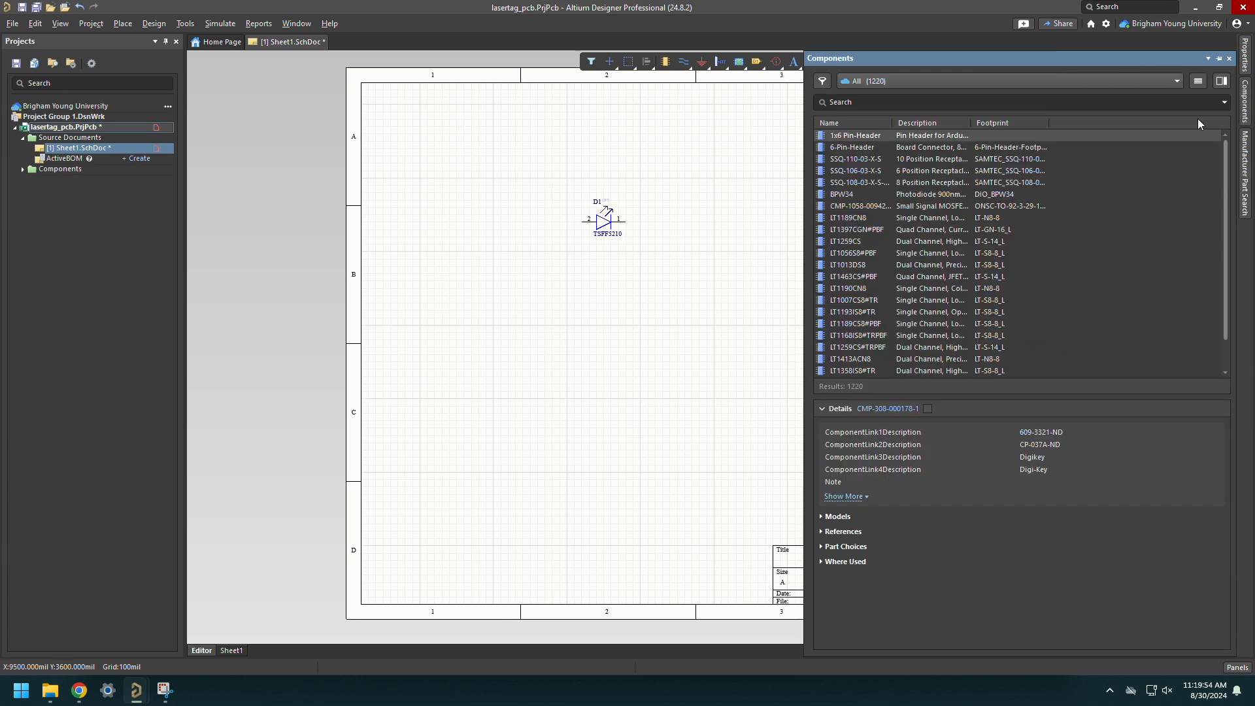
{"action": "left_click", "coordinate": [1174, 80]}
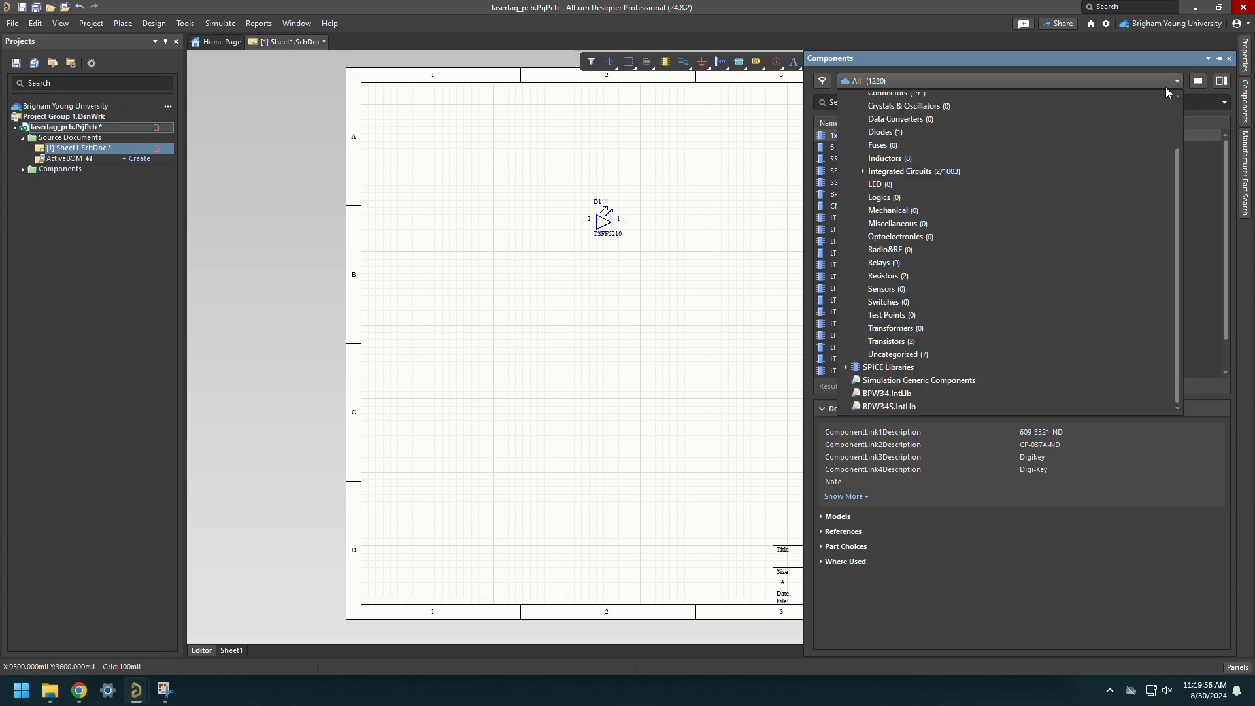
{"action": "left_click", "coordinate": [878, 405]}
{"action": "left_click_drag", "start_coordinate": [873, 134], "coordinate": [608, 291]}
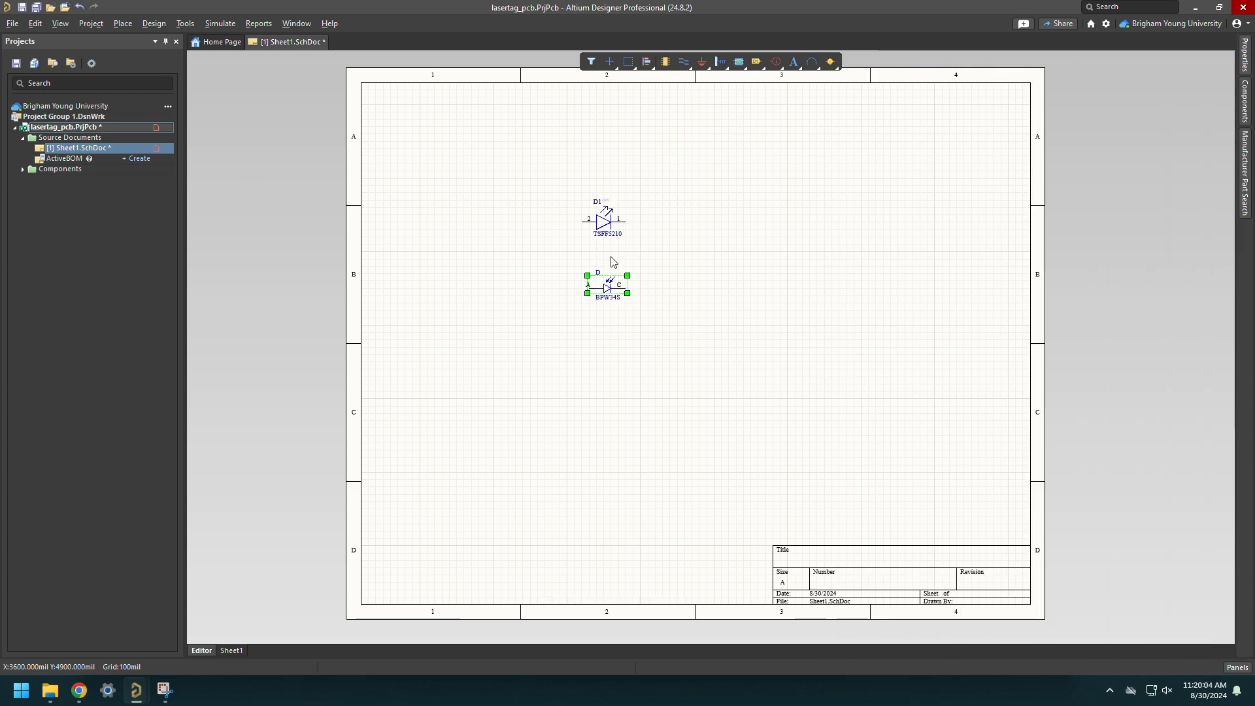
{"action": "double_click", "coordinate": [598, 272]}
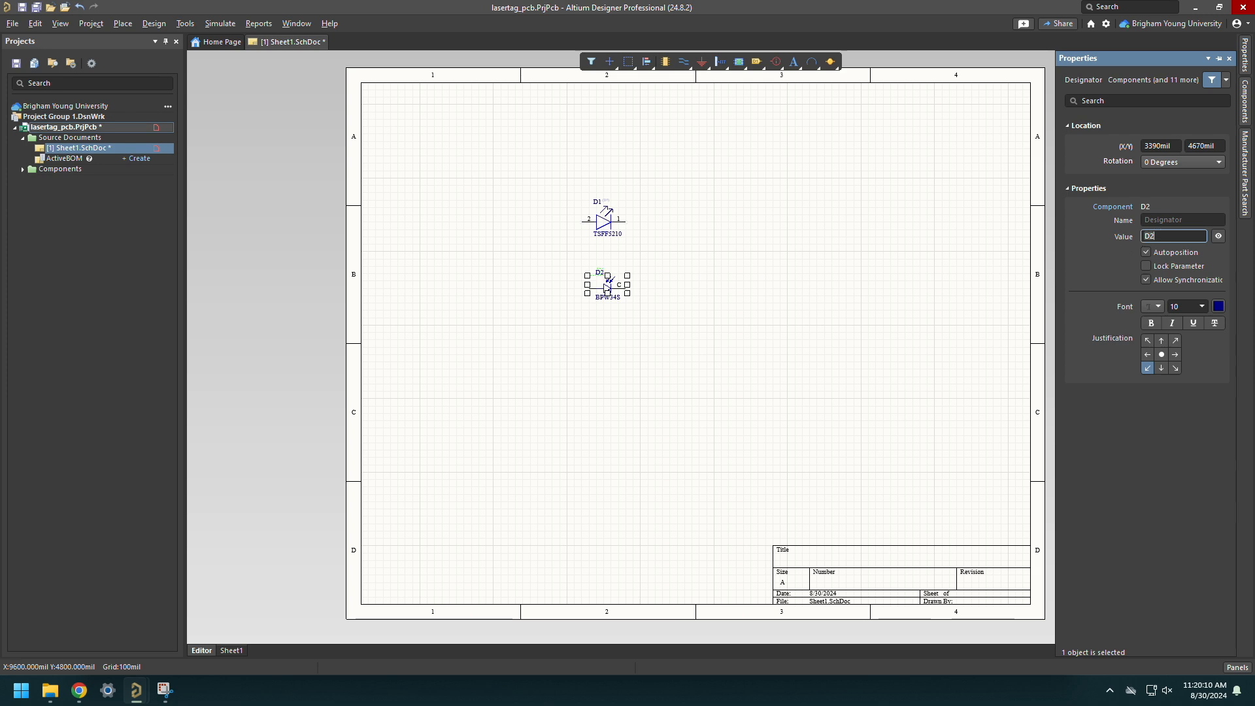
{"action": "left_click", "coordinate": [942, 329]}
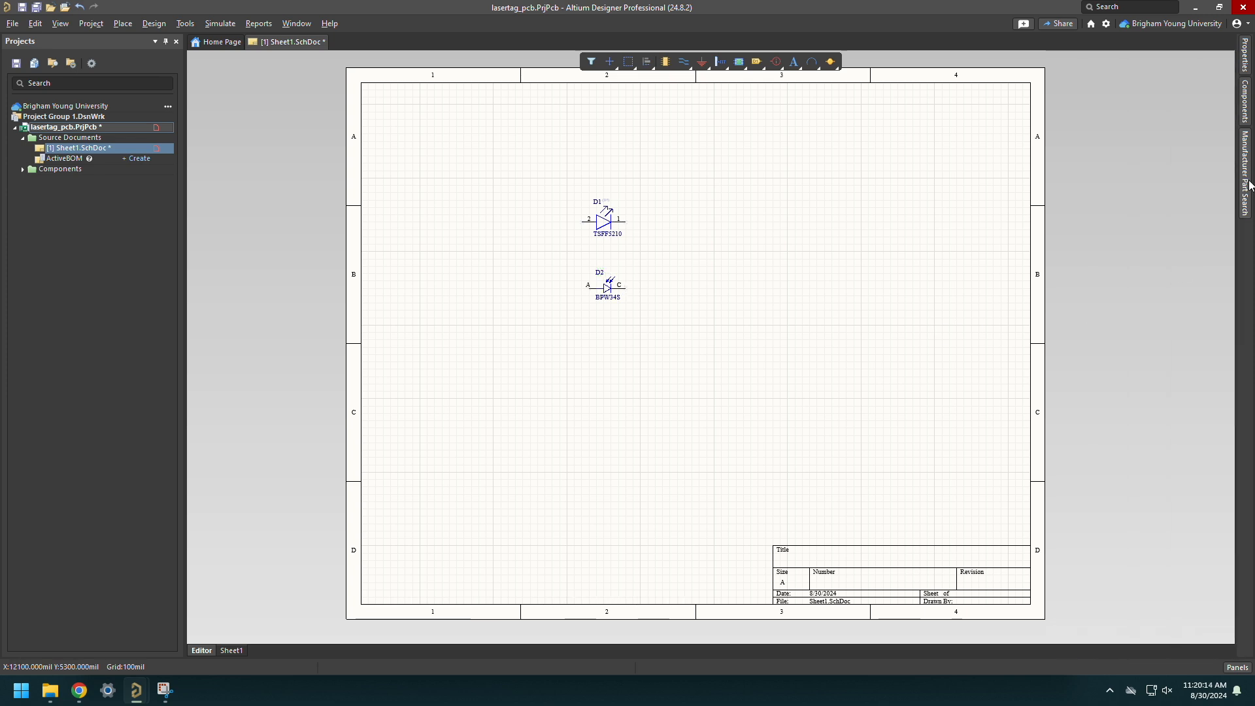
{"action": "mouse_move", "coordinate": [1249, 186]}
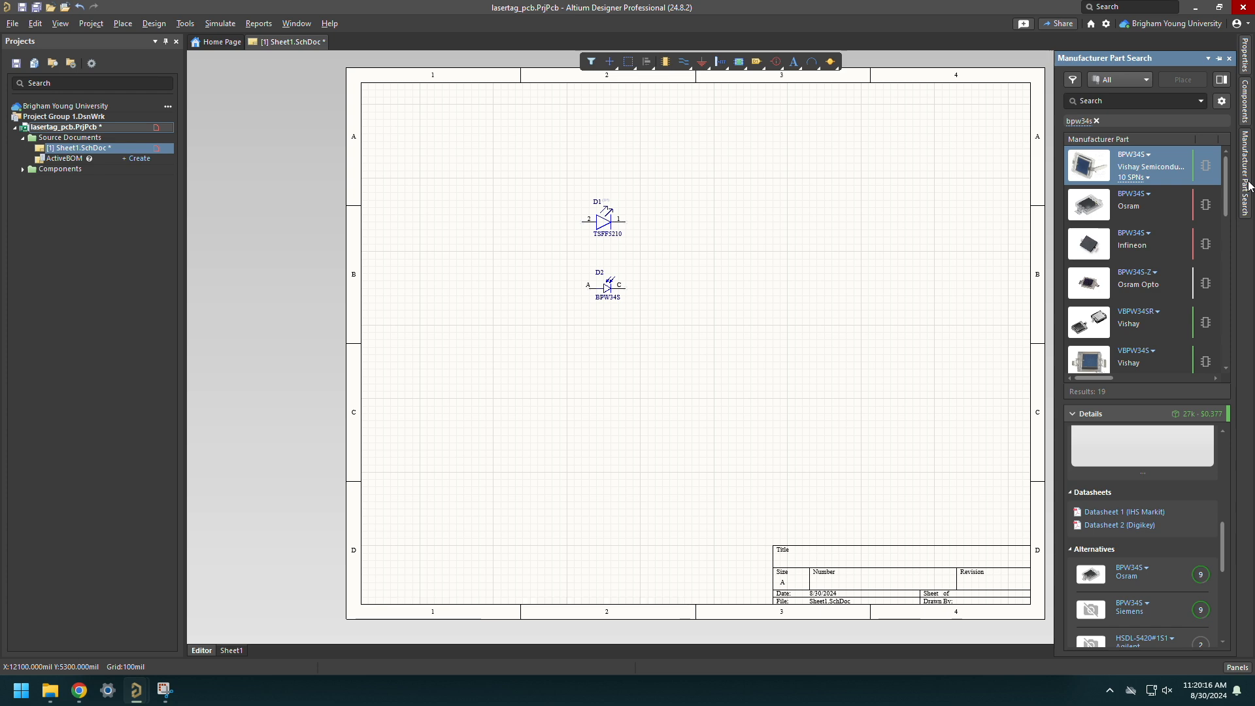
{"action": "left_click", "coordinate": [1096, 121]}
{"action": "left_click", "coordinate": [1102, 101]}
{"action": "type", "text": "61300"}
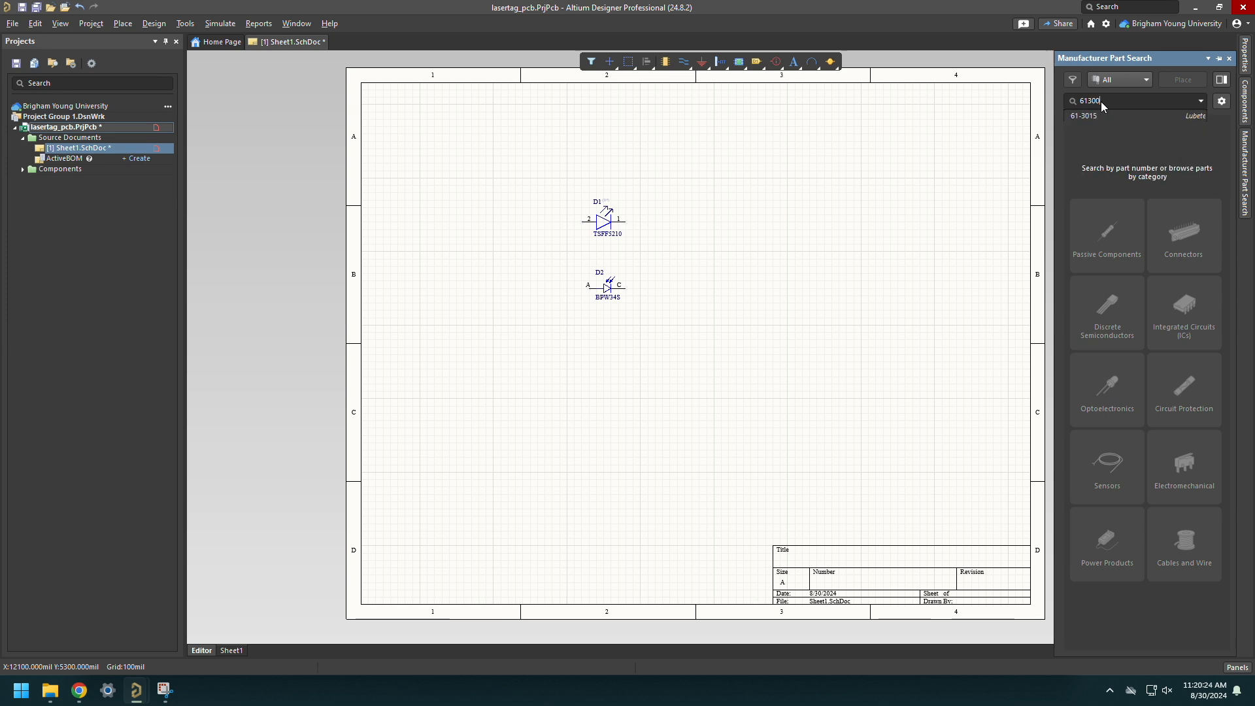
{"action": "type", "text": "411121"}
{"action": "key", "text": "Return"}
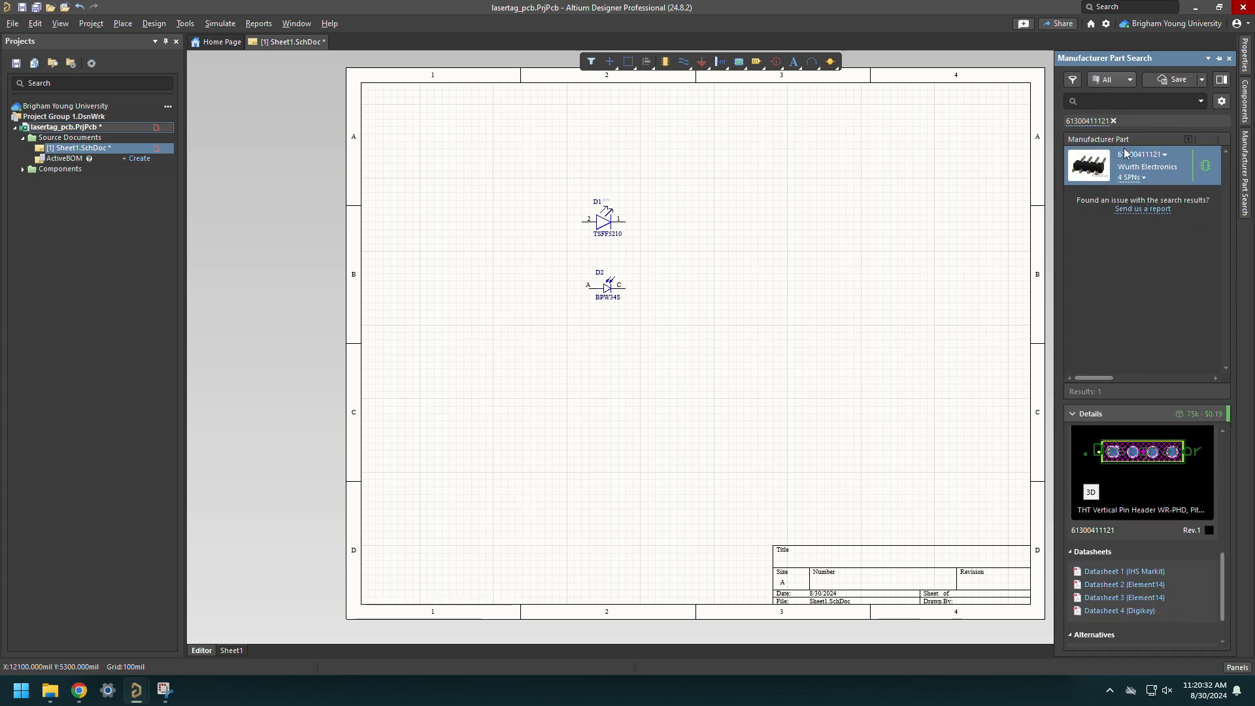
{"action": "left_click", "coordinate": [1207, 168]}
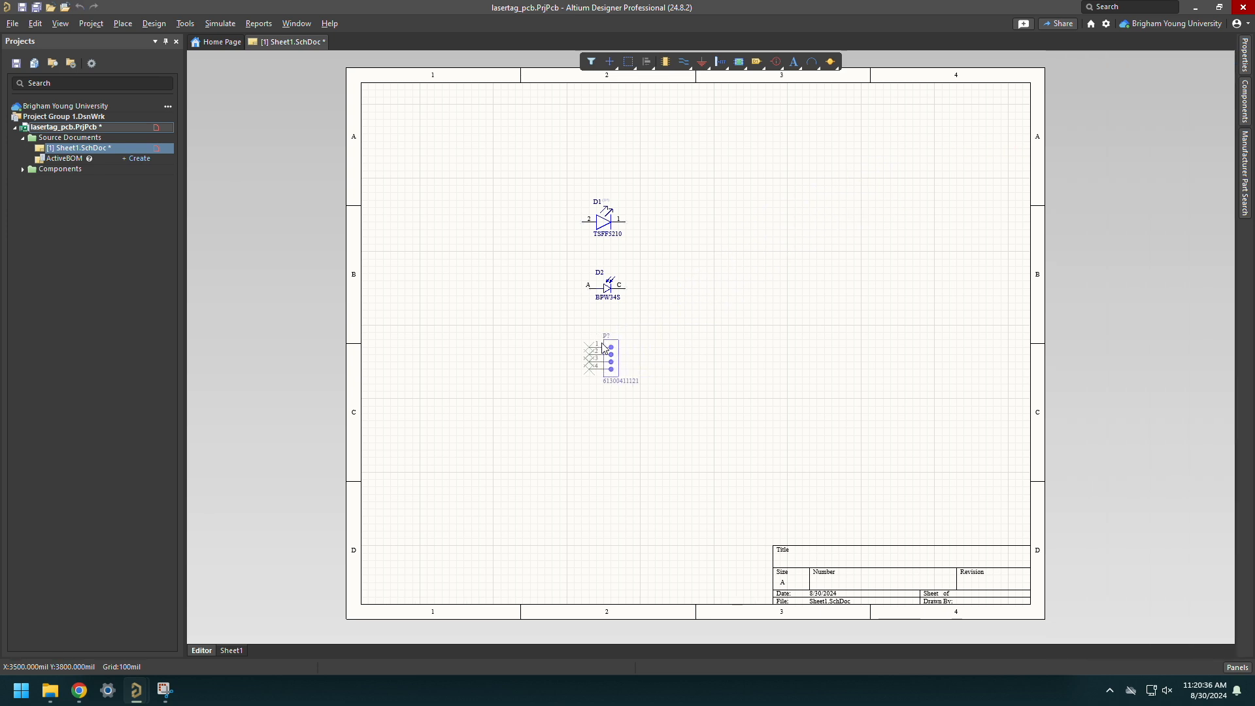
{"action": "left_click", "coordinate": [599, 347]}
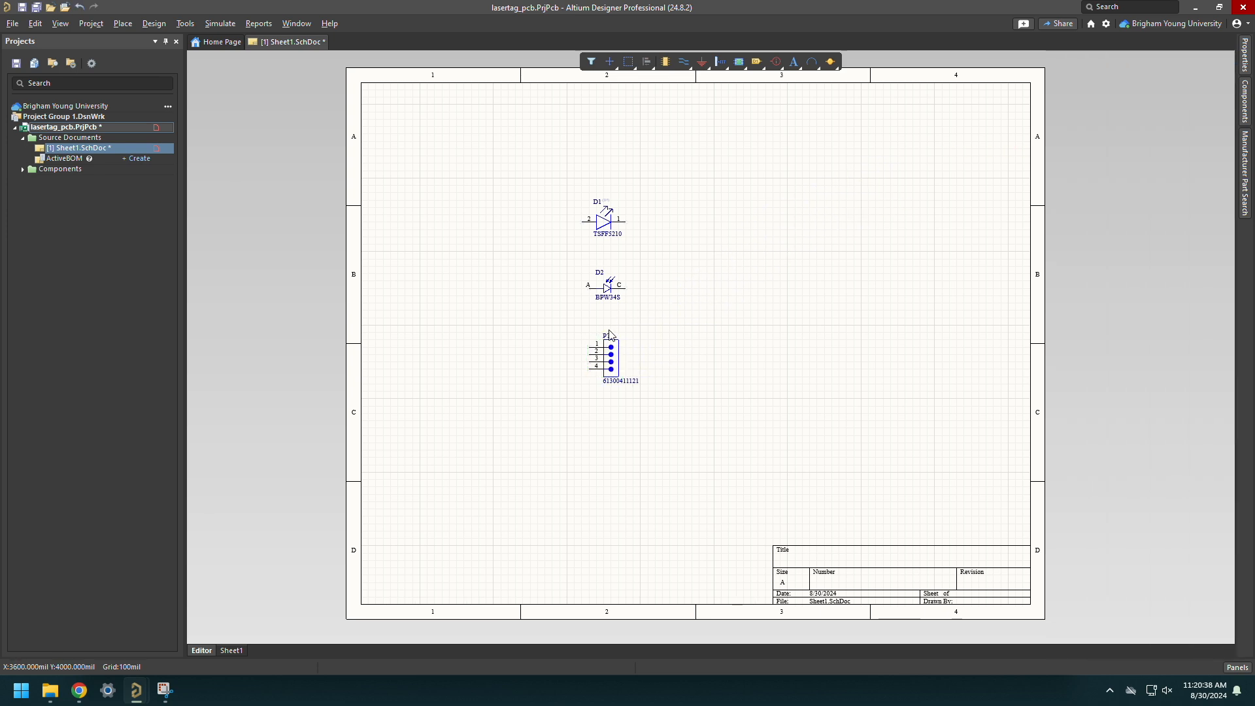
Set the four-pin header's designator to P1.
{"action": "double_click", "coordinate": [608, 335]}
{"action": "left_click", "coordinate": [1162, 237]}
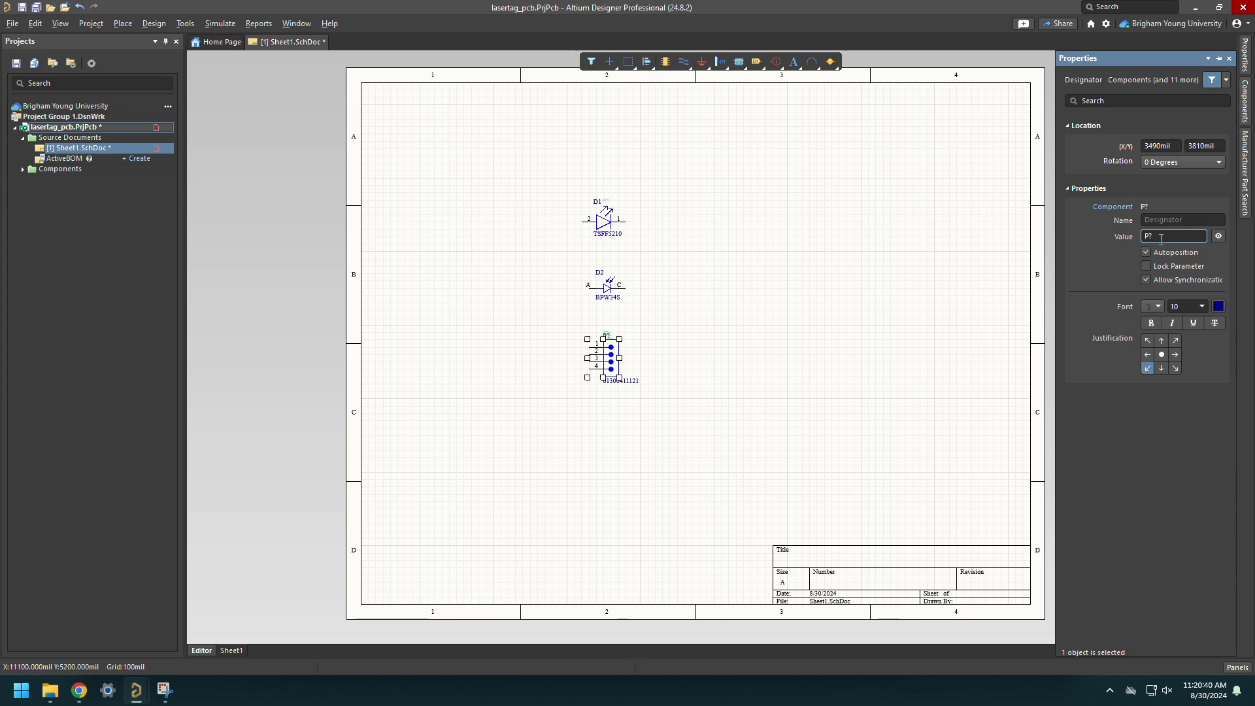
{"action": "key", "text": "BackSpace"}
{"action": "type", "text": "1"}
{"action": "left_click", "coordinate": [992, 242]}
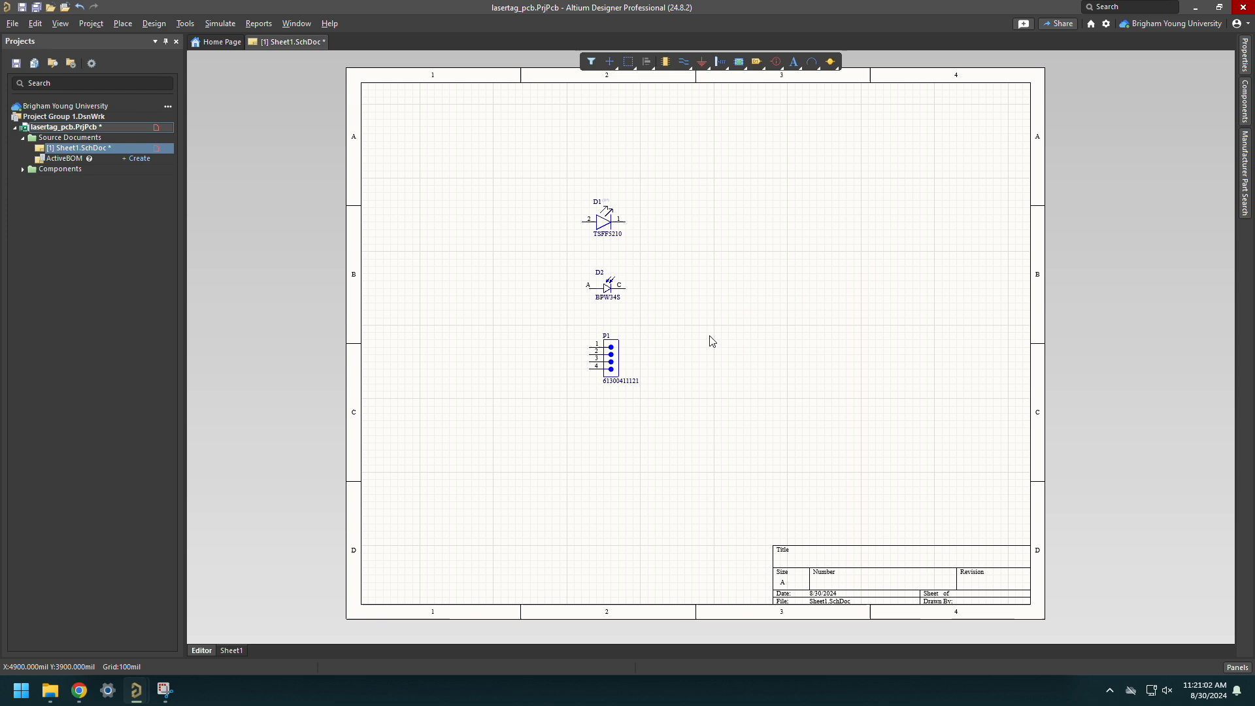
Save the schematic sheet as lasertag_schematic in the lasertag_pcb project folder.
{"action": "key", "text": "ctrl+s"}
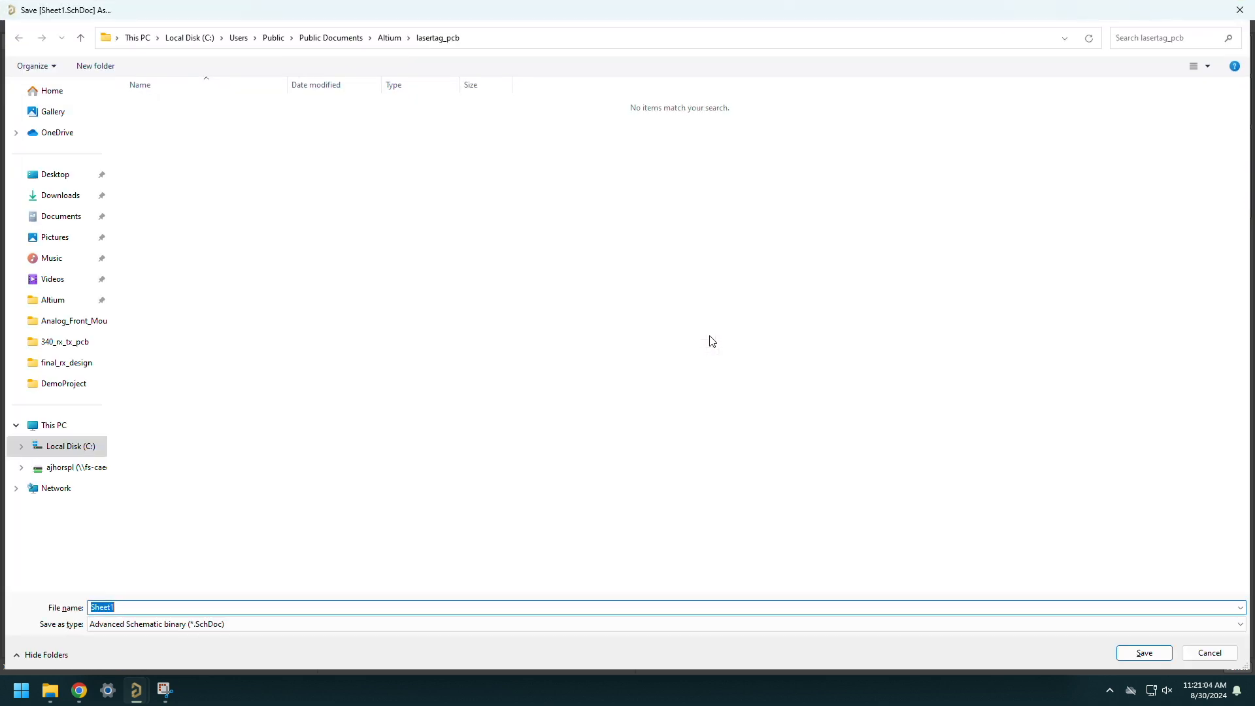
{"action": "type", "text": "las"}
{"action": "type", "text": "ertag_"}
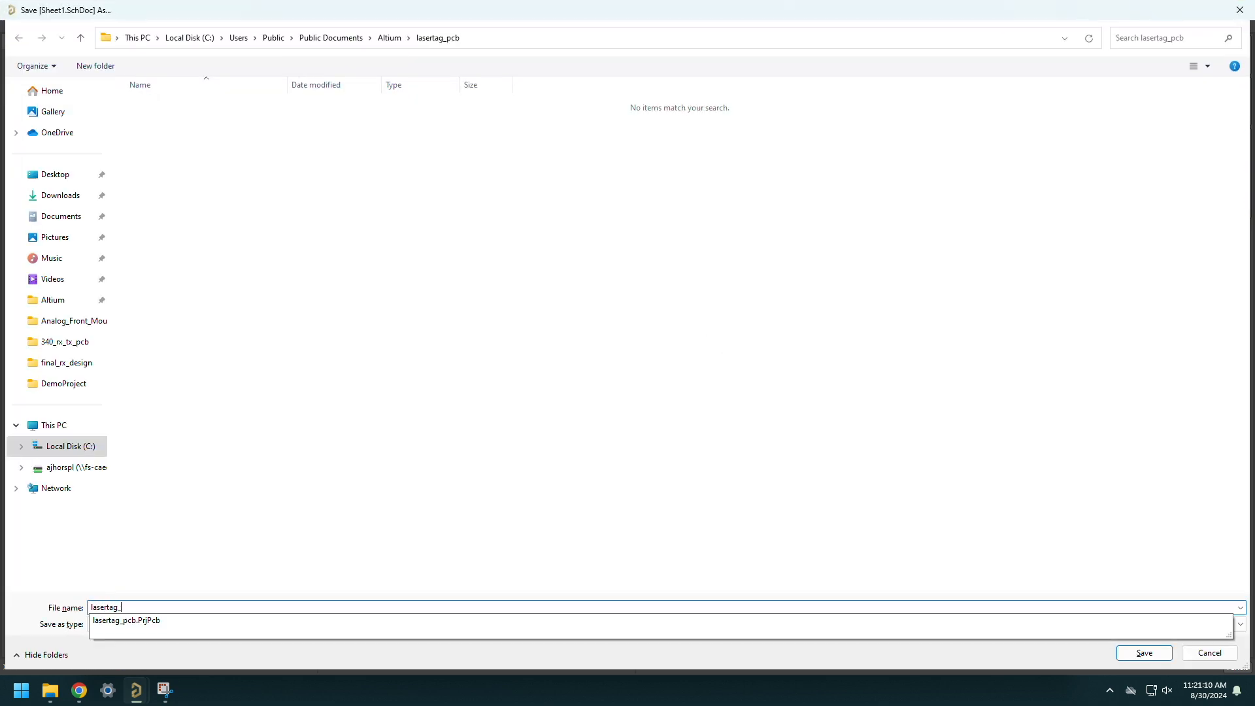
{"action": "type", "text": "schematic"}
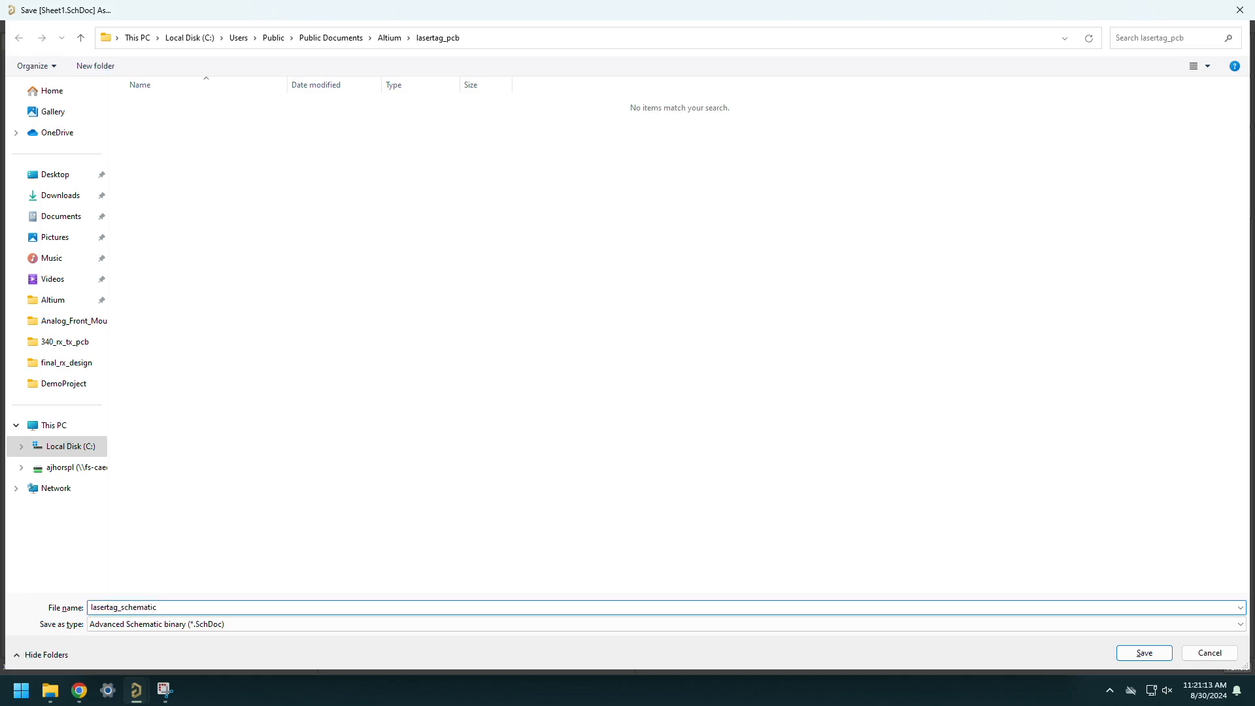
{"action": "key", "text": "Return"}
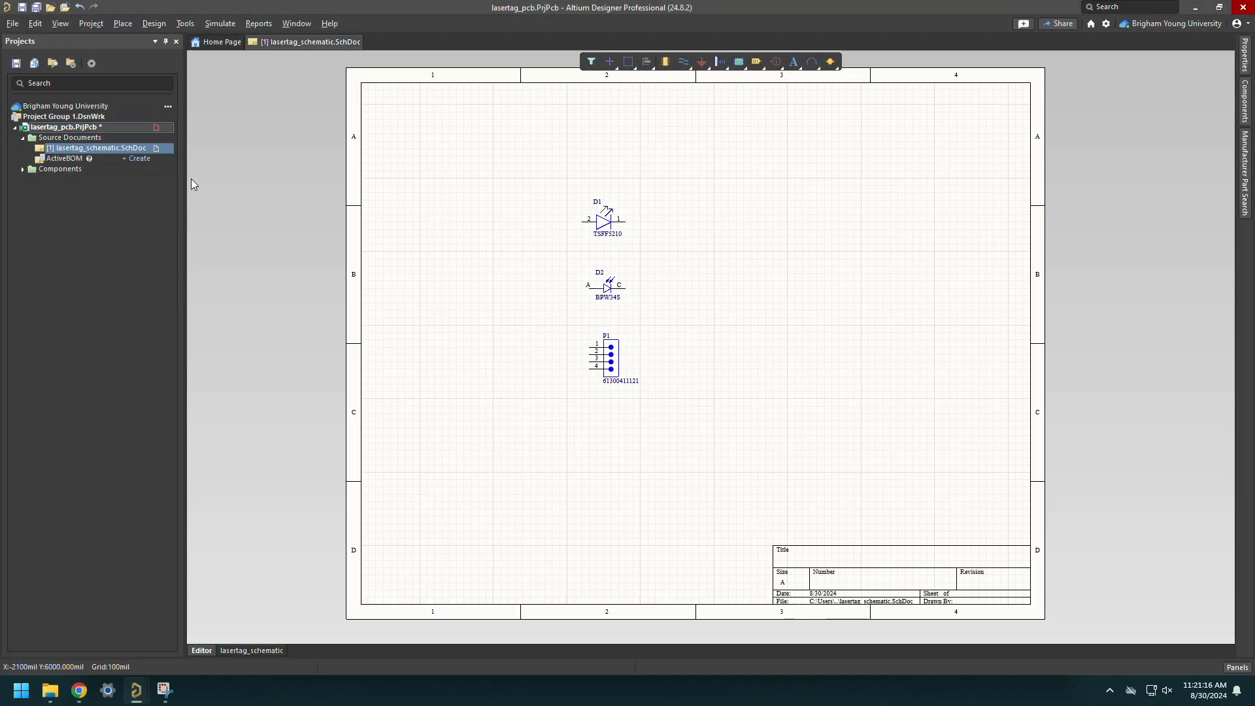
Add a new PCB document to the lasertag_pcb project and save it as lasertag_pcb.
{"action": "right_click", "coordinate": [87, 129]}
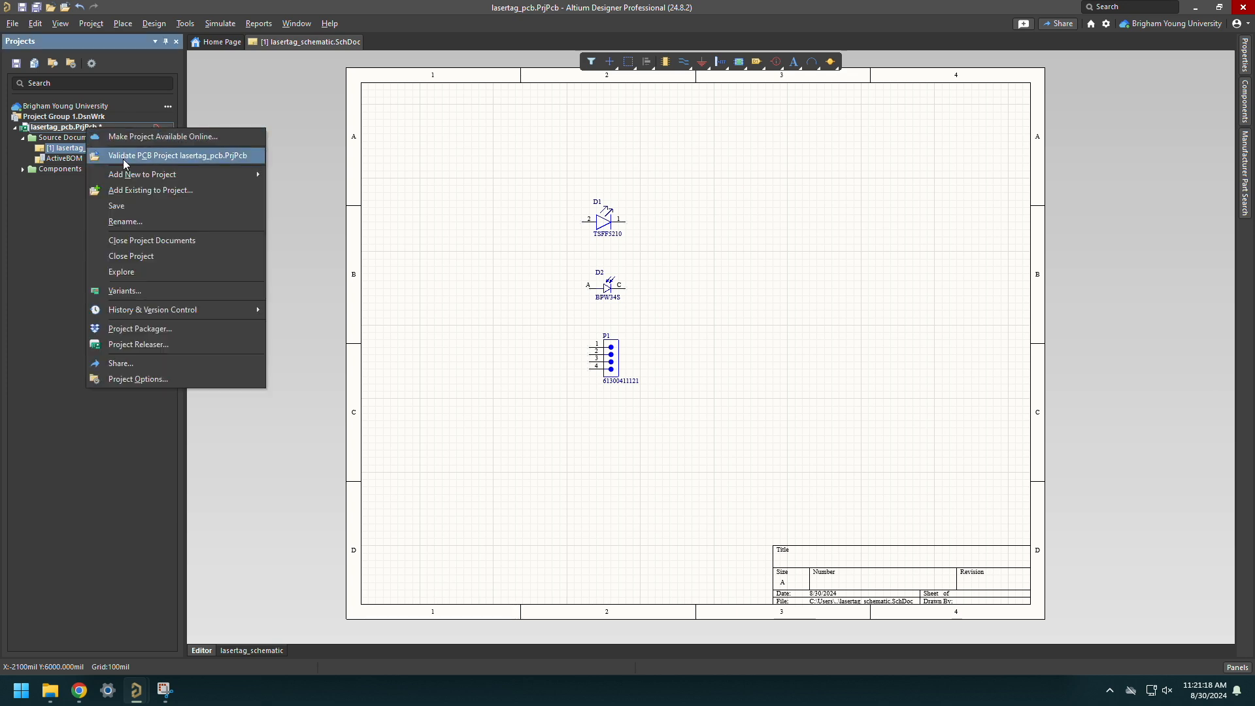
{"action": "left_click", "coordinate": [289, 187]}
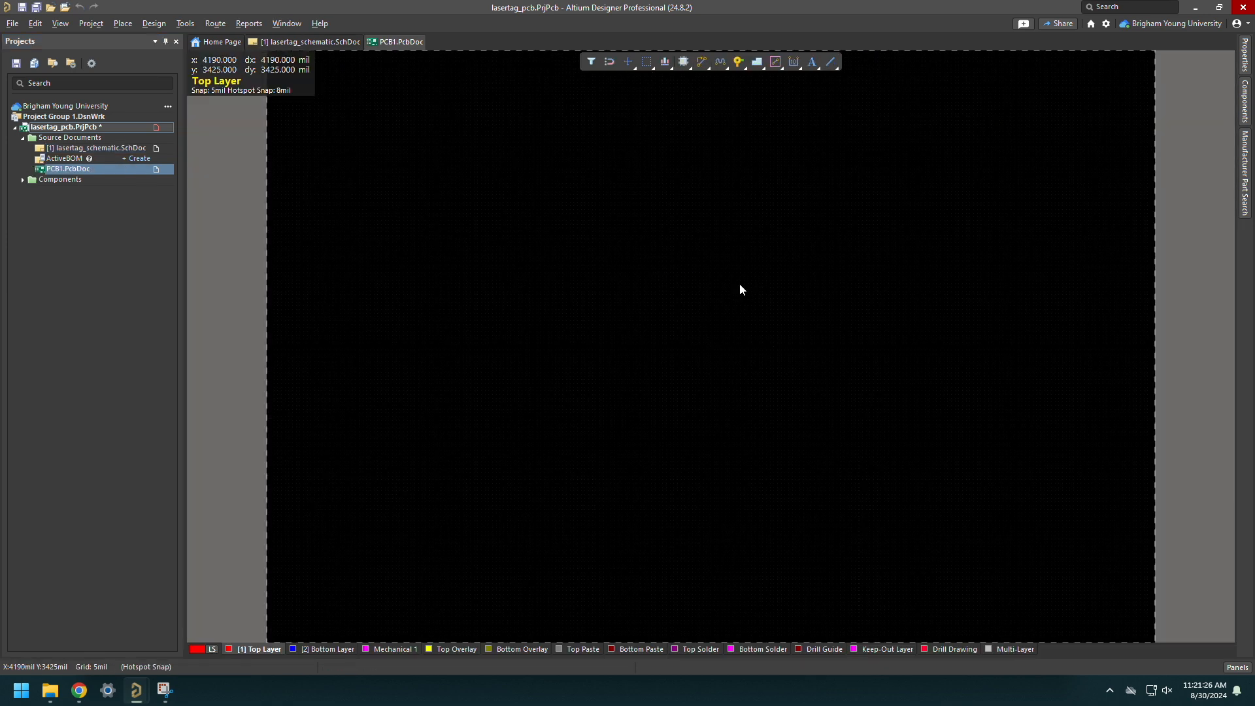
{"action": "key", "text": "ctrl+s"}
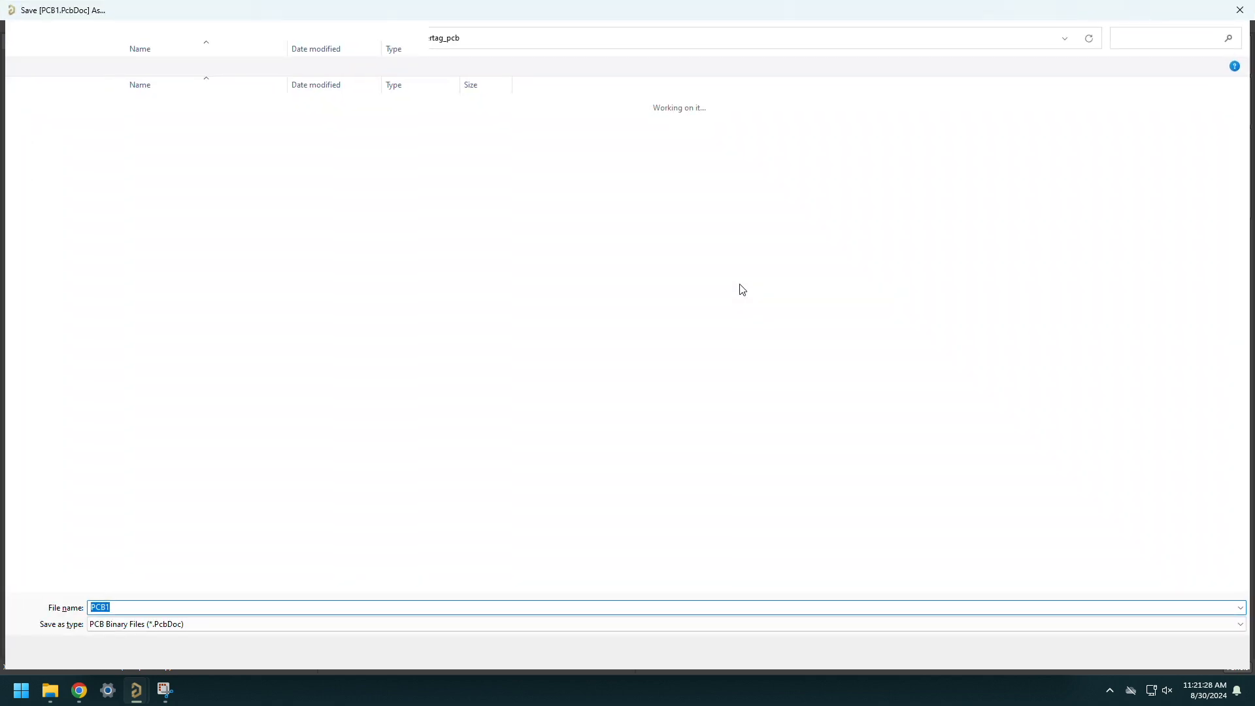
{"action": "type", "text": "lasertag_"}
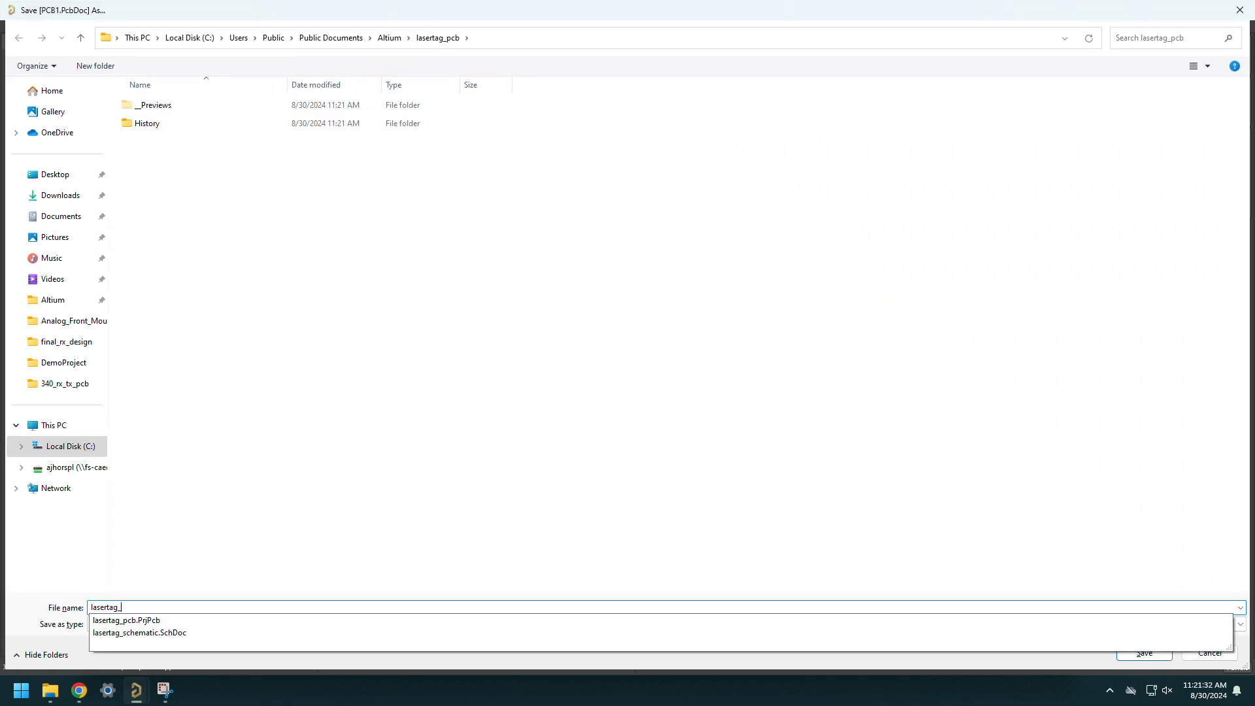
{"action": "type", "text": "pcb"}
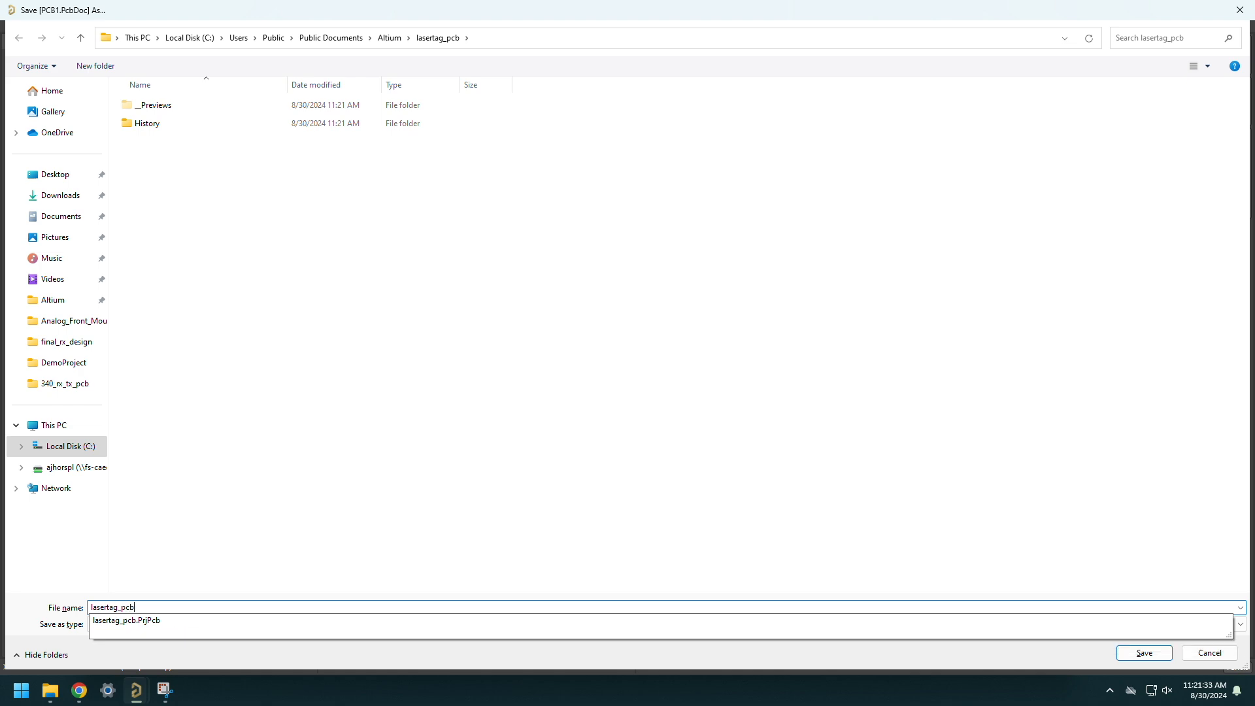
{"action": "key", "text": "Return"}
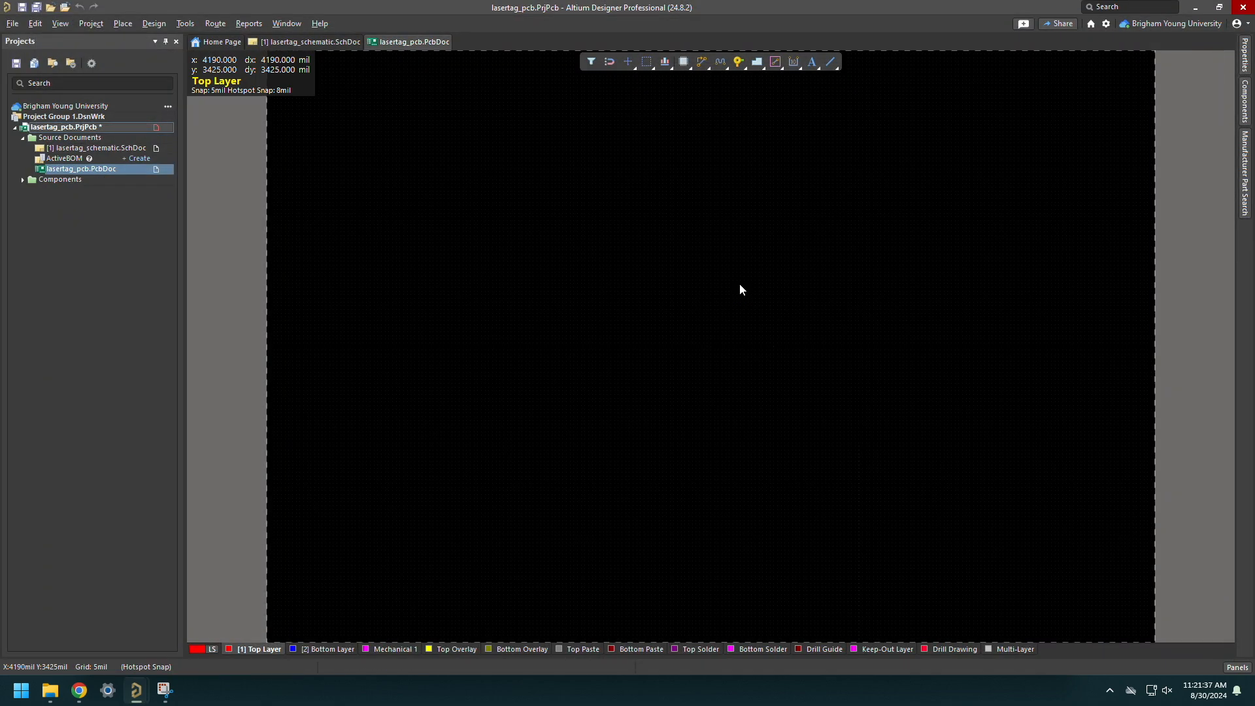
{"action": "scroll", "coordinate": [489, 213], "scroll_direction": "down", "scroll_amount": 2, "text": "ctrl"}
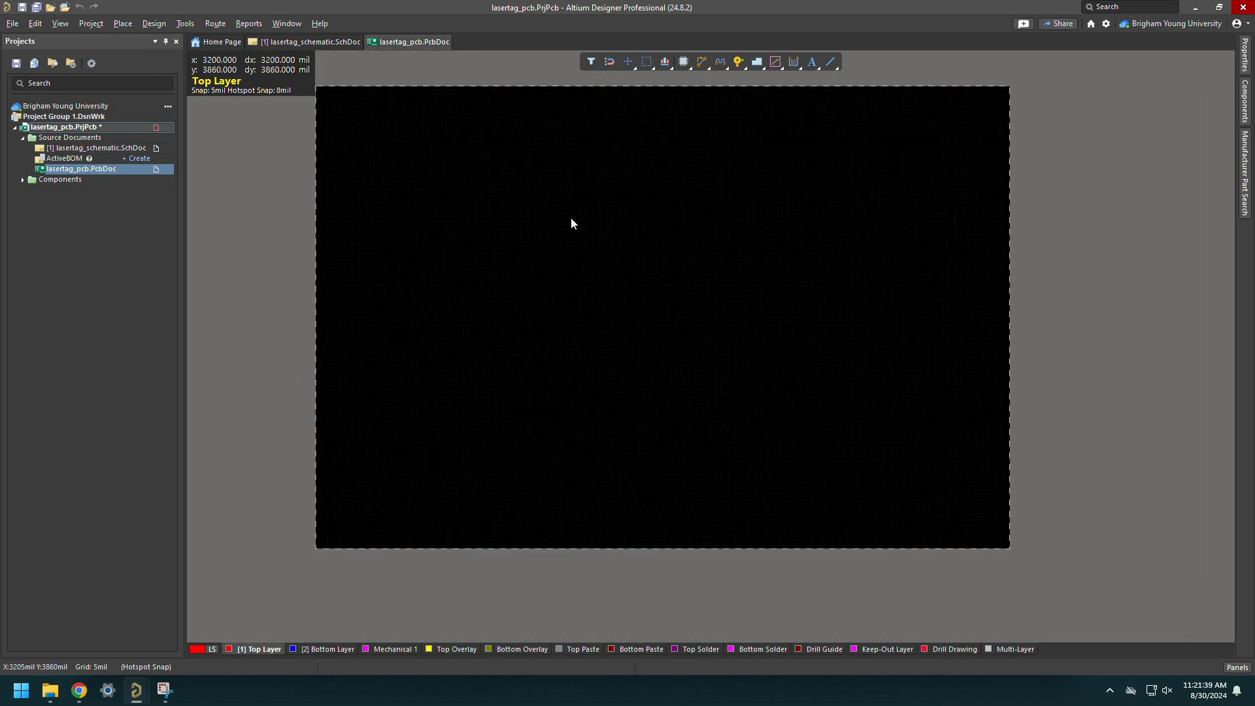
{"action": "right_click_drag", "start_coordinate": [571, 224], "coordinate": [555, 233]}
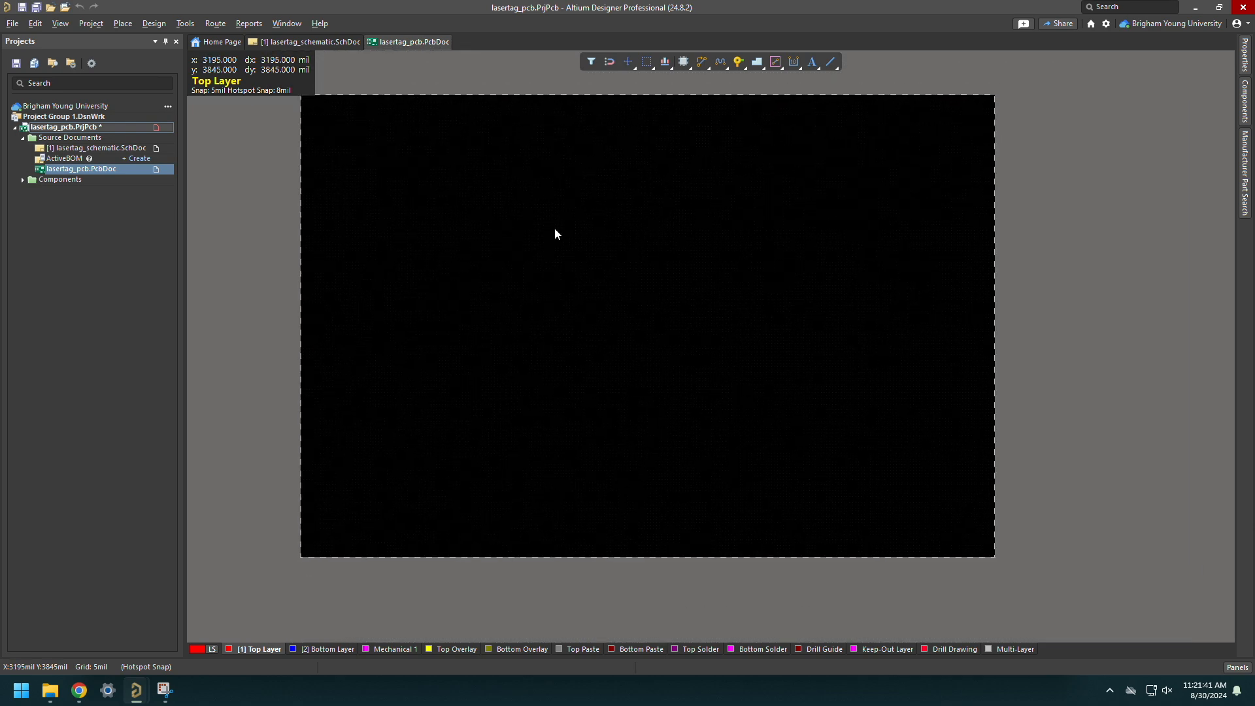
Switch to board planning mode and set the origin at the lower-left corner of the board outline.
{"action": "key", "text": "1"}
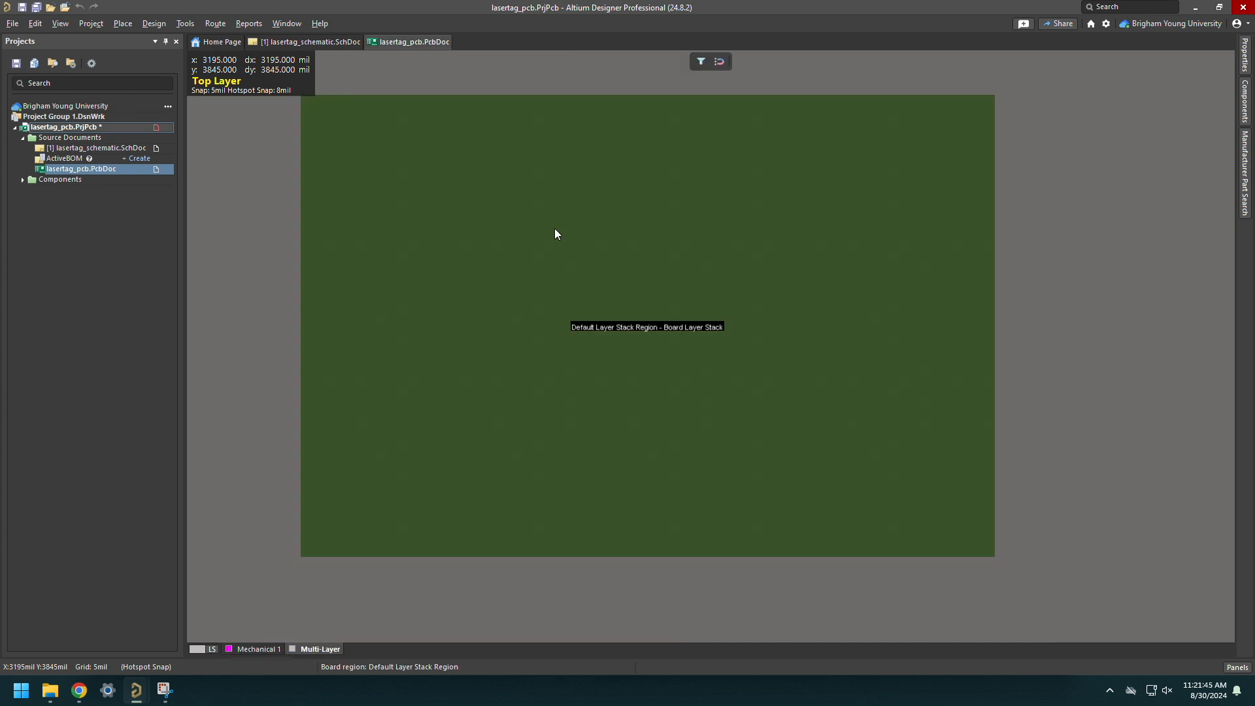
{"action": "left_click", "coordinate": [59, 24]}
{"action": "mouse_move", "coordinate": [35, 23]}
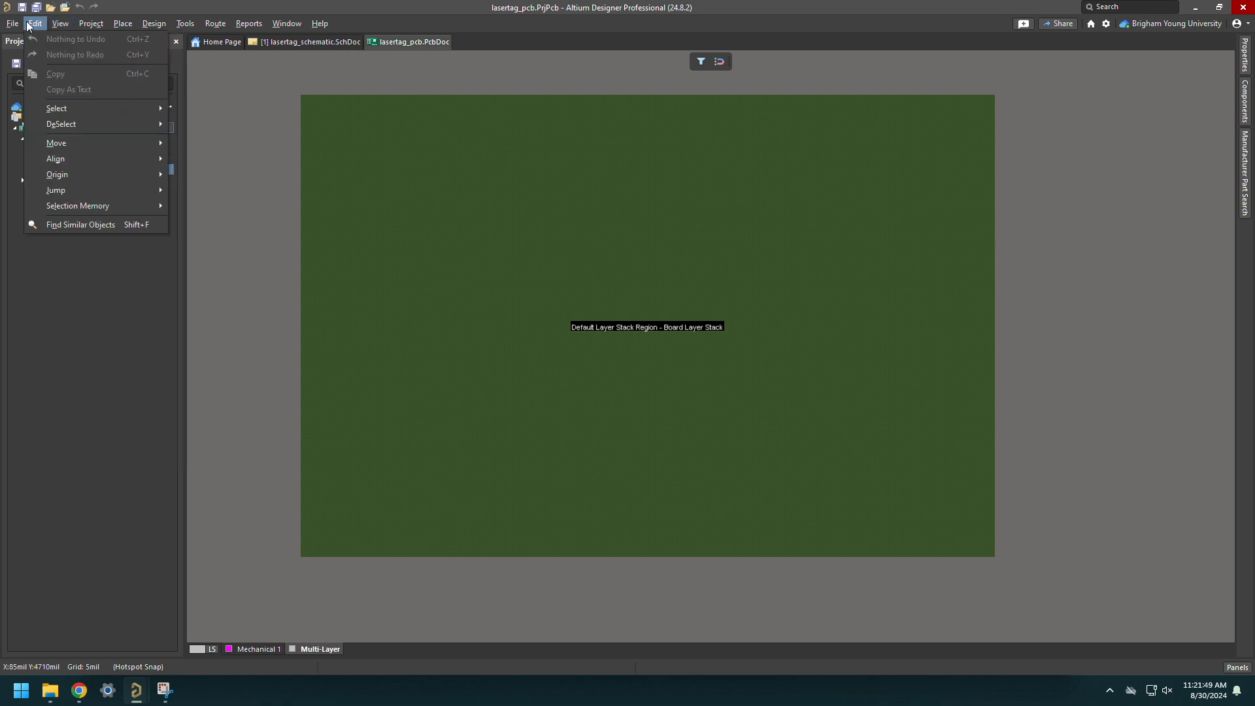
{"action": "mouse_move", "coordinate": [59, 176]}
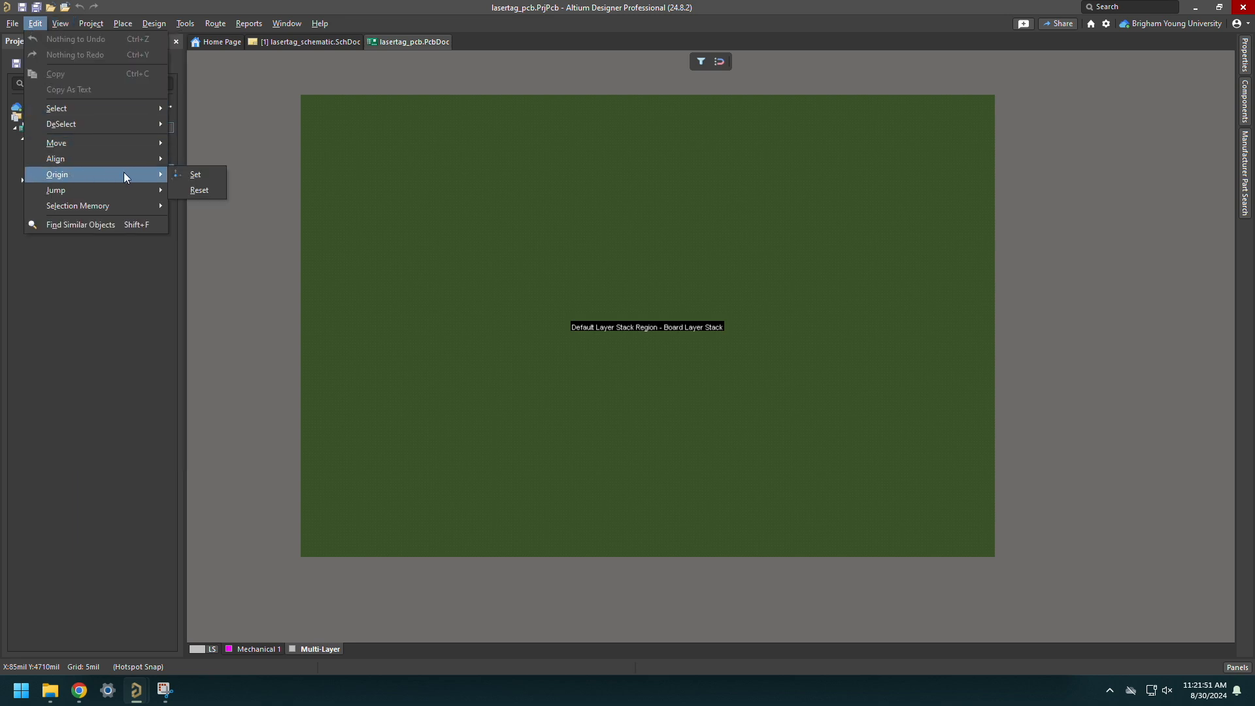
{"action": "left_click", "coordinate": [192, 175]}
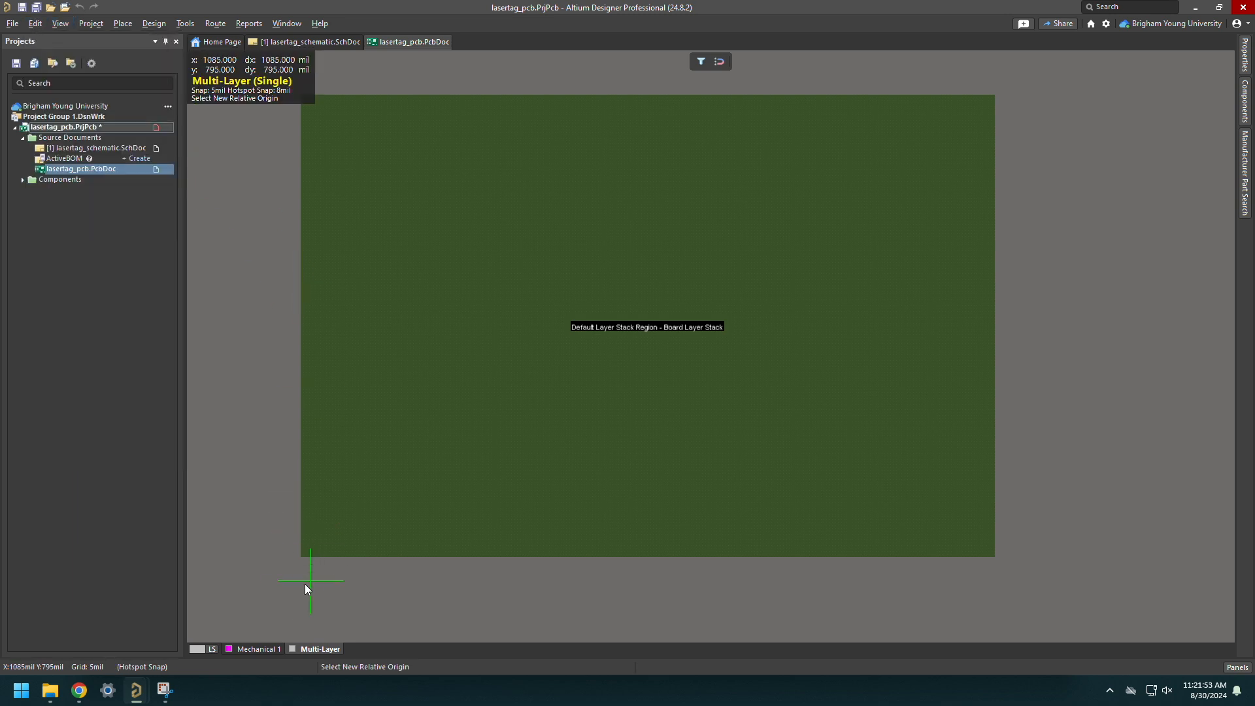
{"action": "scroll", "coordinate": [287, 580], "scroll_direction": "up", "scroll_amount": 4, "text": "ctrl"}
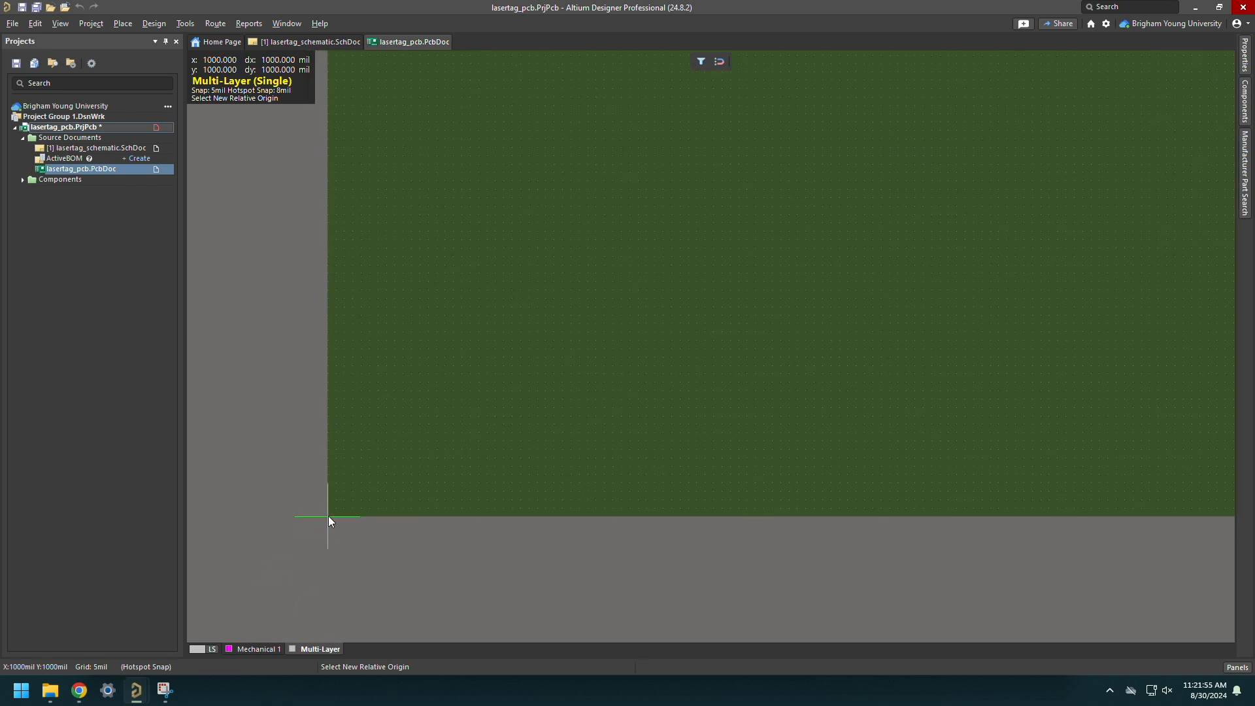
{"action": "scroll", "coordinate": [327, 533], "scroll_direction": "up", "scroll_amount": 3, "text": "ctrl"}
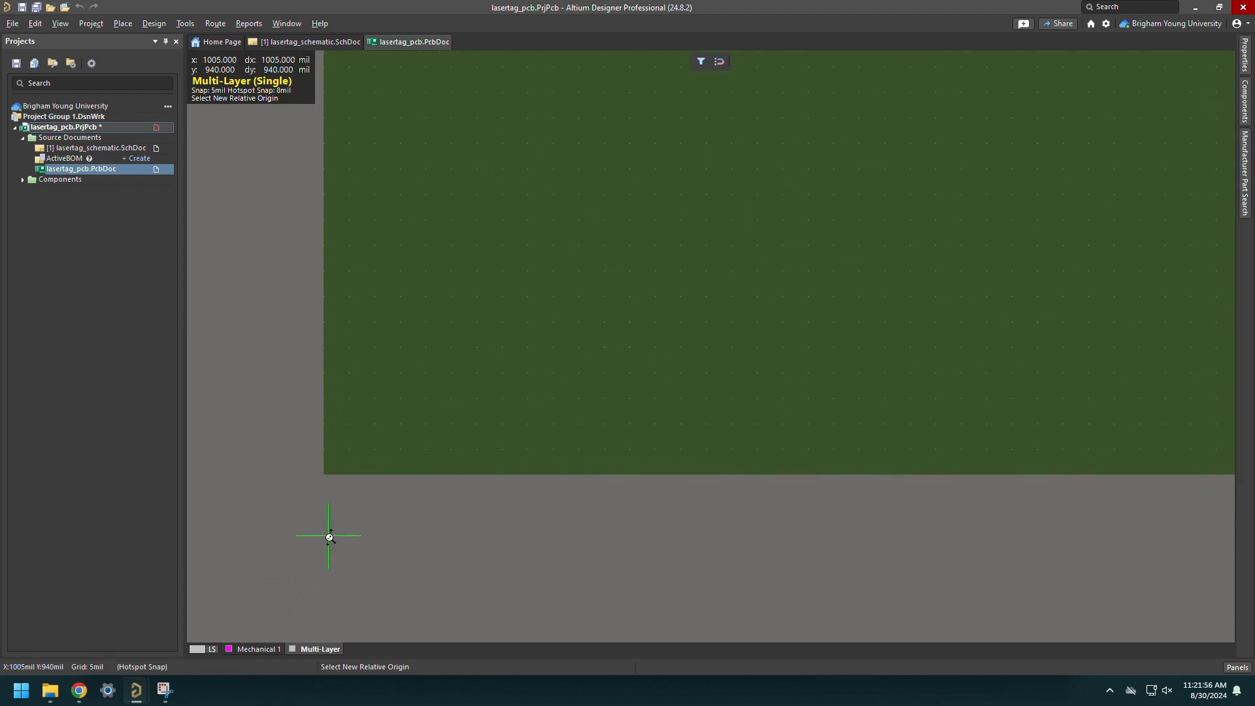
{"action": "left_click", "coordinate": [322, 456]}
{"action": "scroll", "coordinate": [434, 414], "scroll_direction": "down", "scroll_amount": 2, "text": "ctrl"}
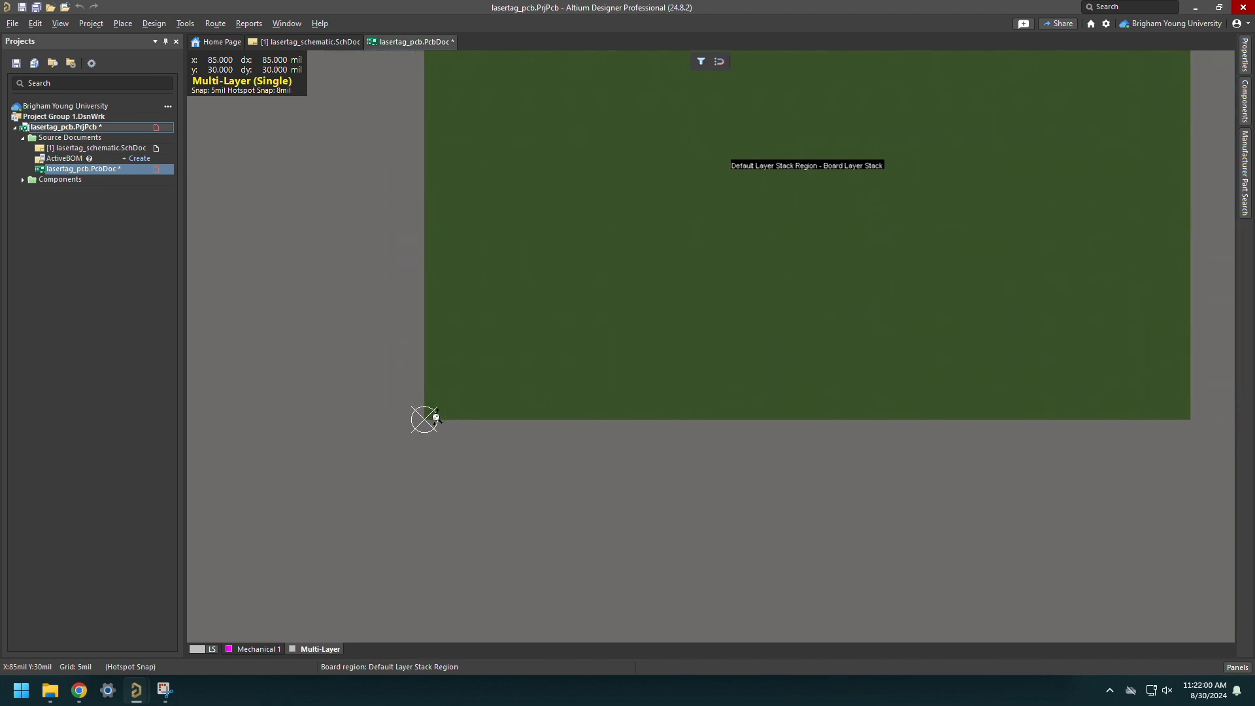
{"action": "scroll", "coordinate": [536, 347], "scroll_direction": "down", "scroll_amount": 2, "text": "ctrl"}
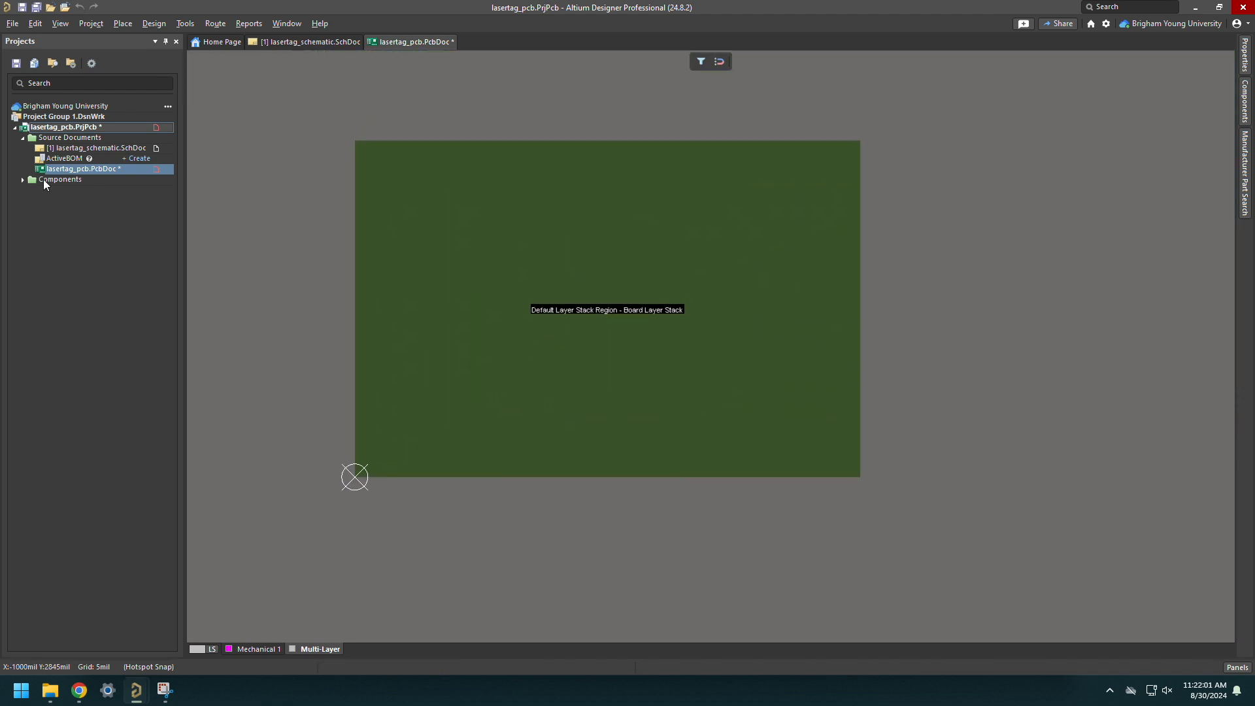
Toggle the board units to millimetres and set the global snap grid's X step to 1 mm.
{"action": "left_click", "coordinate": [60, 24]}
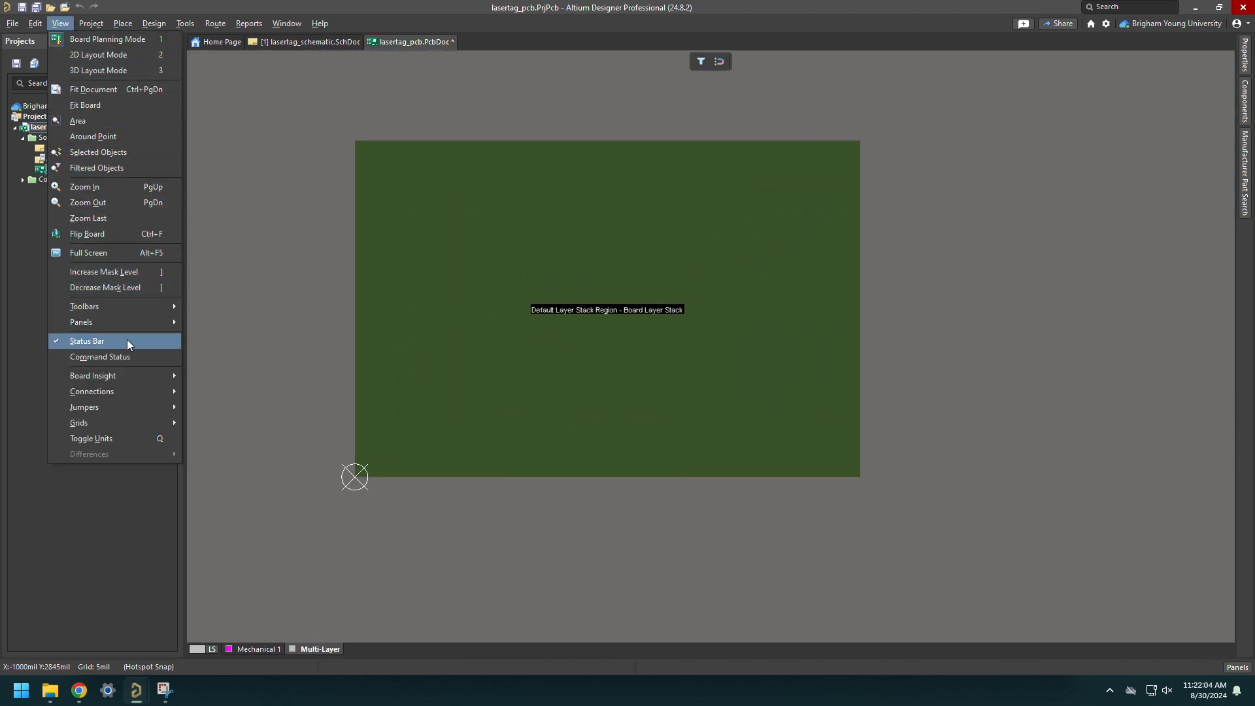
{"action": "left_click", "coordinate": [133, 436]}
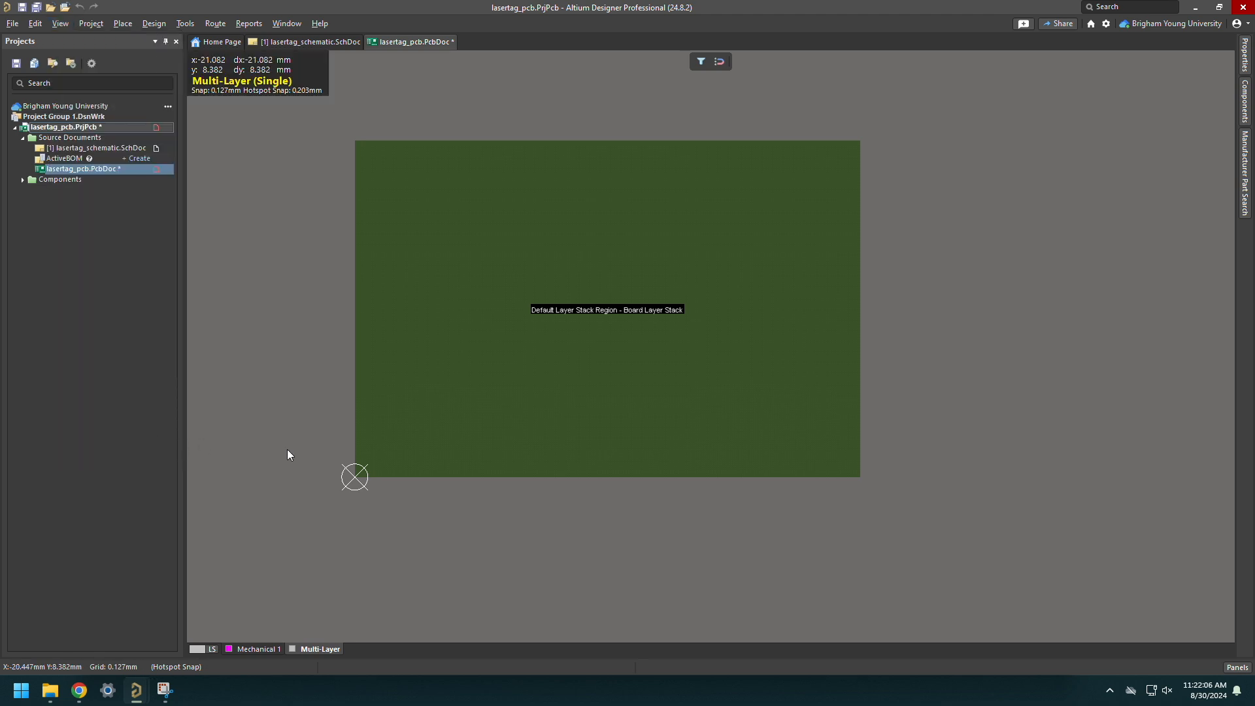
{"action": "left_click", "coordinate": [1245, 59]}
{"action": "scroll", "coordinate": [1186, 351], "scroll_direction": "down", "scroll_amount": 5}
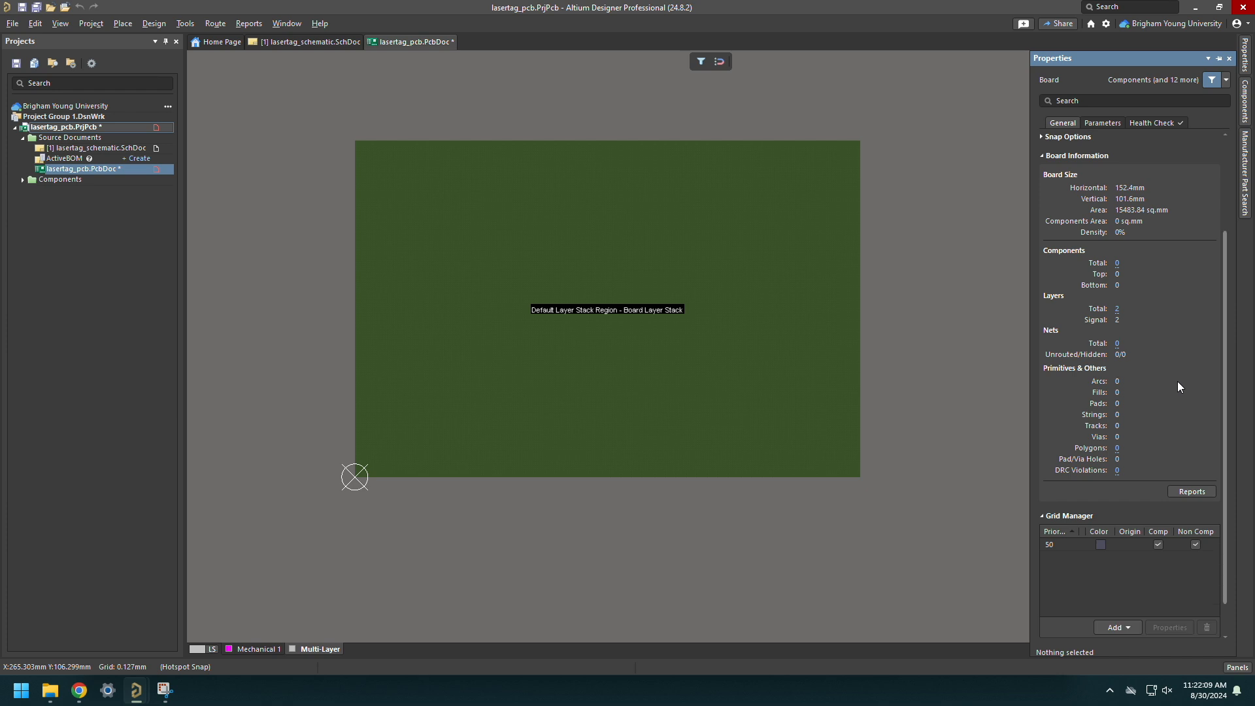
{"action": "left_click", "coordinate": [1054, 508]}
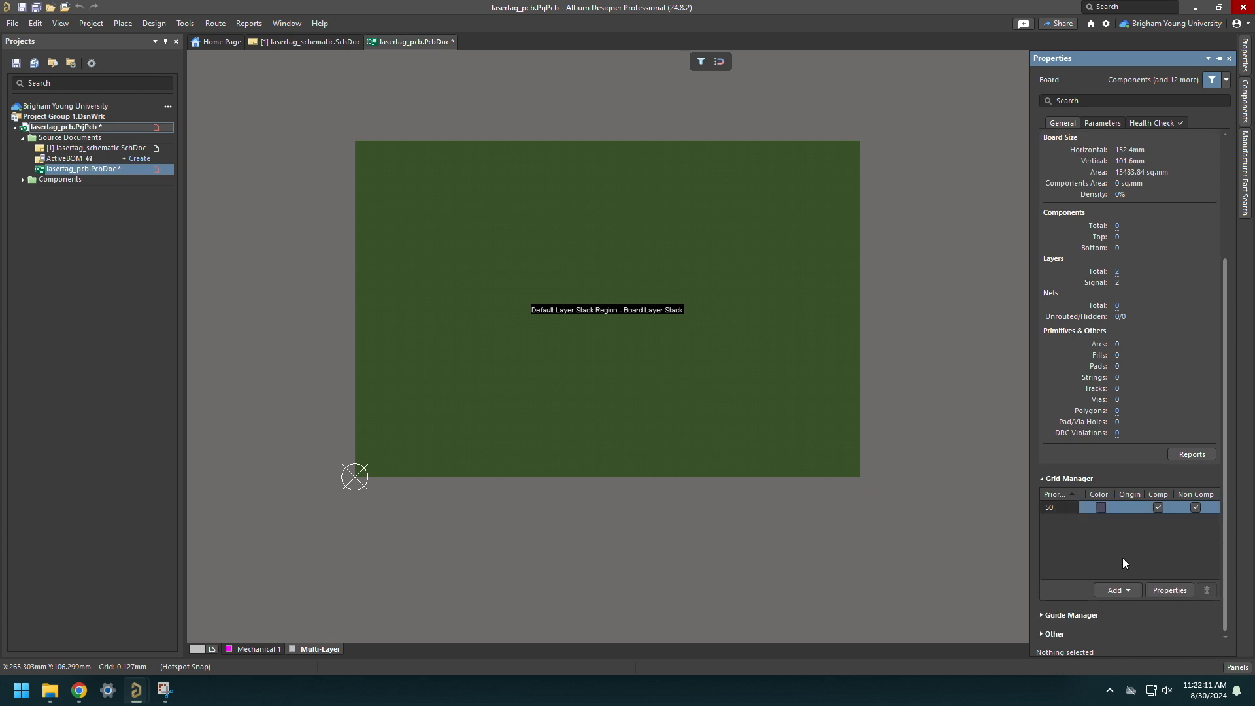
{"action": "left_click", "coordinate": [1164, 593]}
{"action": "type", "text": "1mm"}
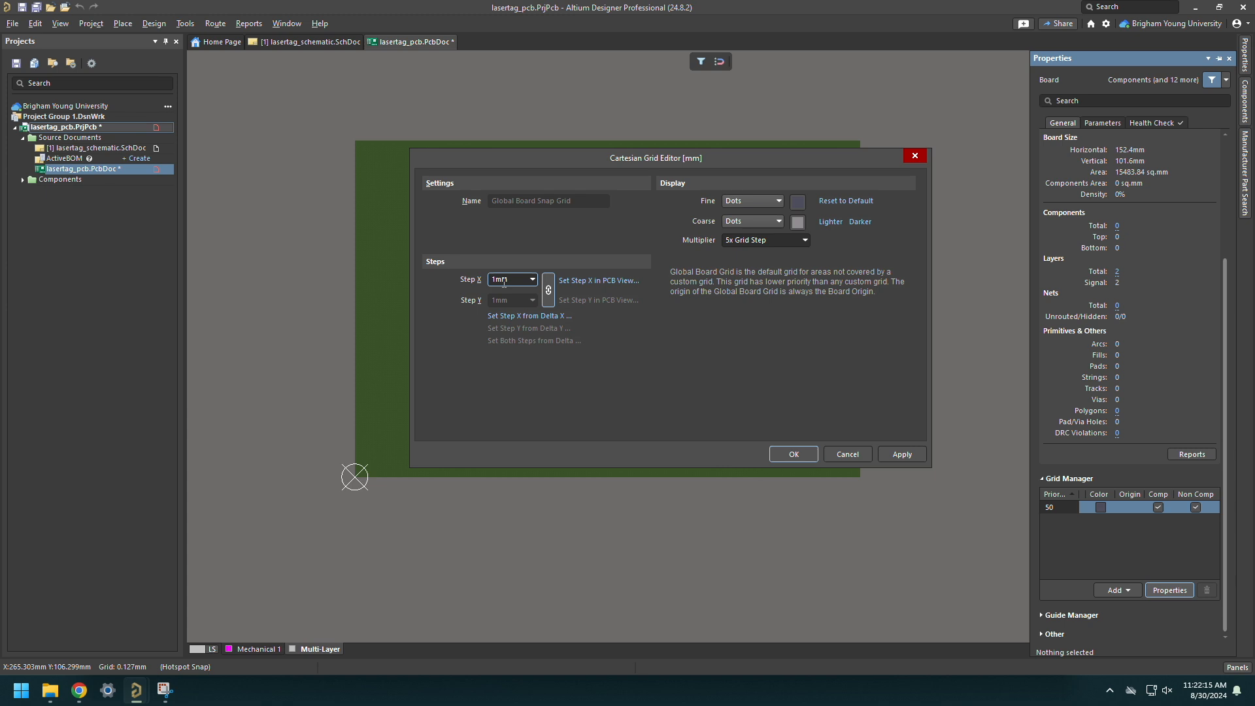
{"action": "key", "text": "Return"}
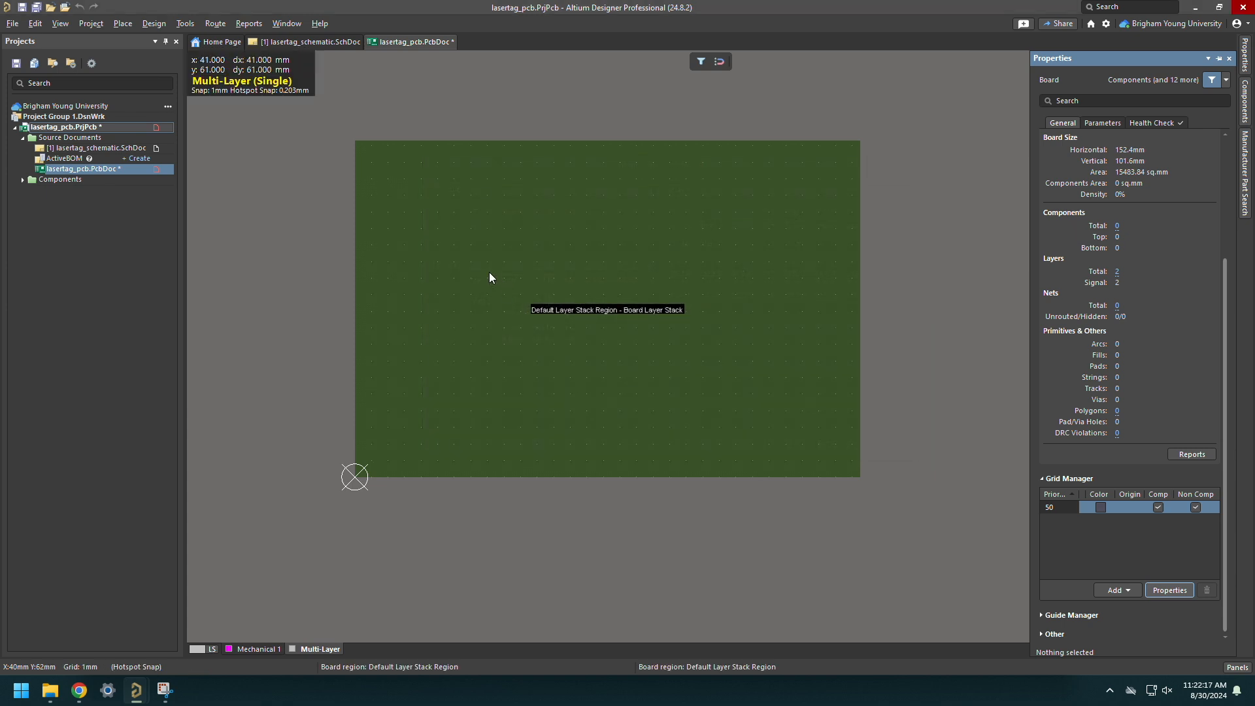
Edit the board shape, moving its upper edge to y = 32 mm and its right edge to x = 74 mm.
{"action": "left_click", "coordinate": [145, 26]}
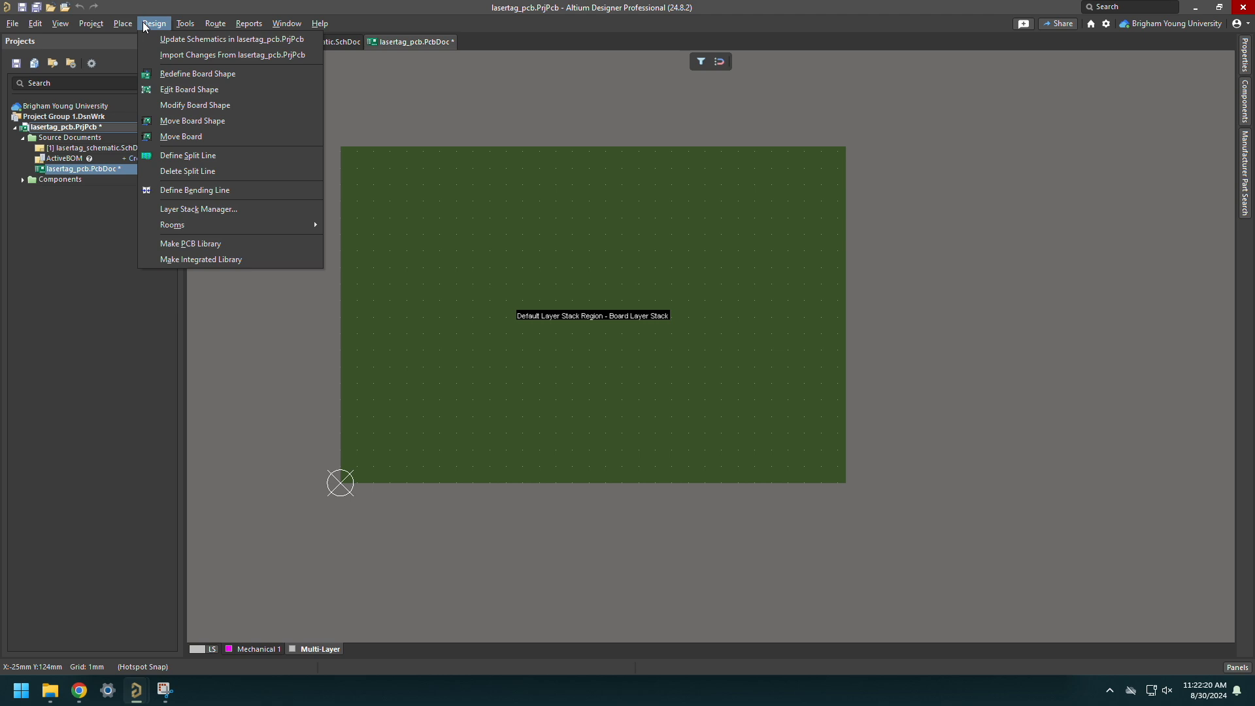
{"action": "left_click", "coordinate": [174, 90]}
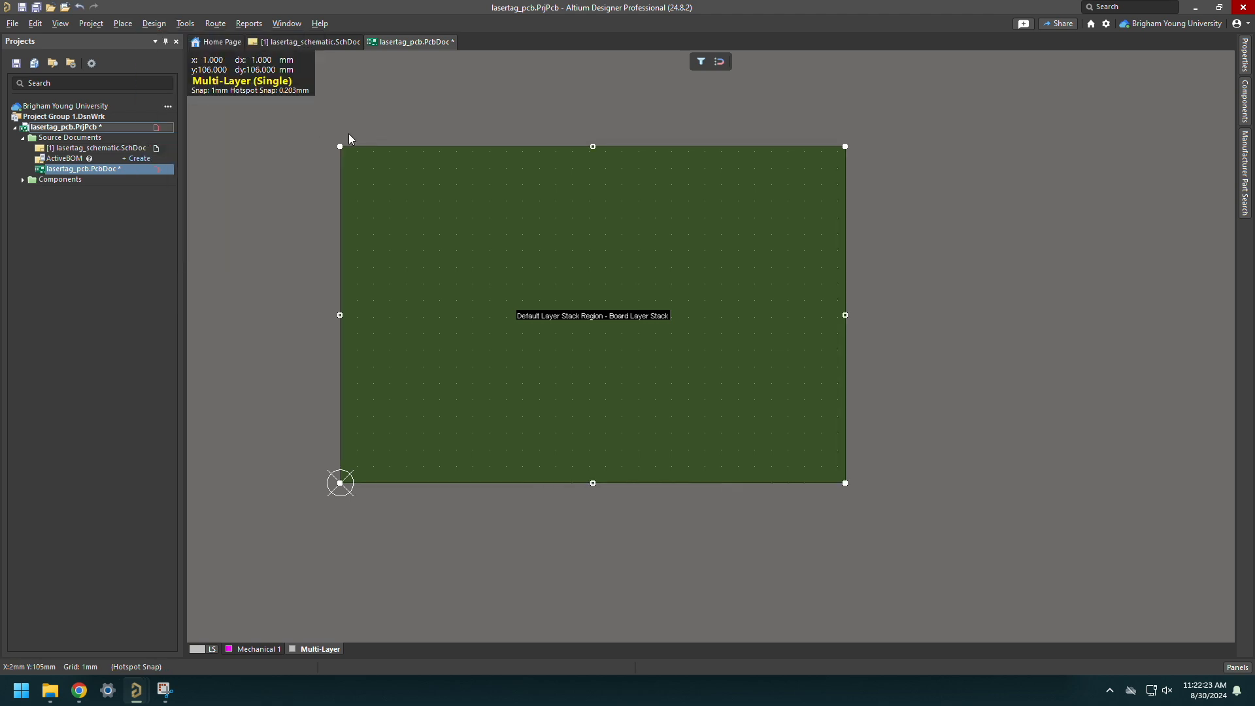
{"action": "left_click", "coordinate": [592, 146]}
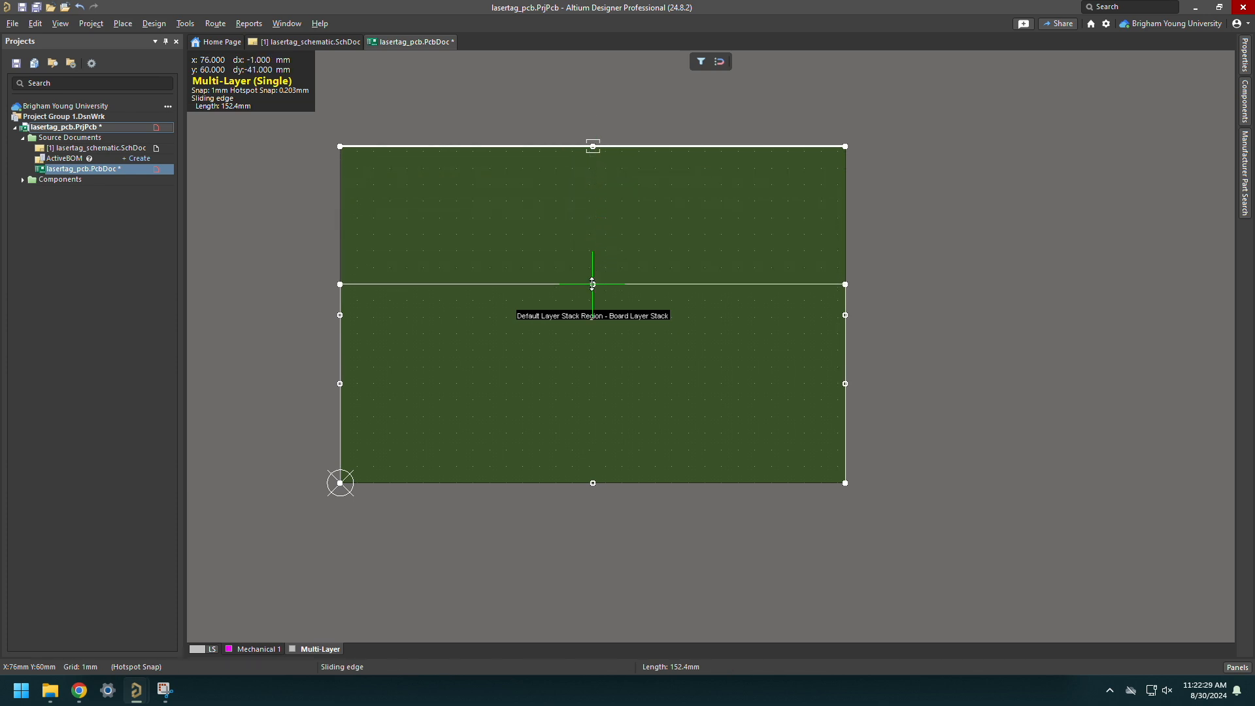
{"action": "left_click", "coordinate": [580, 377]}
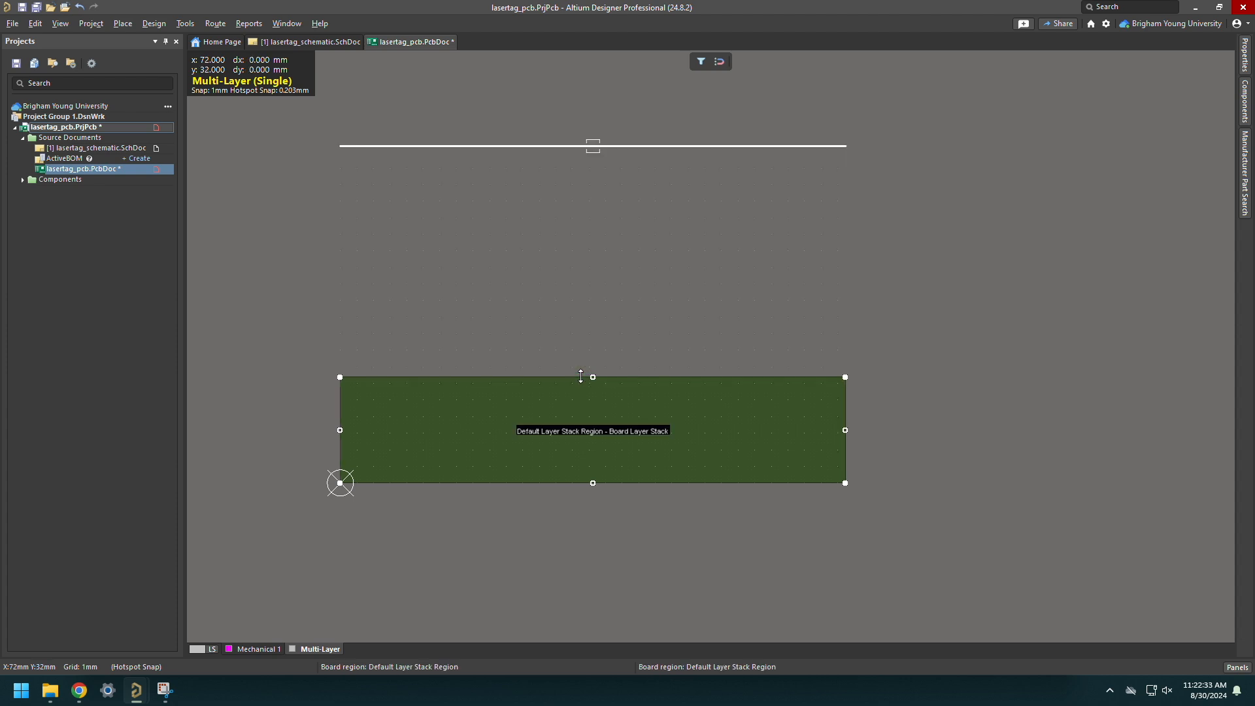
{"action": "scroll", "coordinate": [792, 482], "scroll_direction": "up", "scroll_amount": 1, "text": "ctrl"}
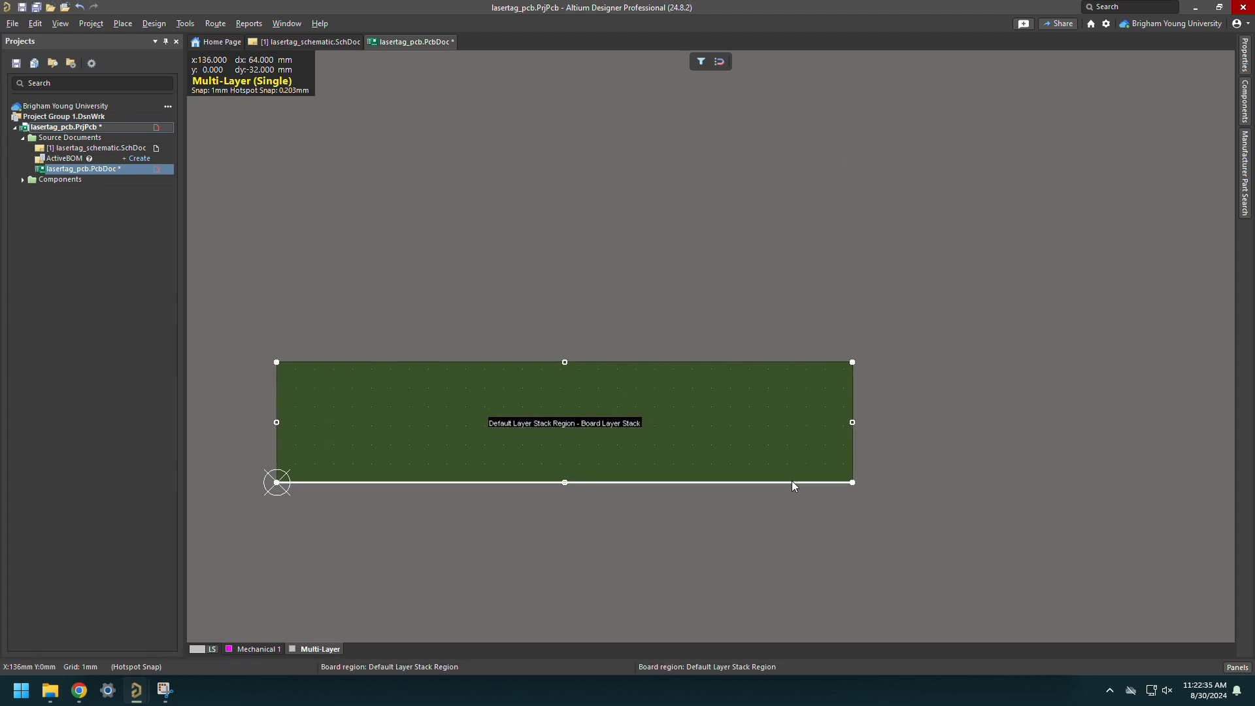
{"action": "left_click", "coordinate": [853, 424]}
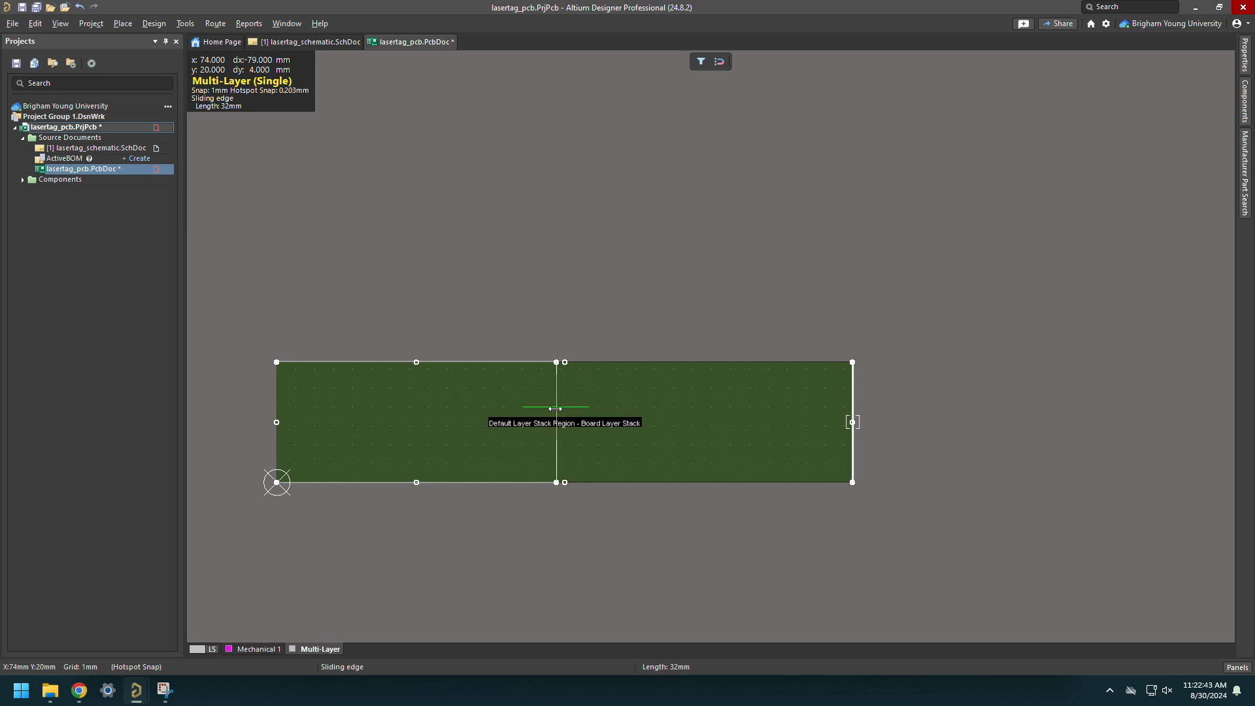
{"action": "left_click", "coordinate": [555, 409]}
{"action": "right_click_drag", "start_coordinate": [619, 397], "coordinate": [743, 354]}
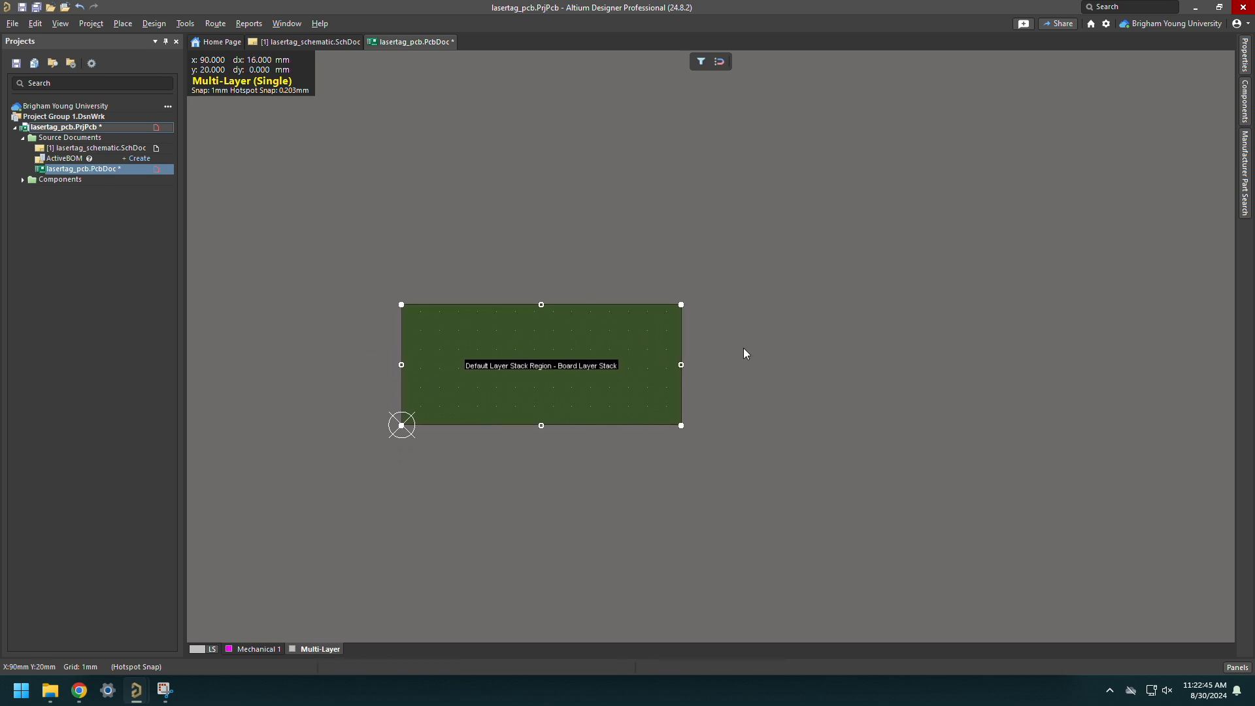
{"action": "scroll", "coordinate": [536, 465], "scroll_direction": "up", "scroll_amount": 3, "text": "ctrl"}
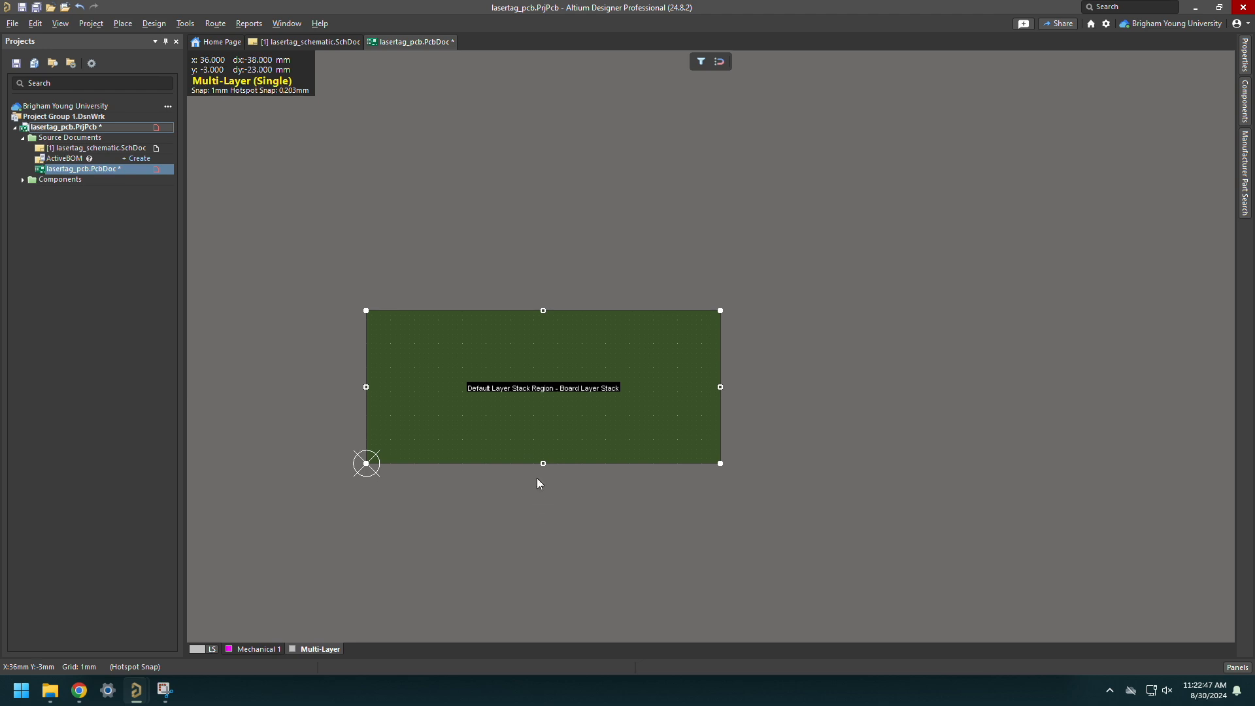
Switch to 2D layout and place two pads near the board's short edges at (2, 16) mm and (72, 16) mm.
{"action": "key", "text": "2"}
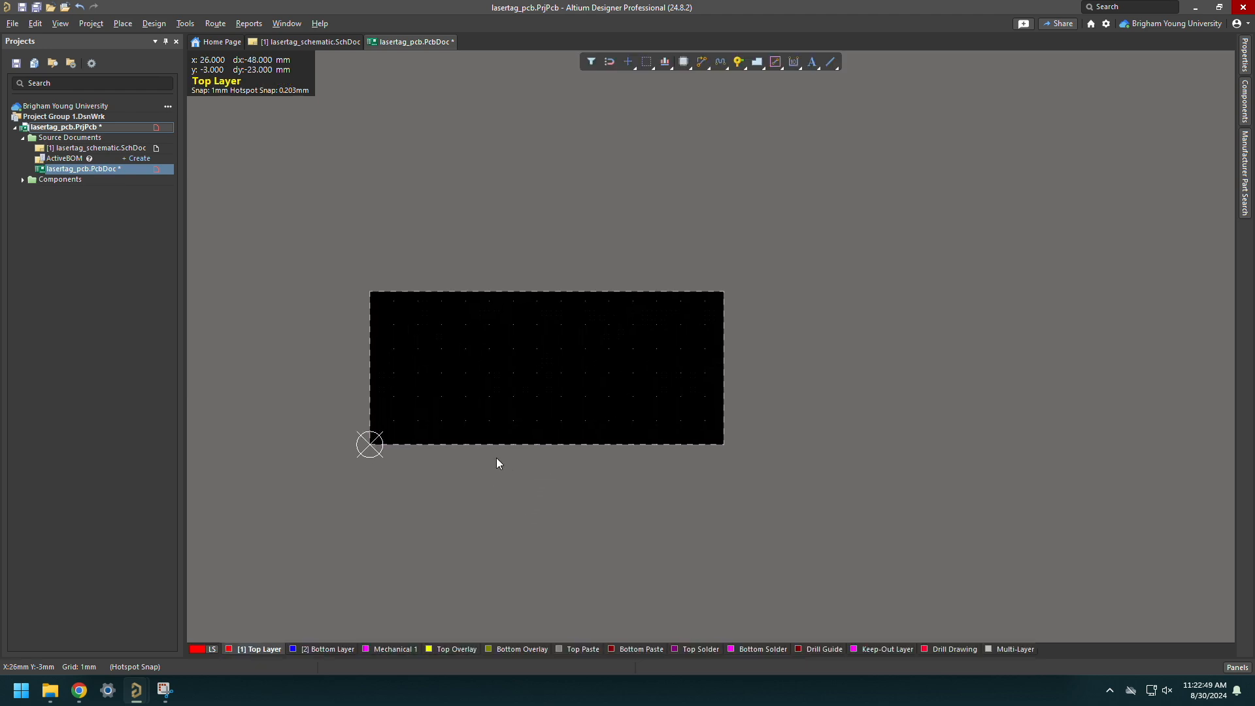
{"action": "scroll", "coordinate": [499, 457], "scroll_direction": "up", "scroll_amount": 5, "text": "ctrl"}
{"action": "right_click_drag", "start_coordinate": [482, 429], "coordinate": [510, 485]}
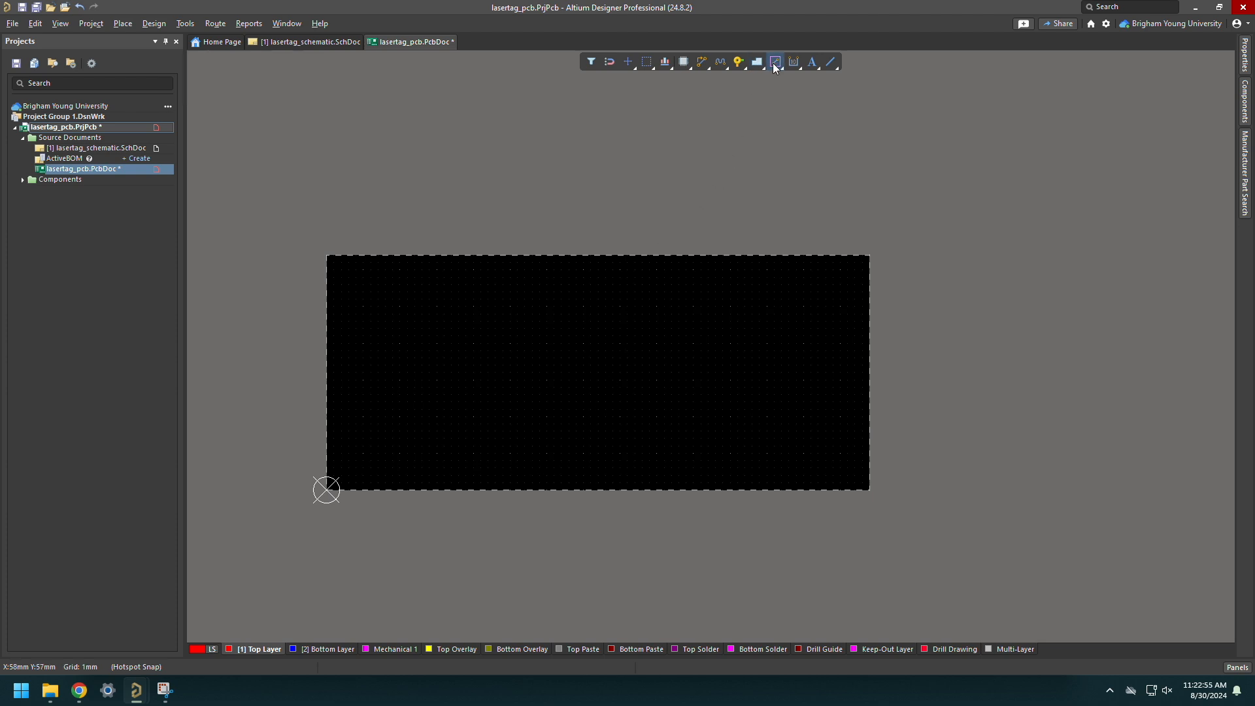
{"action": "right_click", "coordinate": [737, 64]}
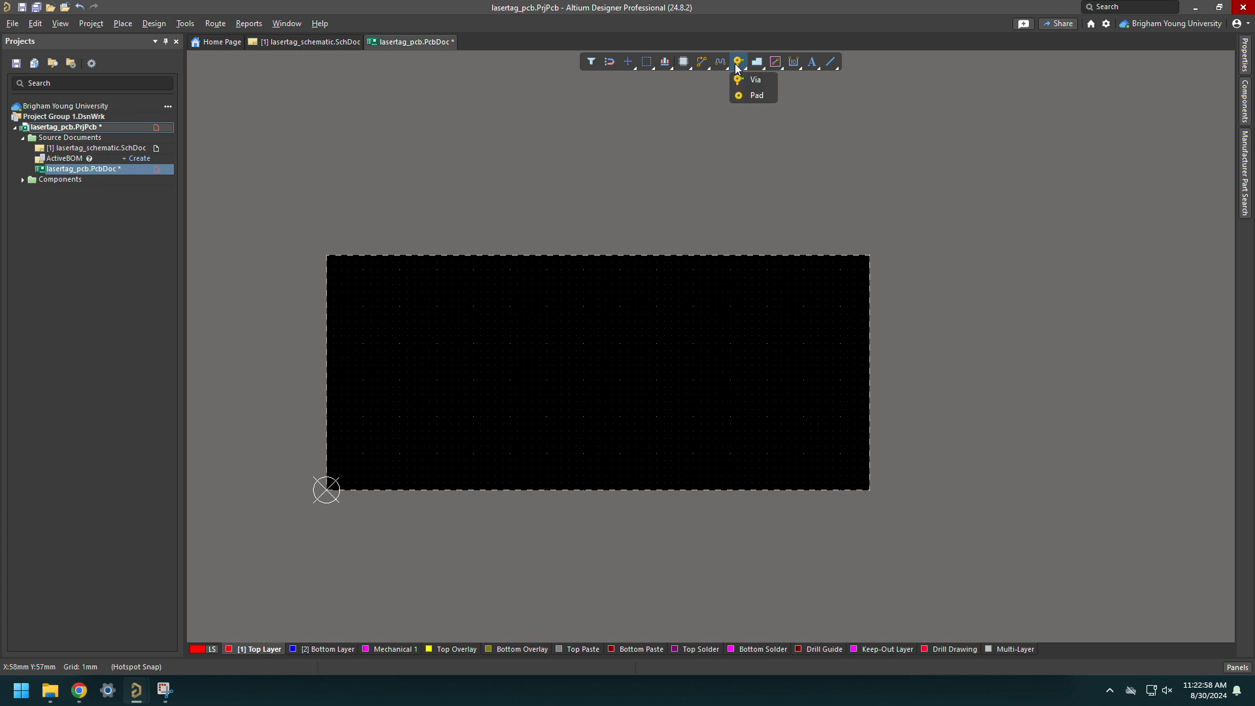
{"action": "left_click", "coordinate": [750, 97]}
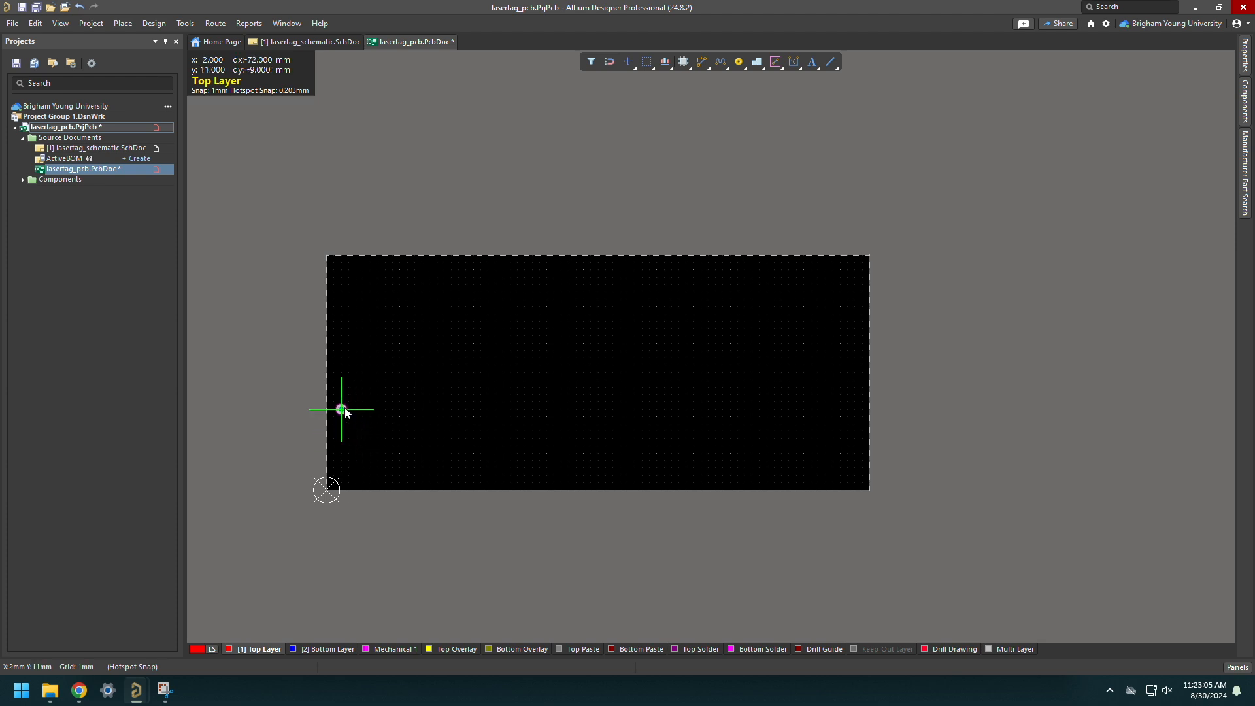
{"action": "left_click", "coordinate": [341, 372]}
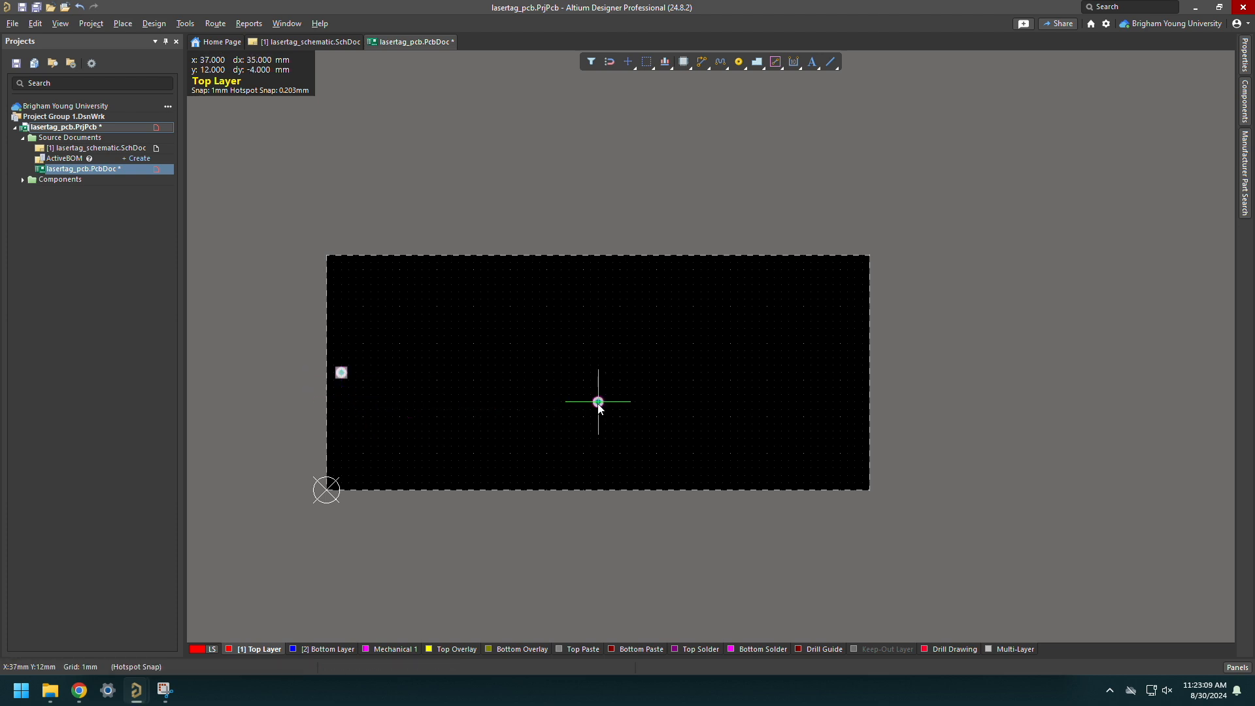
{"action": "left_click", "coordinate": [853, 370]}
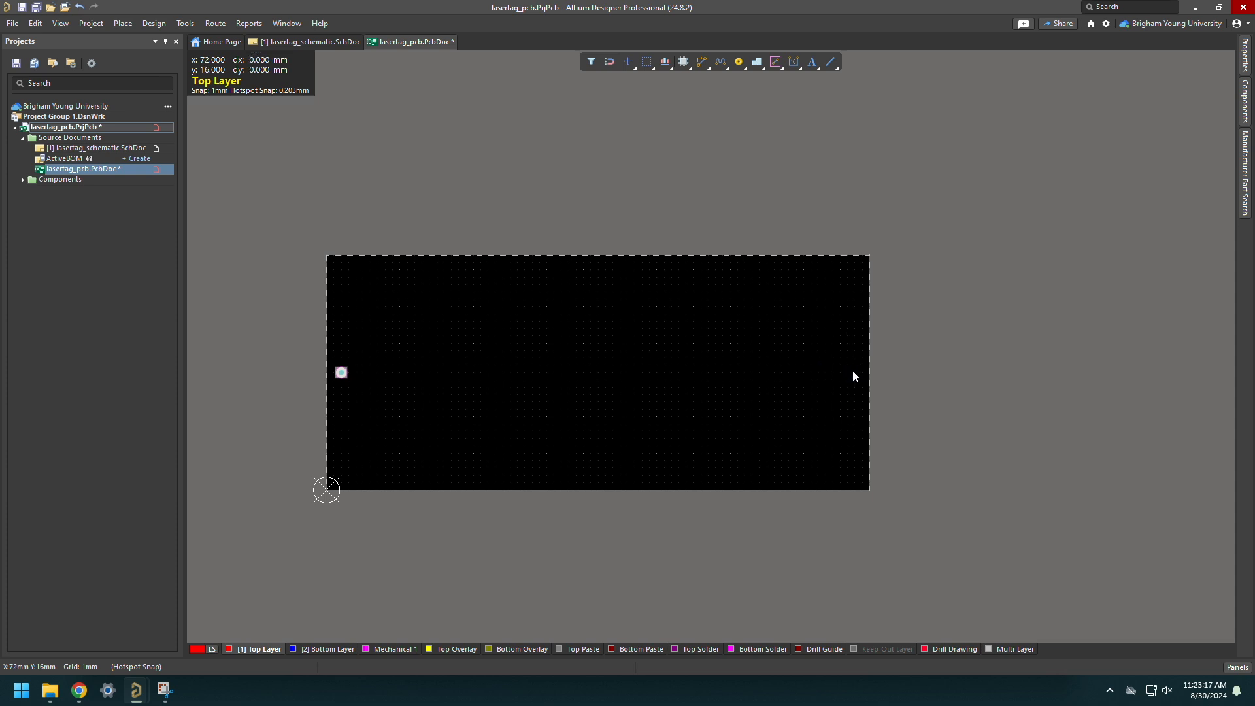
{"action": "key", "text": "Escape"}
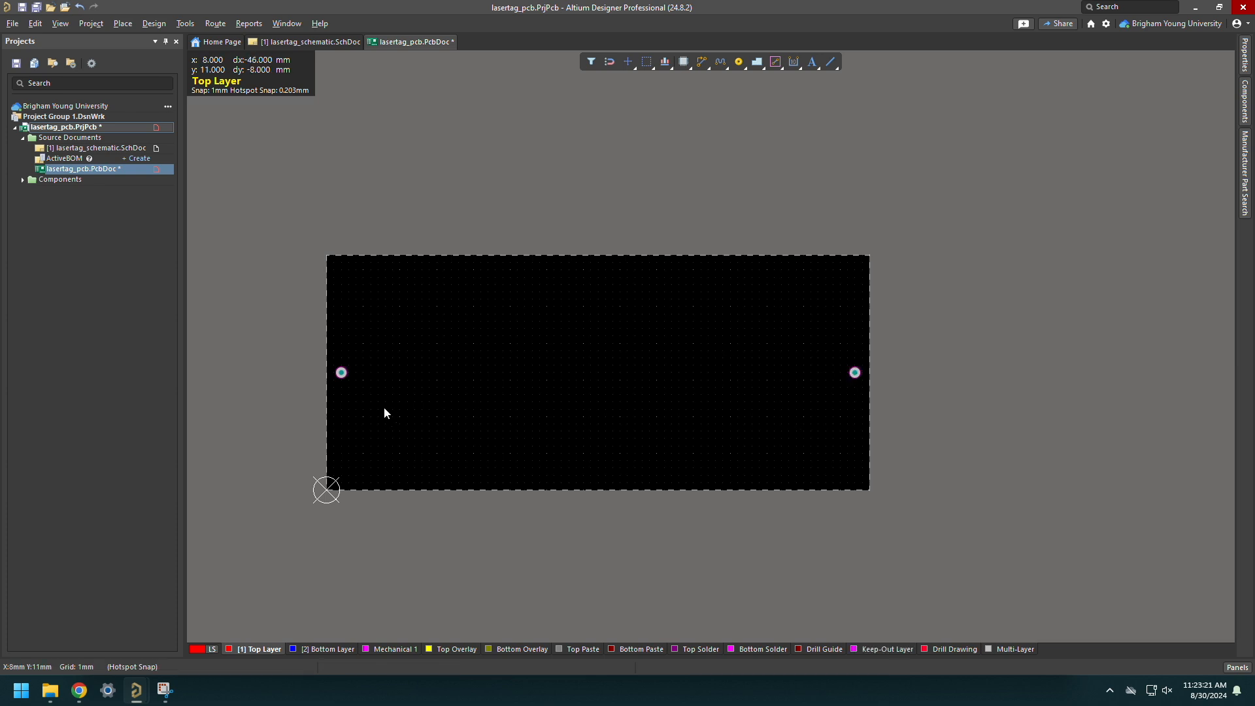
Set the left pad's copper X and Y sizes to 0 mm and its hole size to 2.3 mm.
{"action": "double_click", "coordinate": [341, 374]}
{"action": "scroll", "coordinate": [1141, 272], "scroll_direction": "down", "scroll_amount": 5}
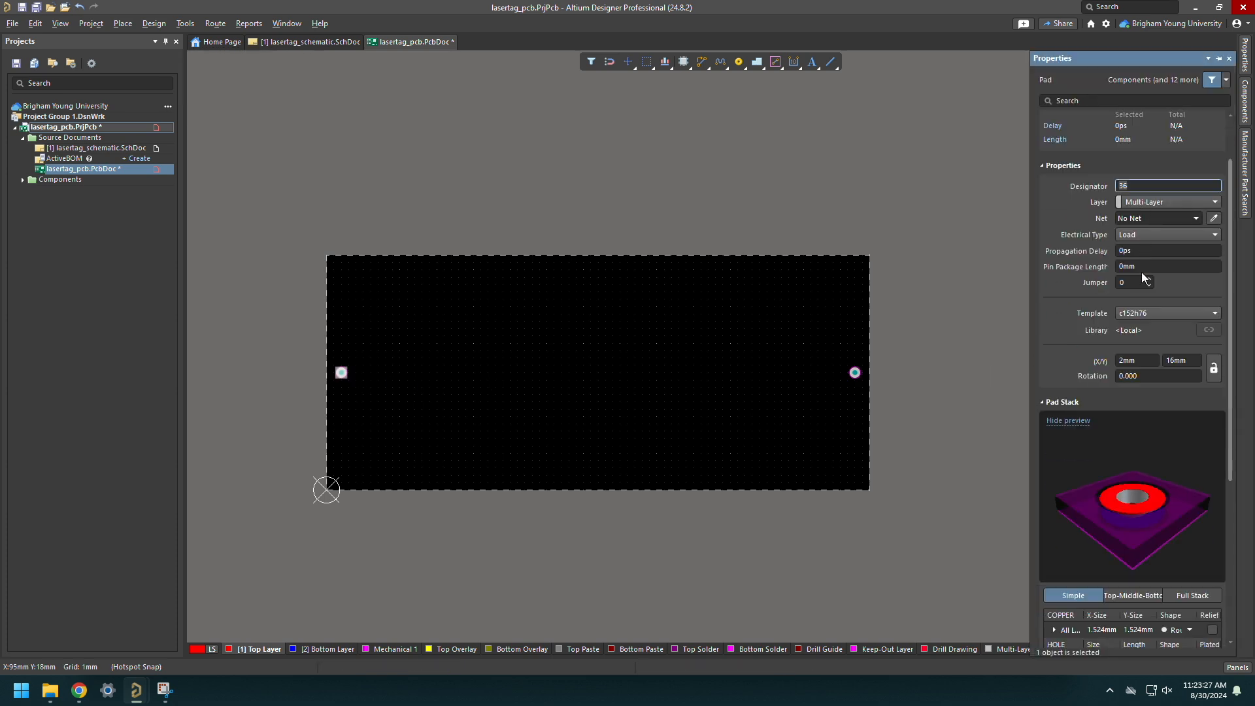
{"action": "scroll", "coordinate": [1141, 277], "scroll_direction": "down", "scroll_amount": 3}
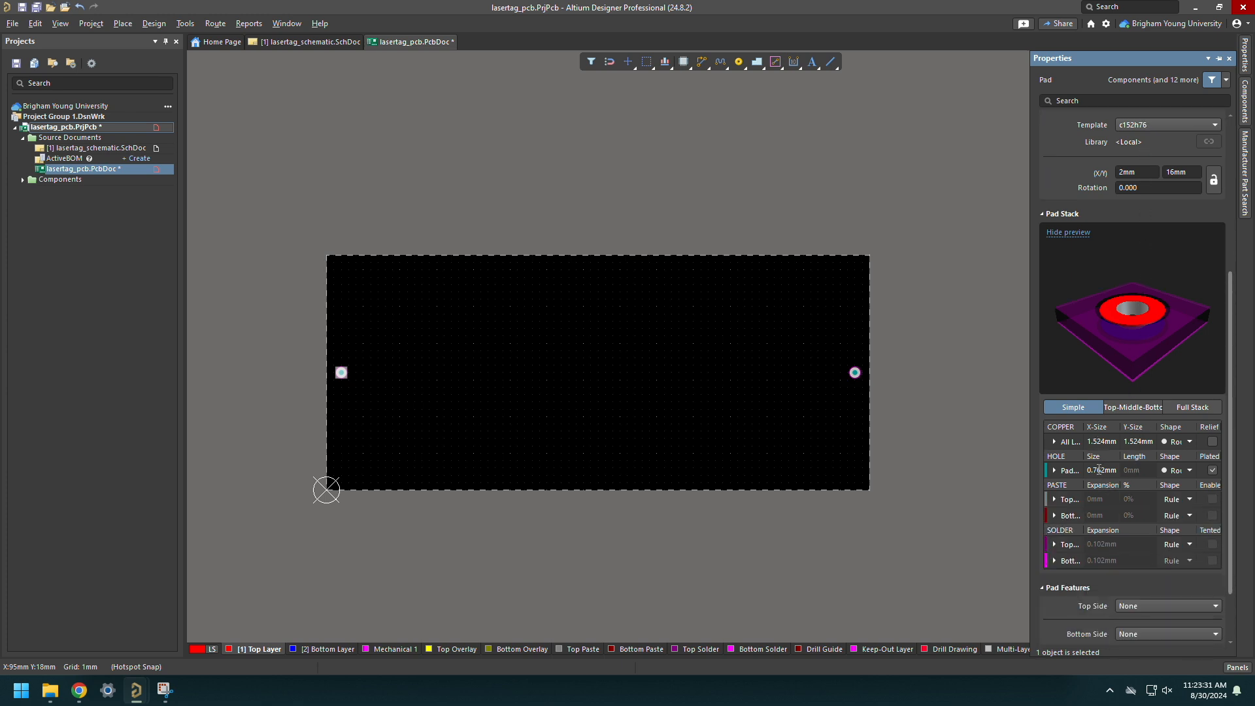
{"action": "left_click", "coordinate": [1102, 441]}
{"action": "type", "text": "0"}
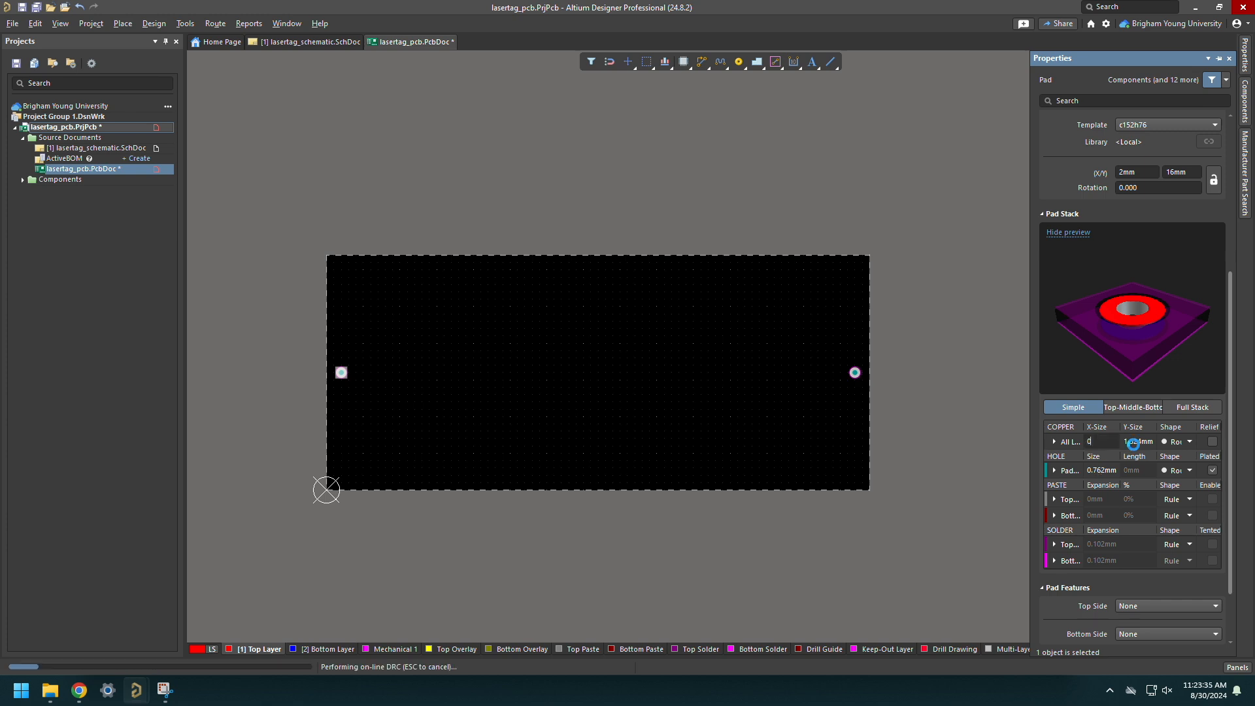
{"action": "left_click", "coordinate": [1136, 448]}
{"action": "type", "text": "0"}
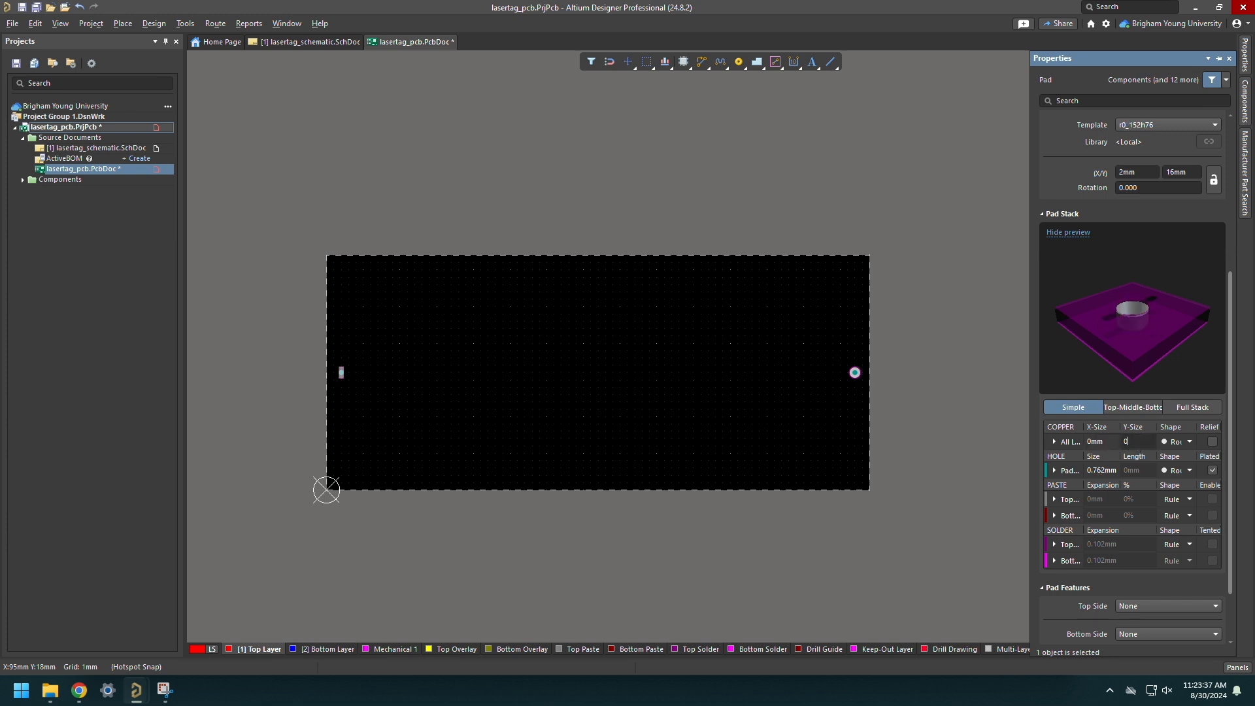
{"action": "left_click", "coordinate": [1099, 472]}
{"action": "type", "text": "2.3mm"}
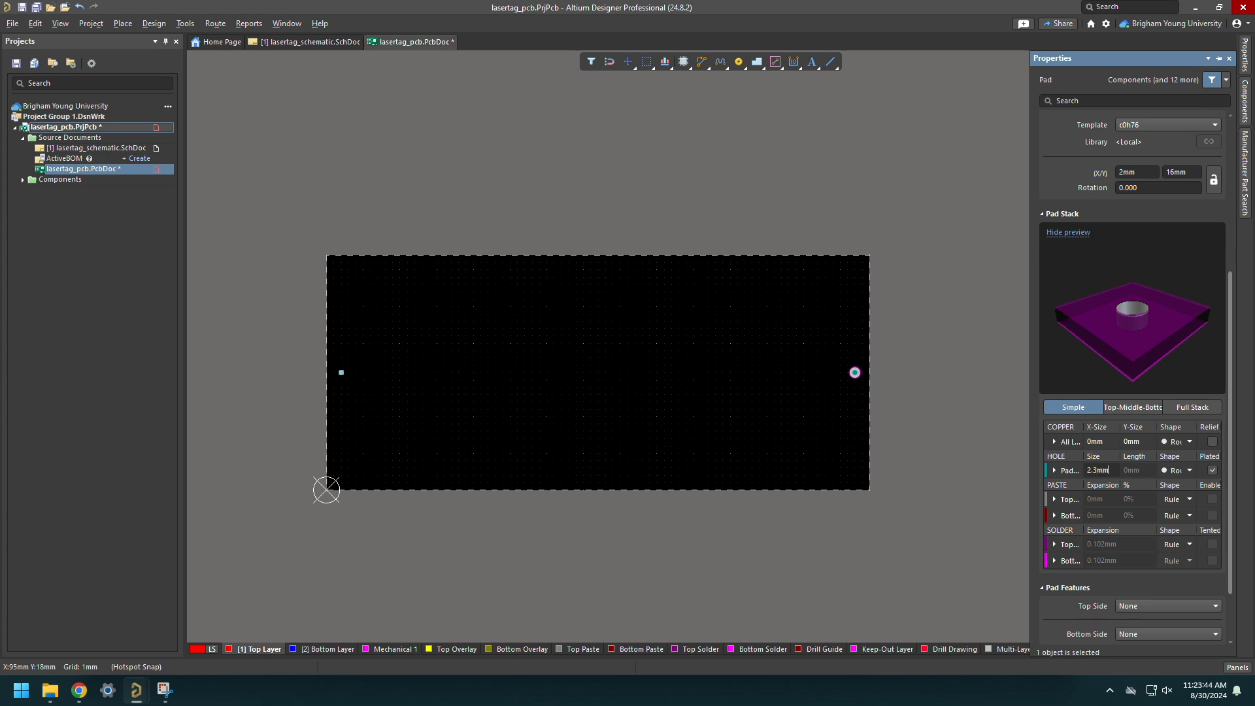
{"action": "key", "text": "Return"}
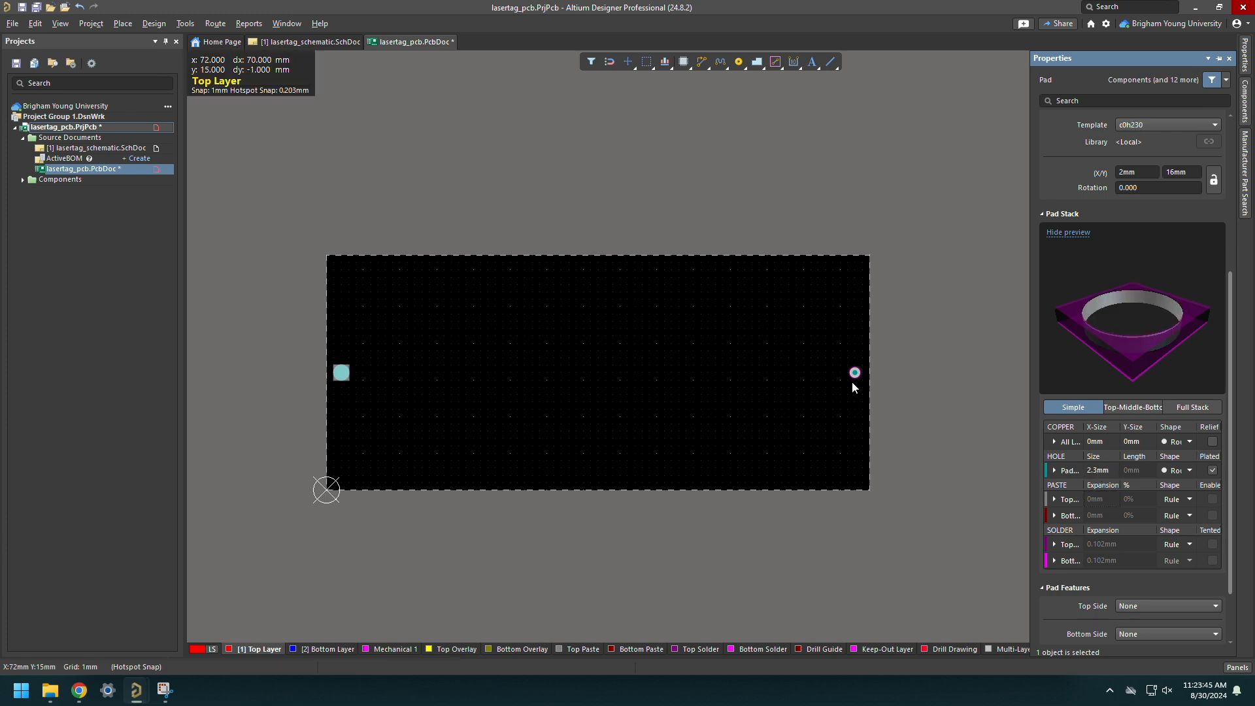
Lock the left pad's position and set the right pad's copper X and Y sizes to 0 mm.
{"action": "left_click", "coordinate": [1213, 183]}
{"action": "left_click", "coordinate": [855, 373]}
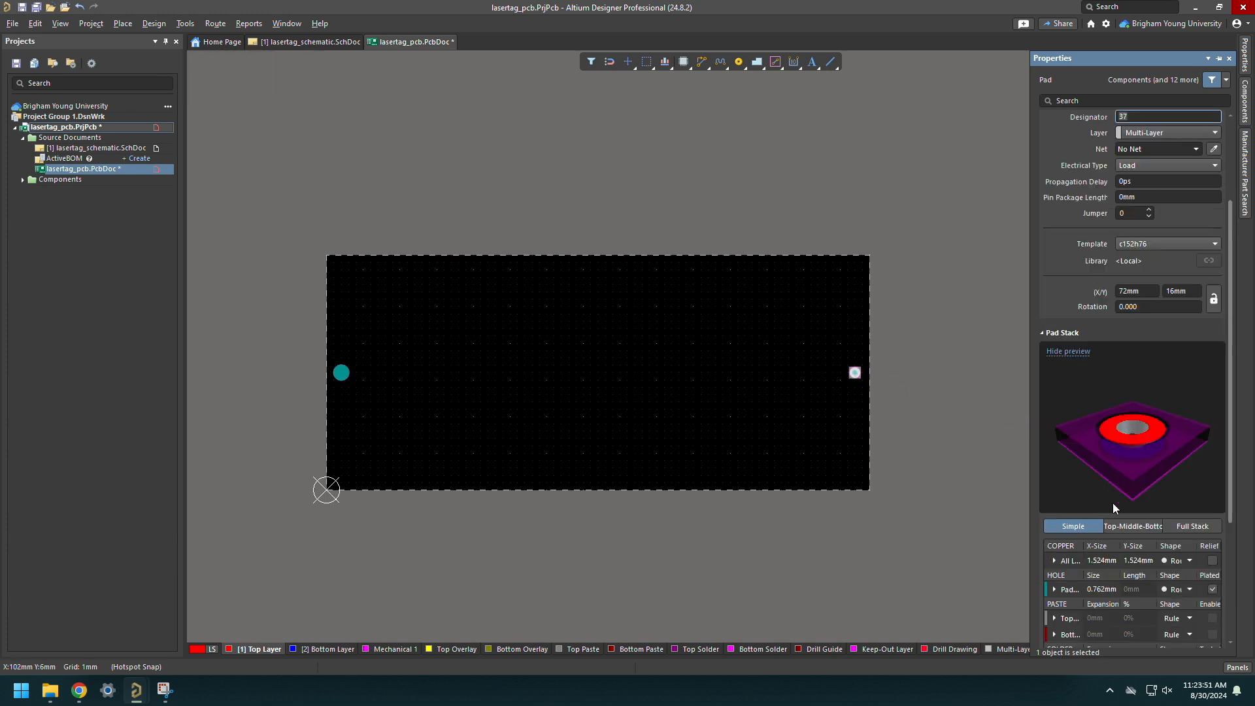
{"action": "left_click", "coordinate": [1094, 560]}
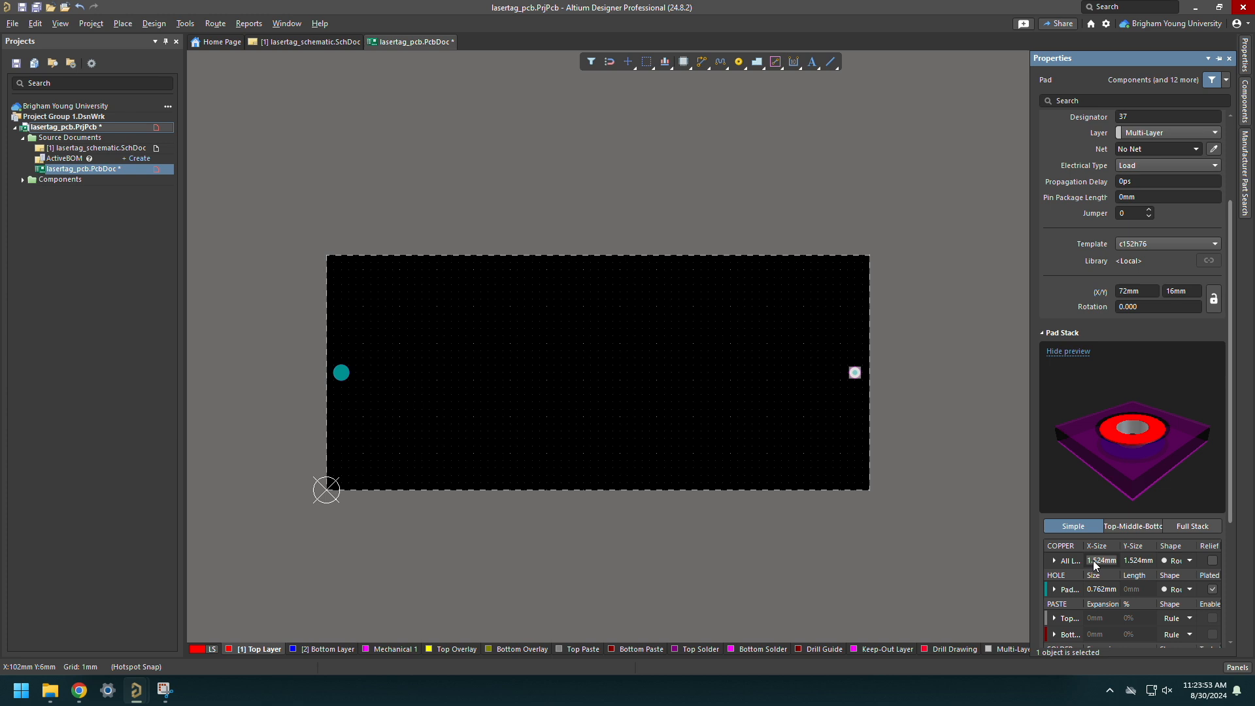
{"action": "type", "text": "0"}
{"action": "left_click", "coordinate": [1127, 560]}
{"action": "type", "text": "0"}
{"action": "double_click", "coordinate": [1126, 558]}
{"action": "type", "text": "0"}
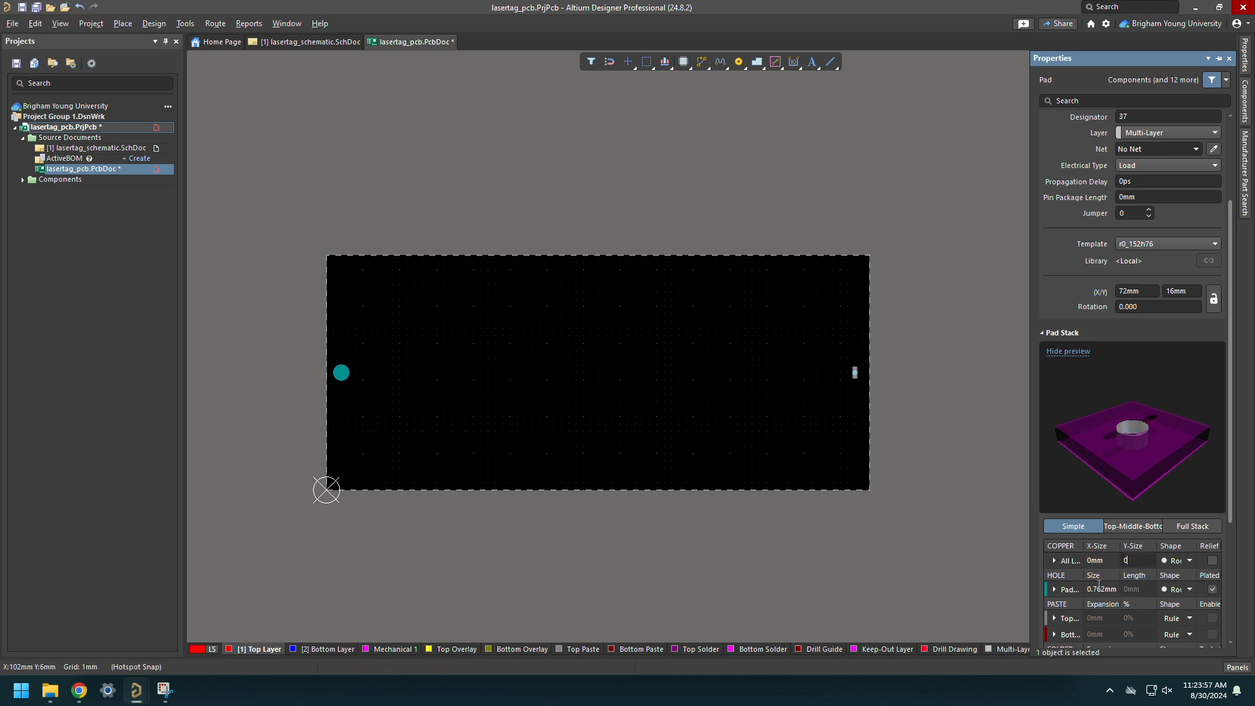
Set the right pad's hole size to 2.3 mm and lock its position.
{"action": "double_click", "coordinate": [1093, 588]}
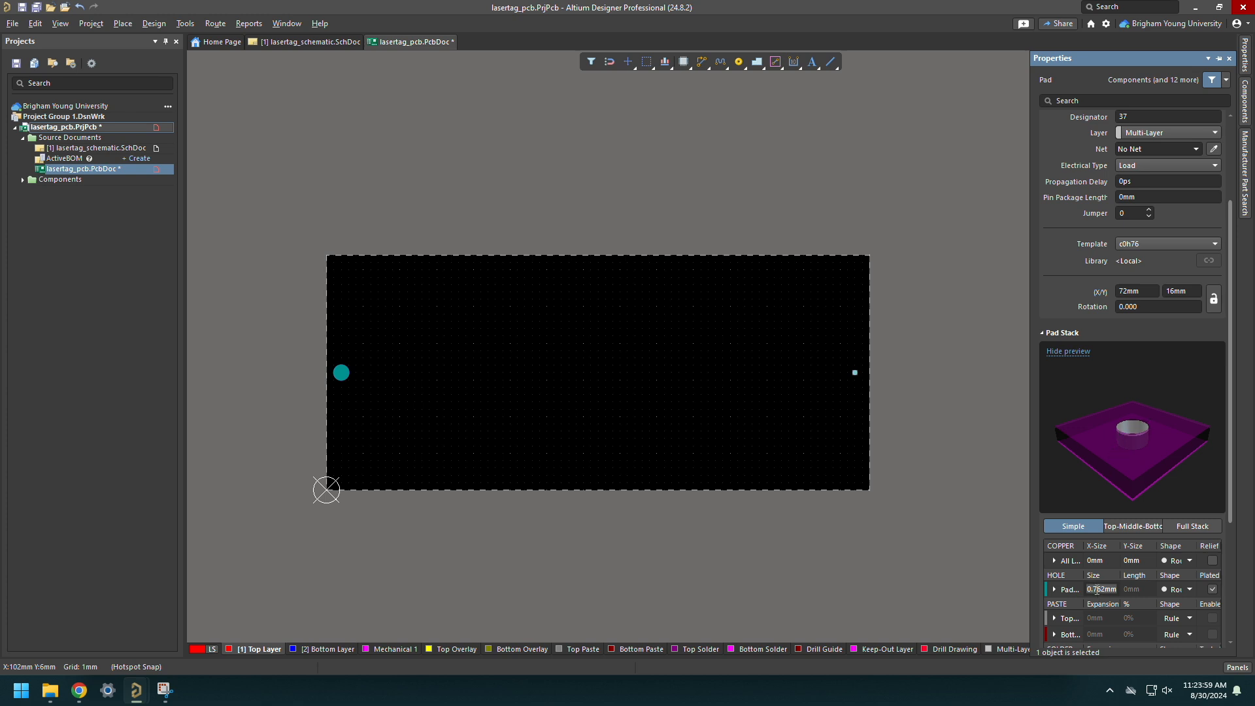
{"action": "type", "text": "2.3mm"}
{"action": "key", "text": "Return"}
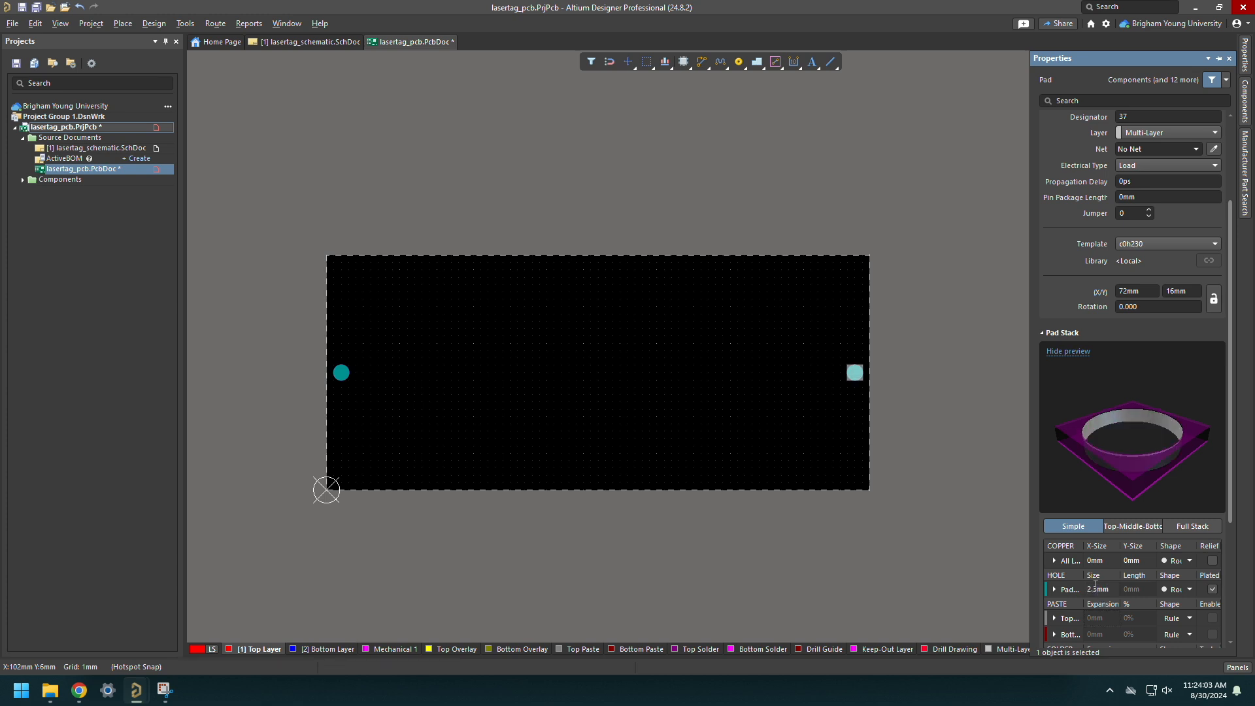
{"action": "left_click", "coordinate": [1214, 297]}
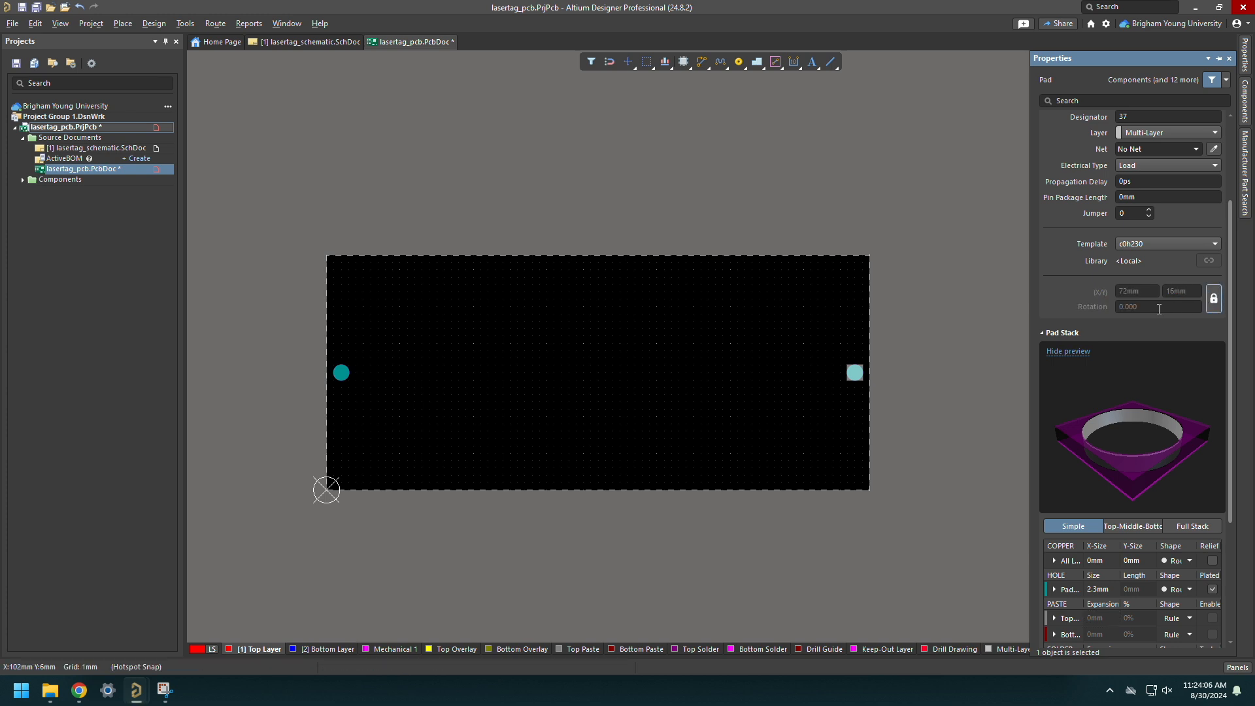
{"action": "left_click", "coordinate": [904, 311]}
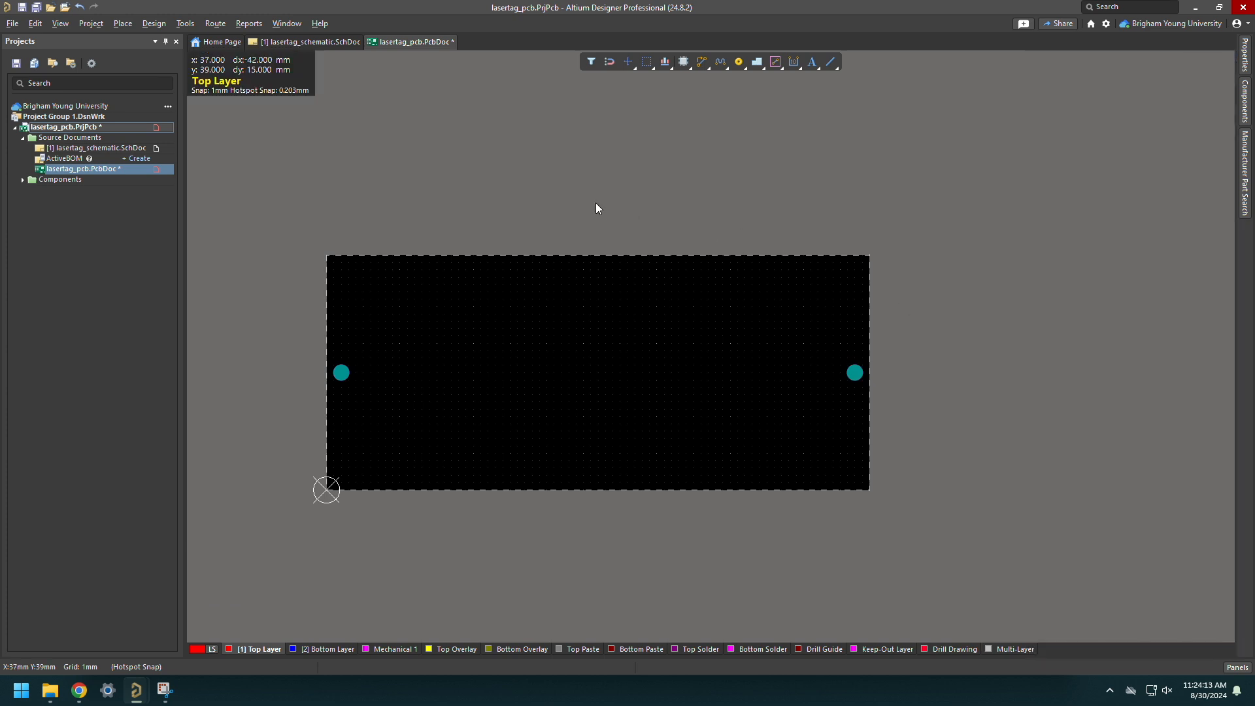
Draw a square of tracks about 3 mm wide on the Top Layer in the board's upper-left corner.
{"action": "left_click", "coordinate": [777, 66]}
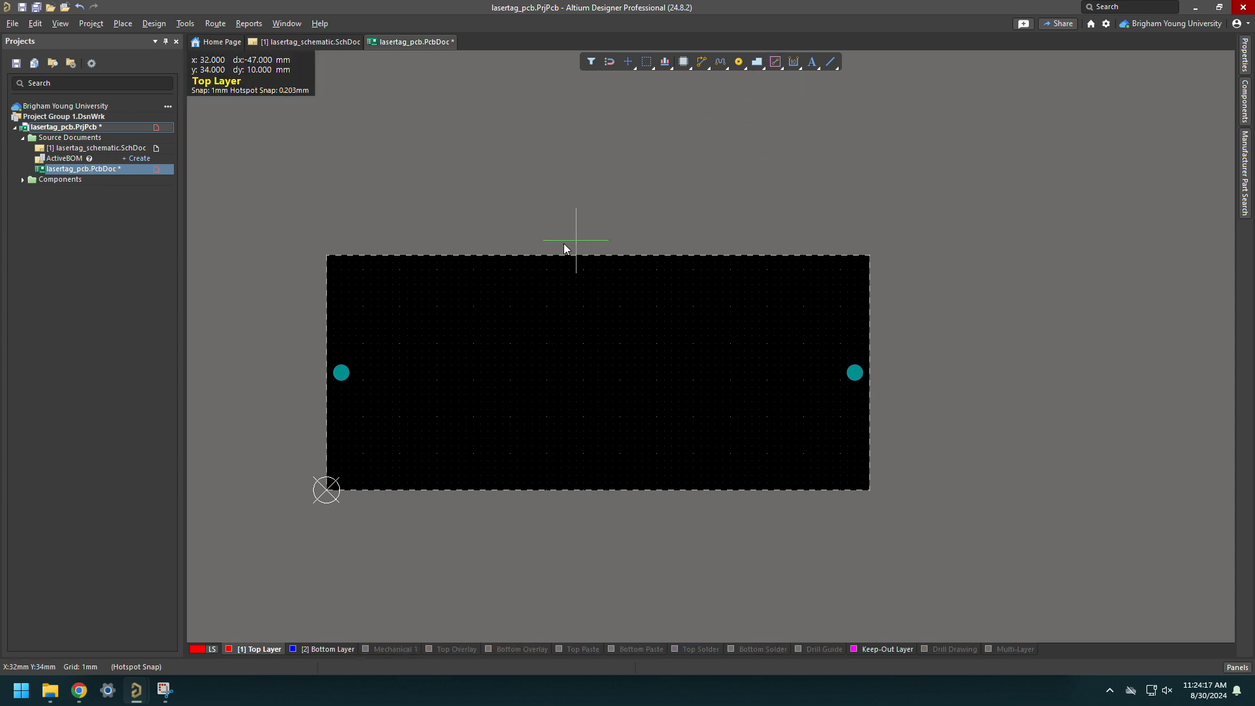
{"action": "left_click", "coordinate": [326, 255]}
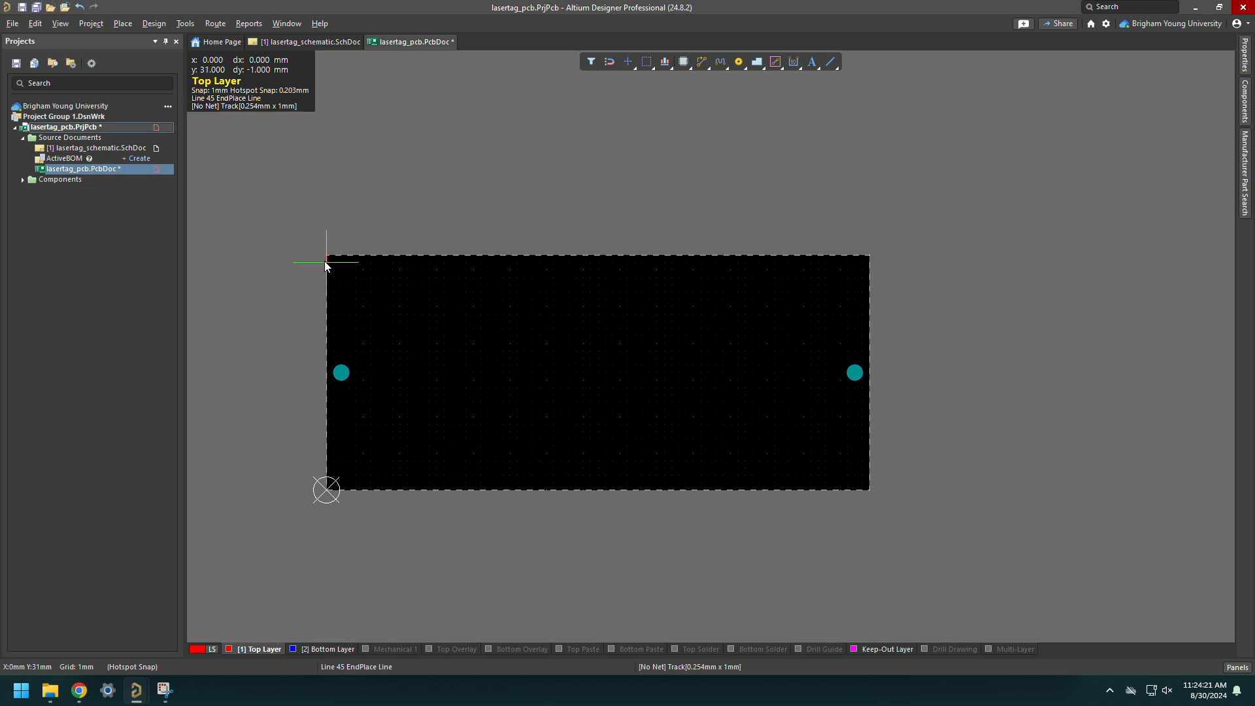
{"action": "left_click", "coordinate": [326, 278]}
{"action": "right_click", "coordinate": [326, 278]}
{"action": "left_click", "coordinate": [348, 277]}
{"action": "left_click", "coordinate": [347, 277]}
{"action": "right_click", "coordinate": [347, 273]}
{"action": "left_click", "coordinate": [349, 256]}
{"action": "left_click", "coordinate": [327, 256]}
{"action": "right_click", "coordinate": [326, 256]}
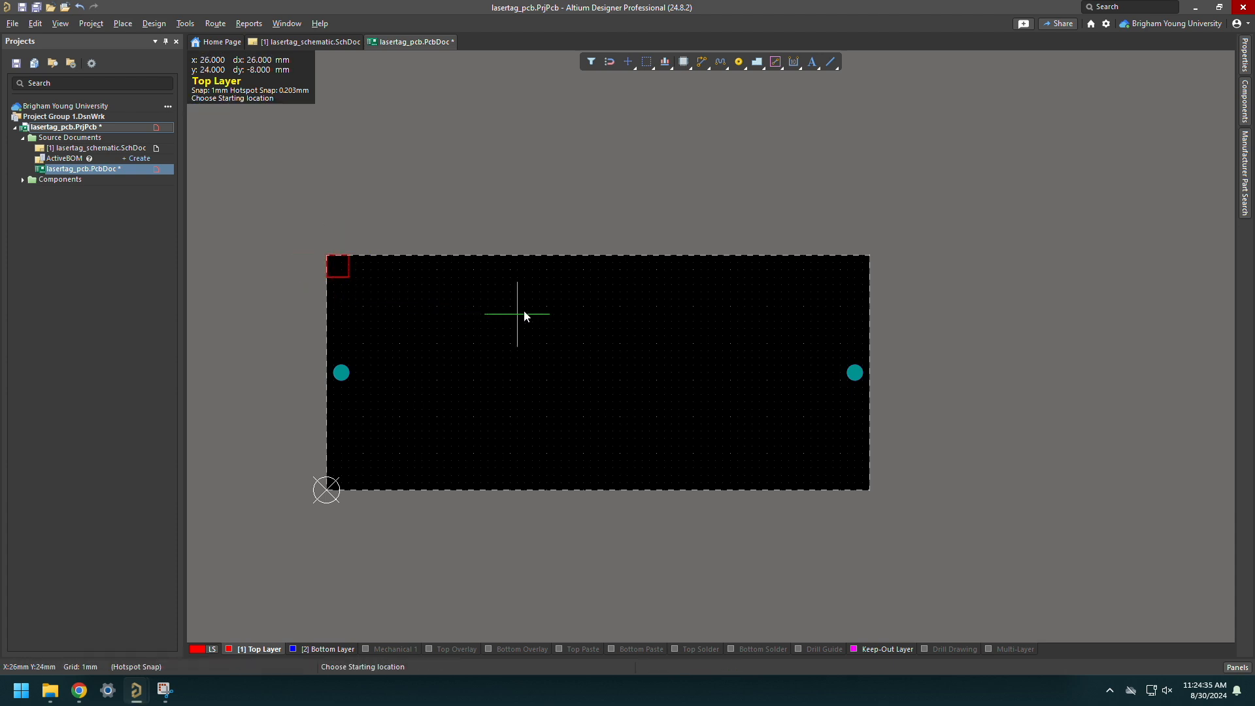
Draw matching track squares about 3 mm wide in the board's other three corners.
{"action": "left_click", "coordinate": [869, 256]}
{"action": "left_click", "coordinate": [848, 257]}
{"action": "right_click", "coordinate": [861, 392]}
{"action": "left_click", "coordinate": [855, 467]}
{"action": "left_click", "coordinate": [854, 490]}
{"action": "right_click", "coordinate": [855, 490]}
{"action": "left_click", "coordinate": [333, 468]}
{"action": "left_click", "coordinate": [326, 490]}
{"action": "right_click", "coordinate": [322, 490]}
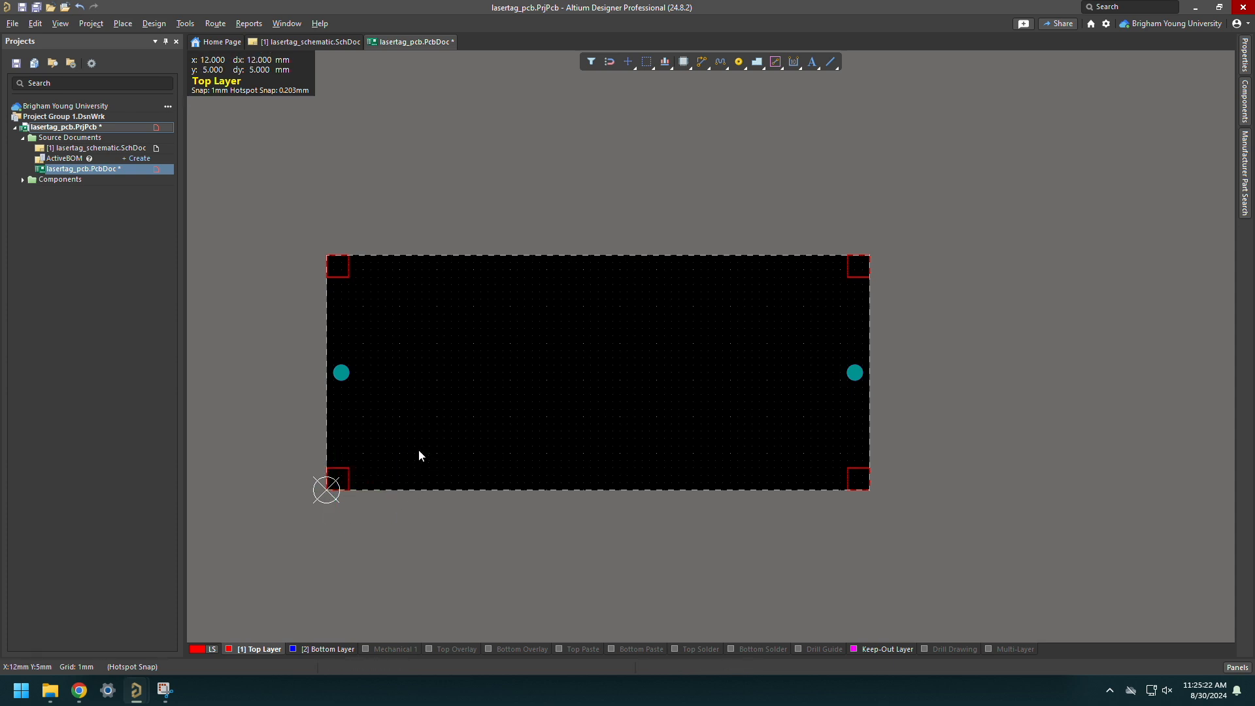
Draw a full-circle arc of 2 mm radius centred on the left mounting hole at (2, 16) mm.
{"action": "left_click", "coordinate": [775, 61]}
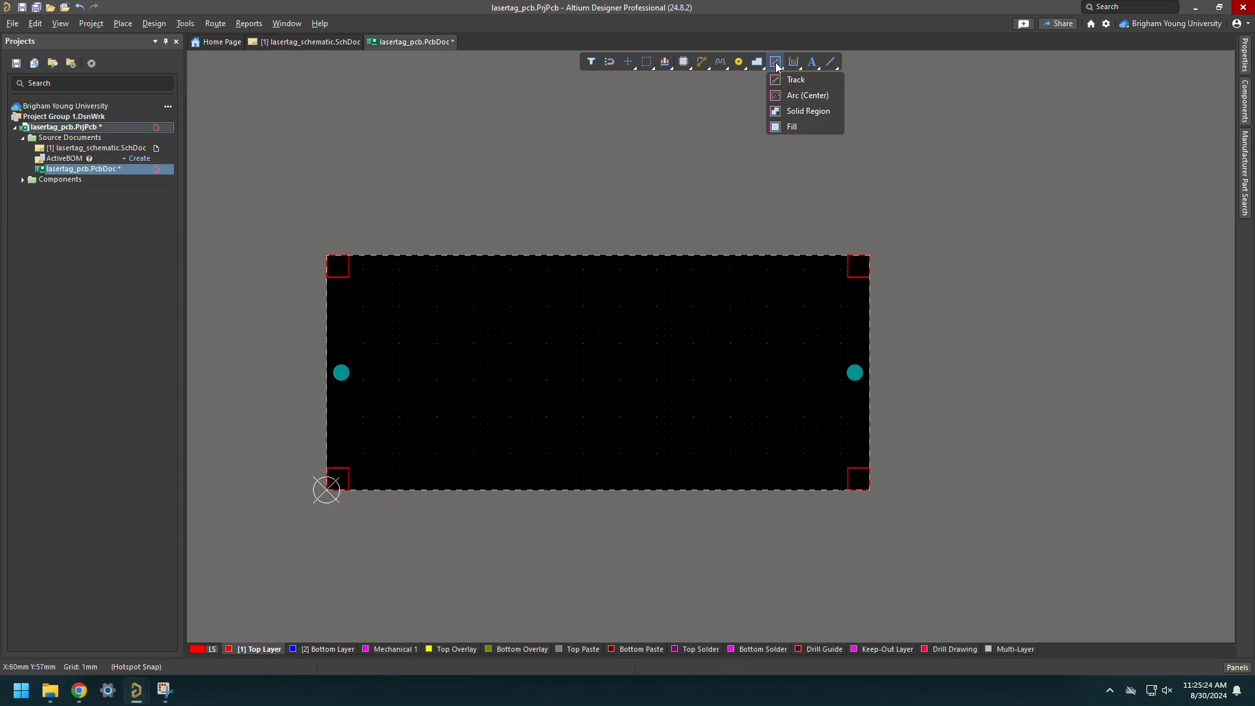
{"action": "left_click", "coordinate": [783, 95]}
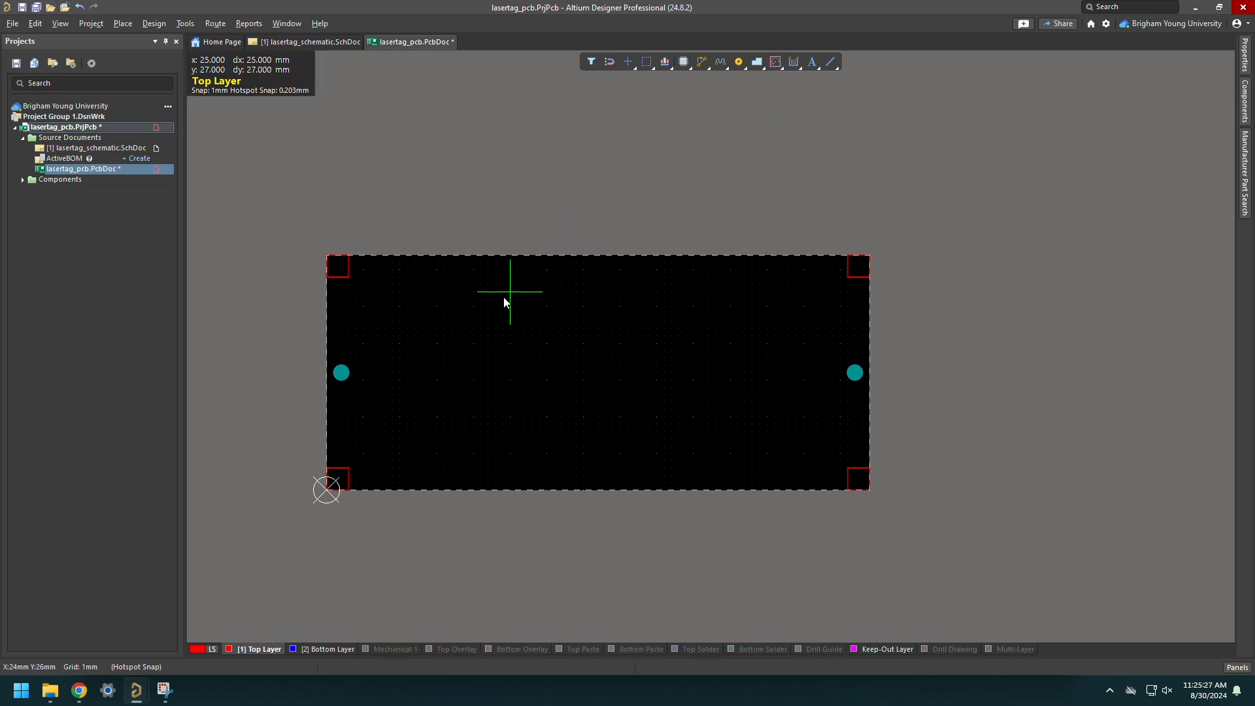
{"action": "left_click", "coordinate": [341, 373]}
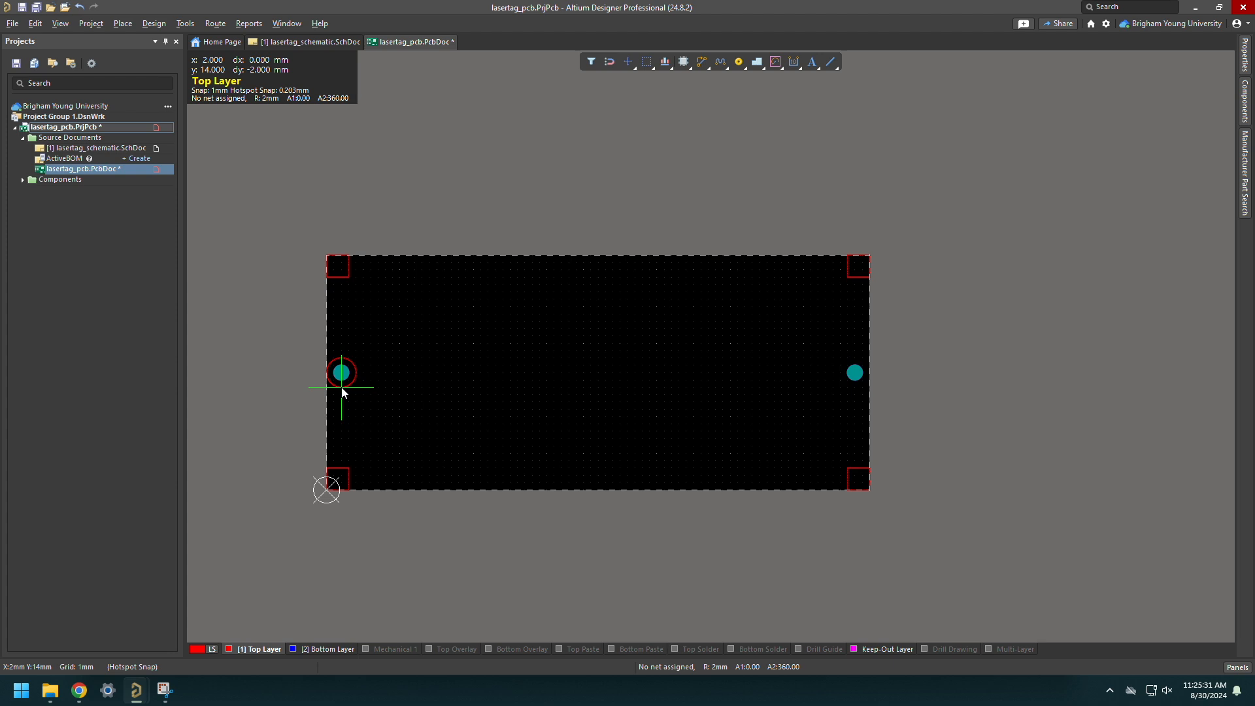
{"action": "left_click", "coordinate": [341, 387]}
{"action": "left_click", "coordinate": [341, 374]}
{"action": "left_click", "coordinate": [355, 372]}
{"action": "left_click", "coordinate": [355, 372]}
{"action": "right_click", "coordinate": [356, 372]}
{"action": "left_click", "coordinate": [356, 371]}
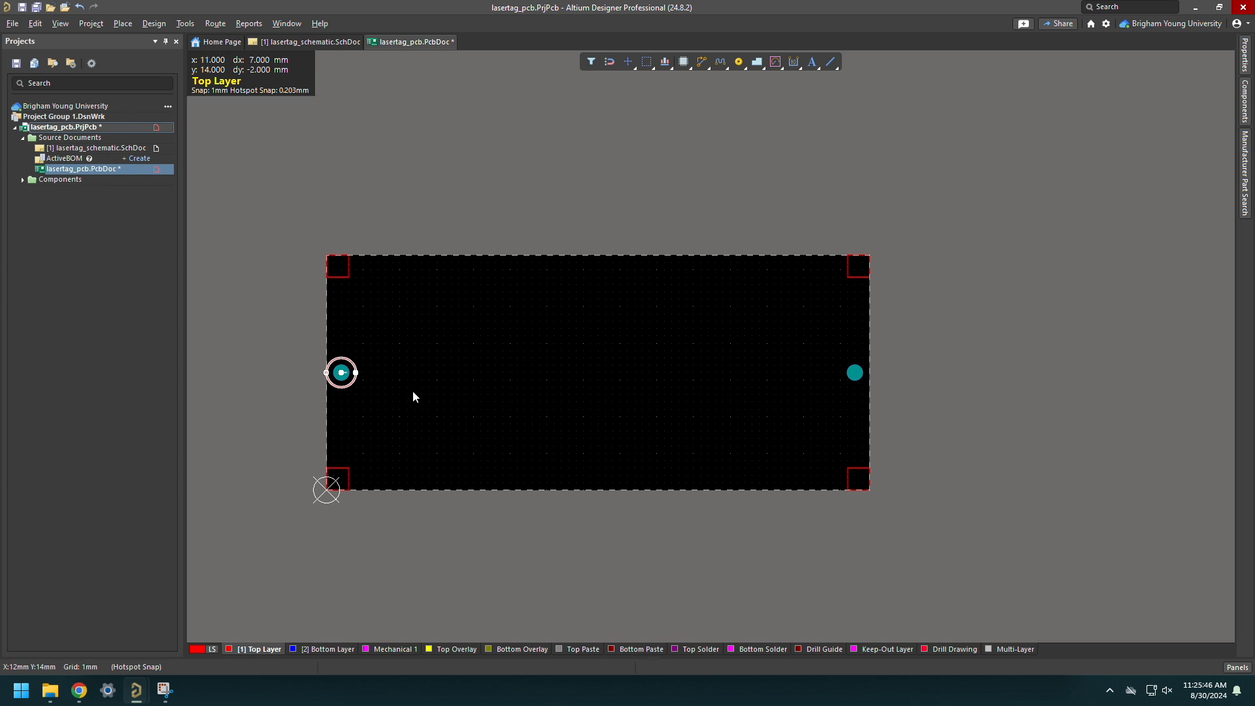
Draw a full-circle arc of 2 mm radius centred on the right mounting hole and save the board document.
{"action": "left_click", "coordinate": [757, 64]}
{"action": "left_click", "coordinate": [775, 62]}
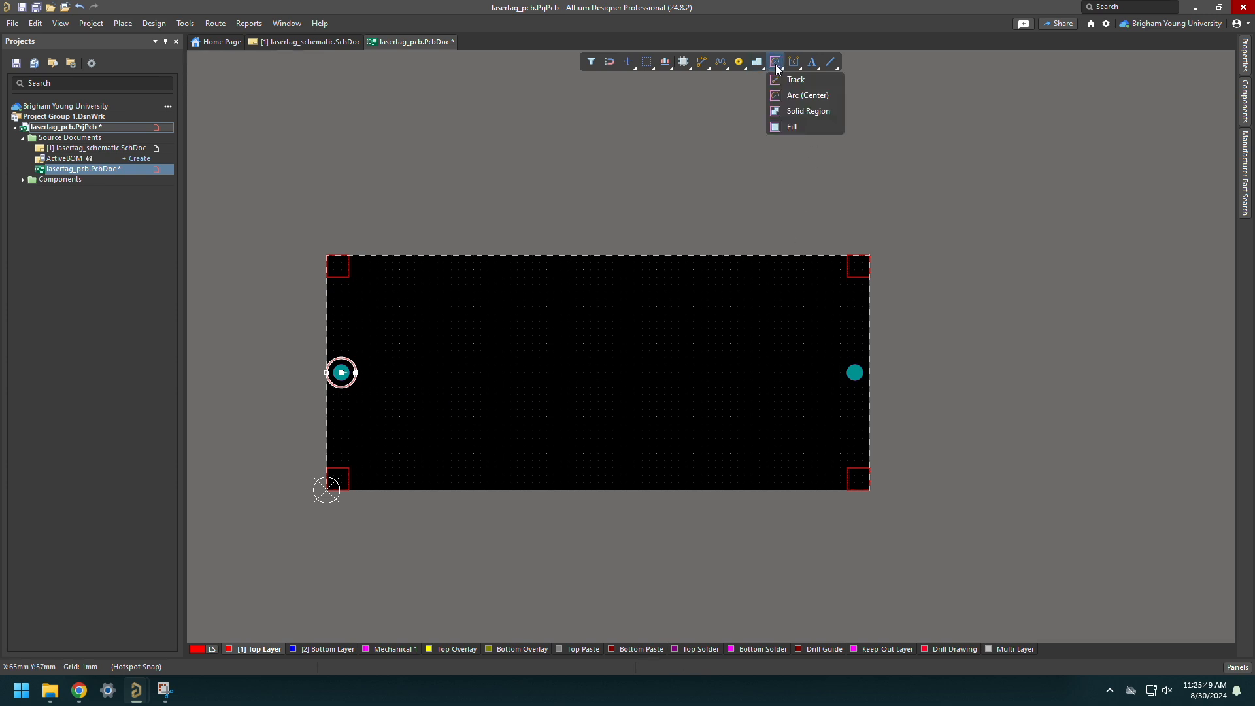
{"action": "left_click", "coordinate": [782, 96]}
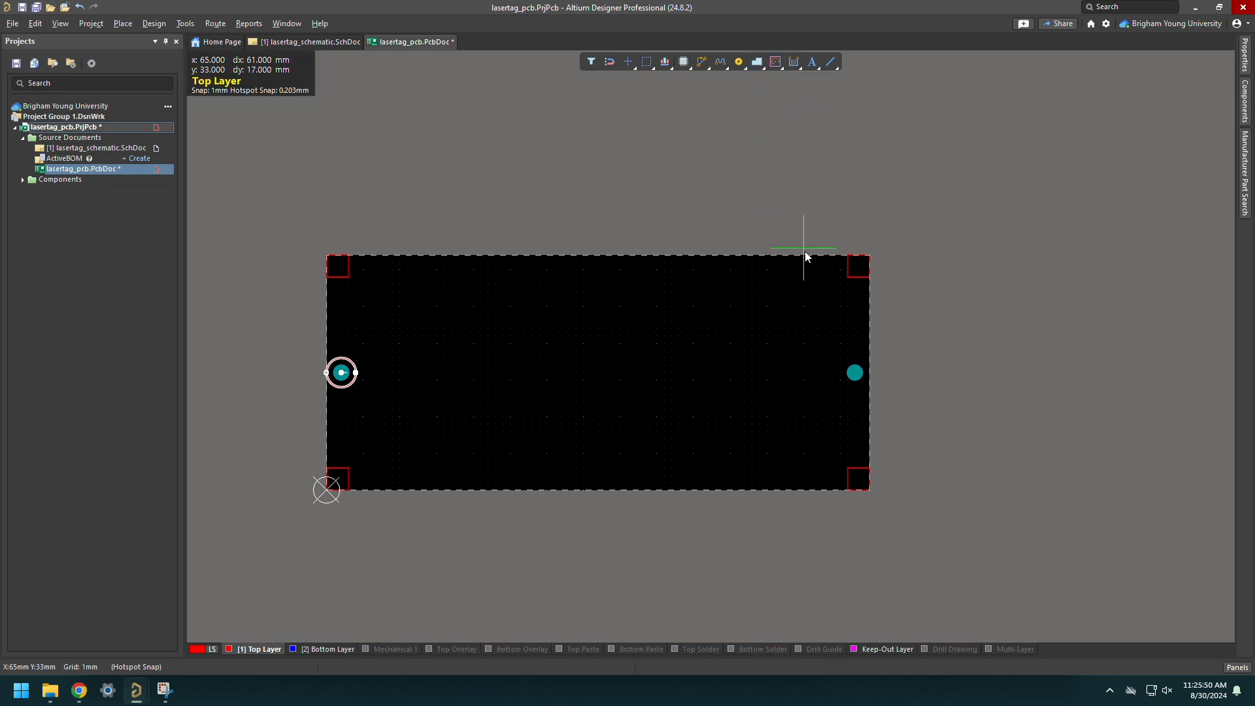
{"action": "left_click", "coordinate": [854, 375]}
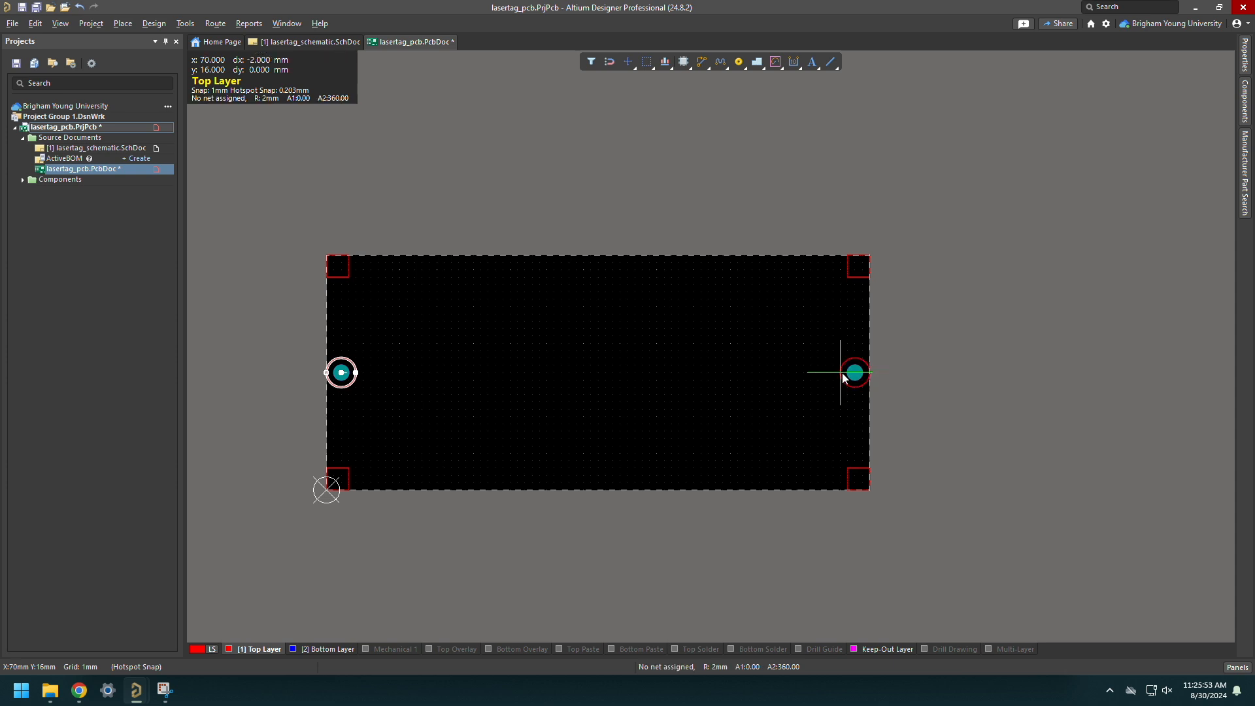
{"action": "left_click", "coordinate": [869, 373]}
{"action": "left_click", "coordinate": [870, 373]}
{"action": "left_click", "coordinate": [870, 373]}
{"action": "right_click", "coordinate": [870, 373]}
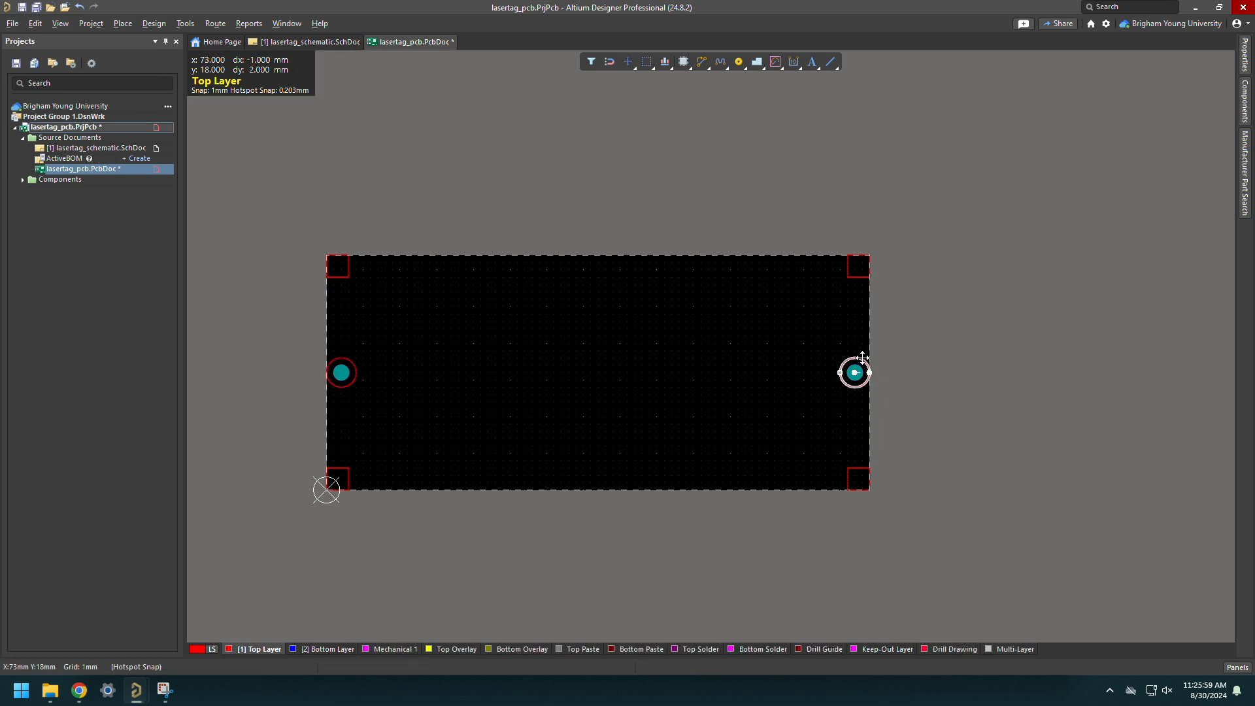
{"action": "left_click", "coordinate": [807, 324]}
{"action": "key", "text": "ctrl+s"}
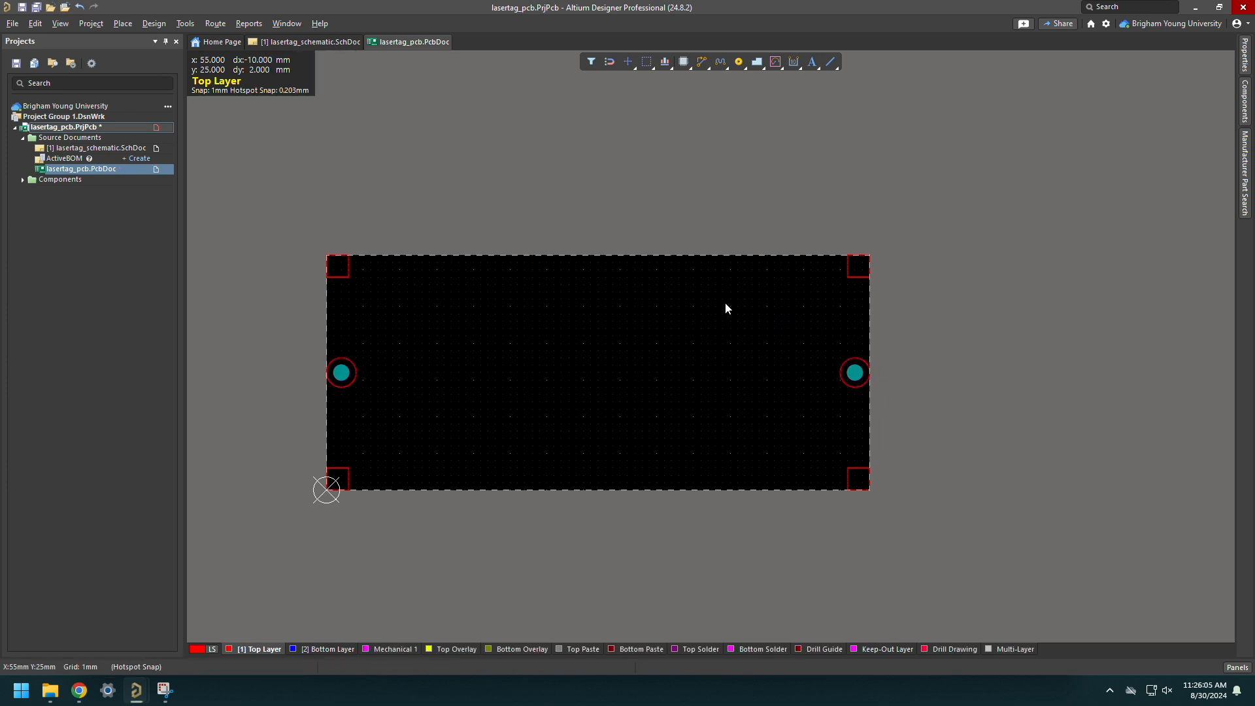
Update lasertag_pcb.PcbDoc from the schematic, validating and executing the changes that add D1, D2, P1 and the component class.
{"action": "left_click", "coordinate": [332, 42]}
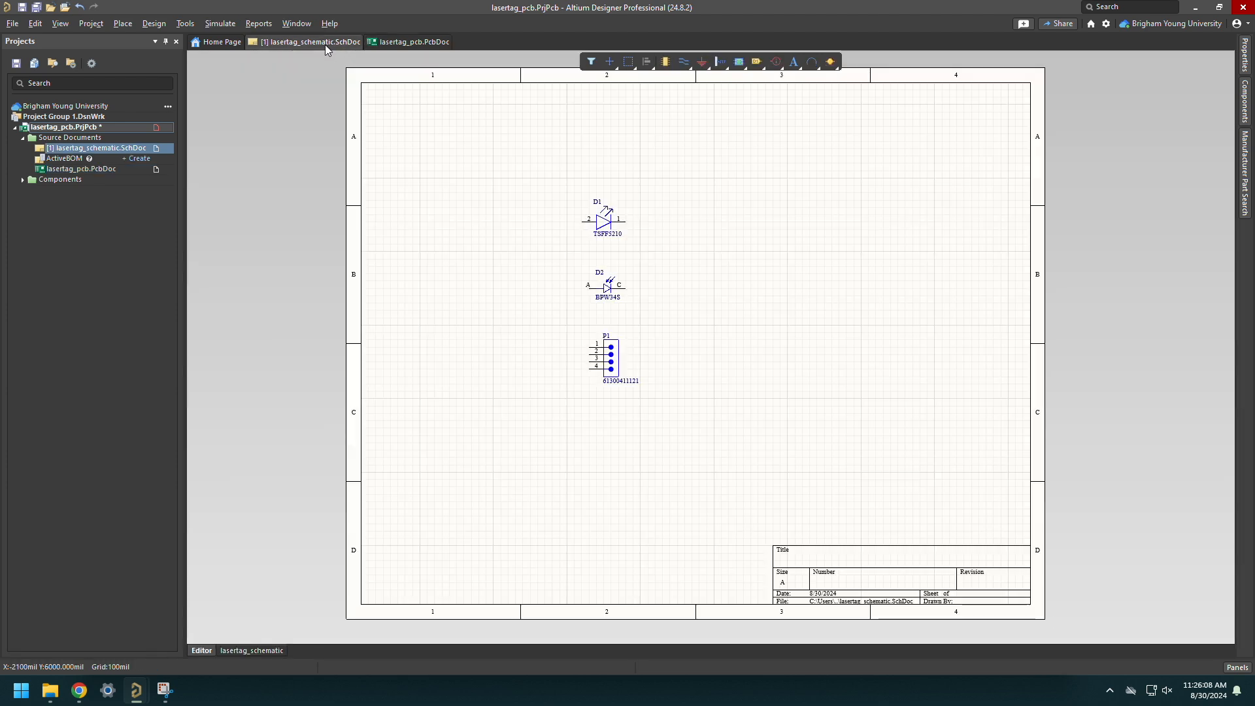
{"action": "left_click", "coordinate": [148, 27]}
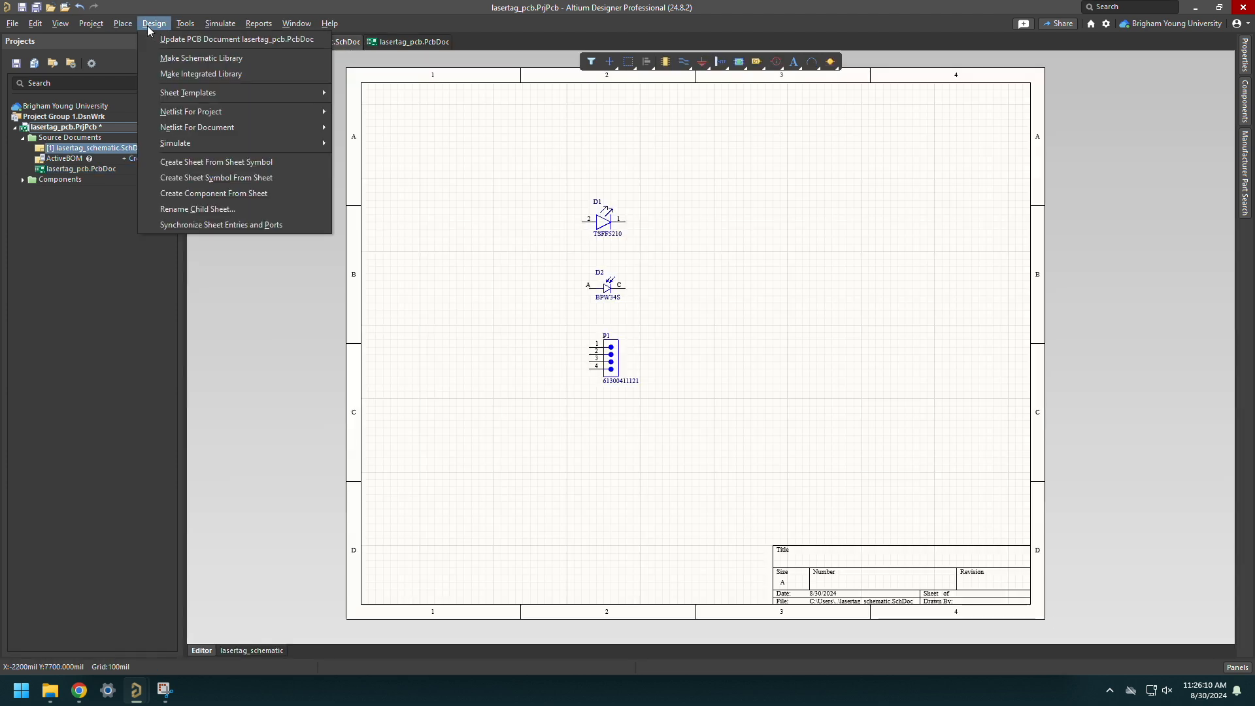
{"action": "left_click", "coordinate": [190, 40]}
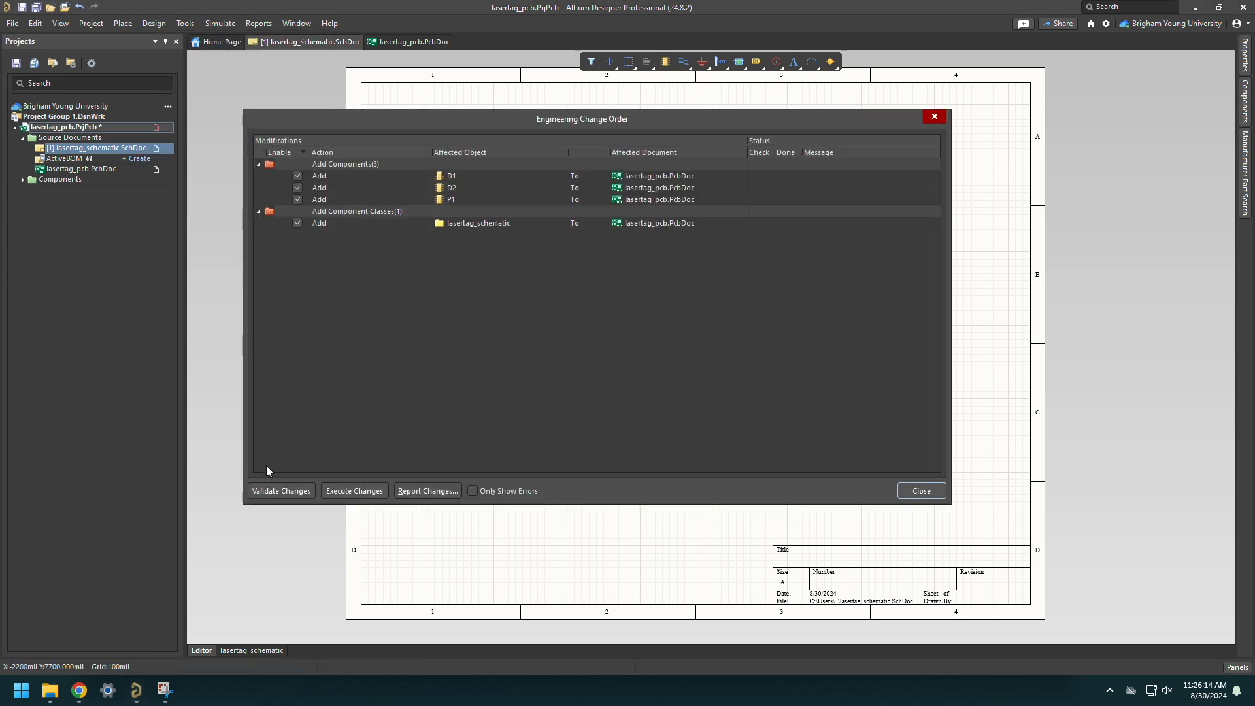
{"action": "left_click", "coordinate": [272, 486]}
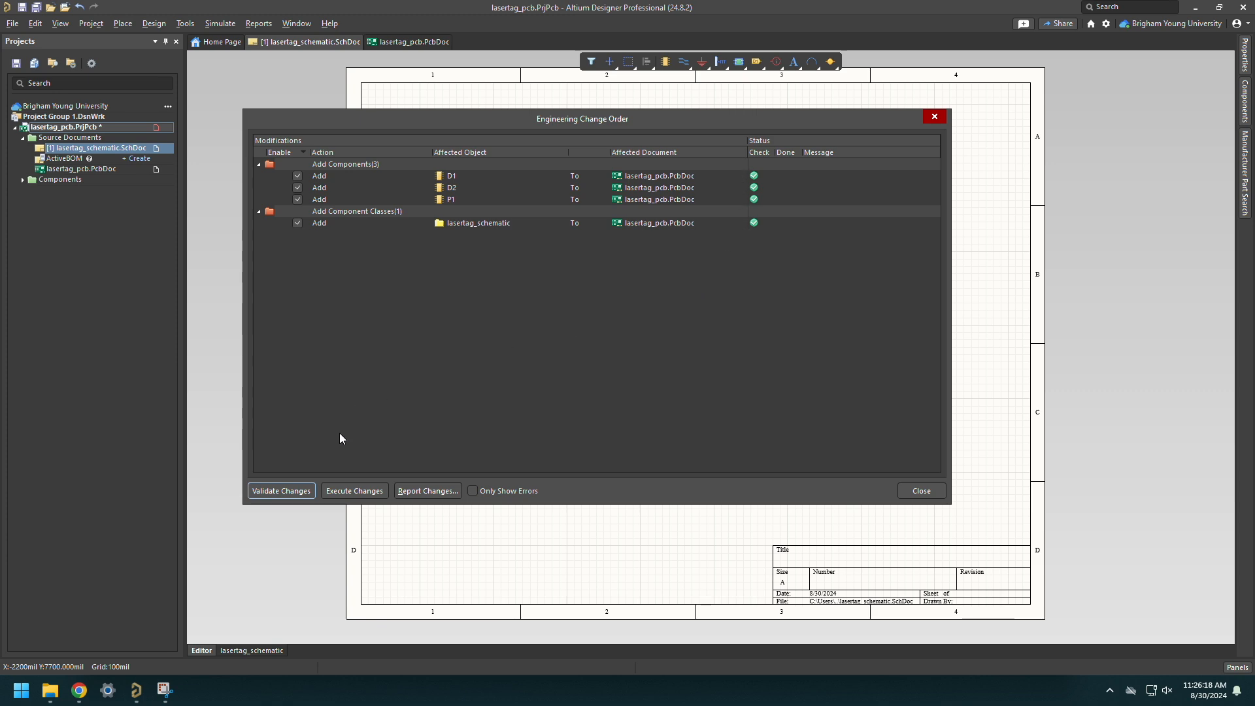
{"action": "left_click", "coordinate": [336, 491]}
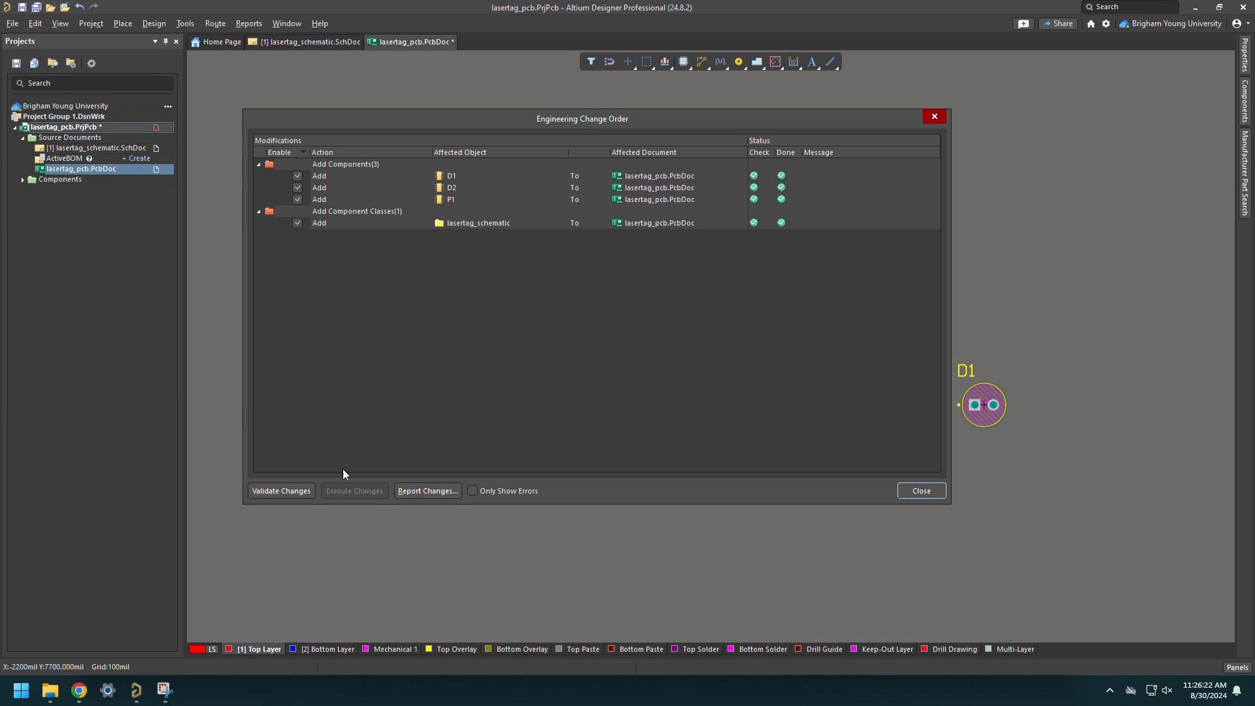
{"action": "left_click", "coordinate": [922, 492]}
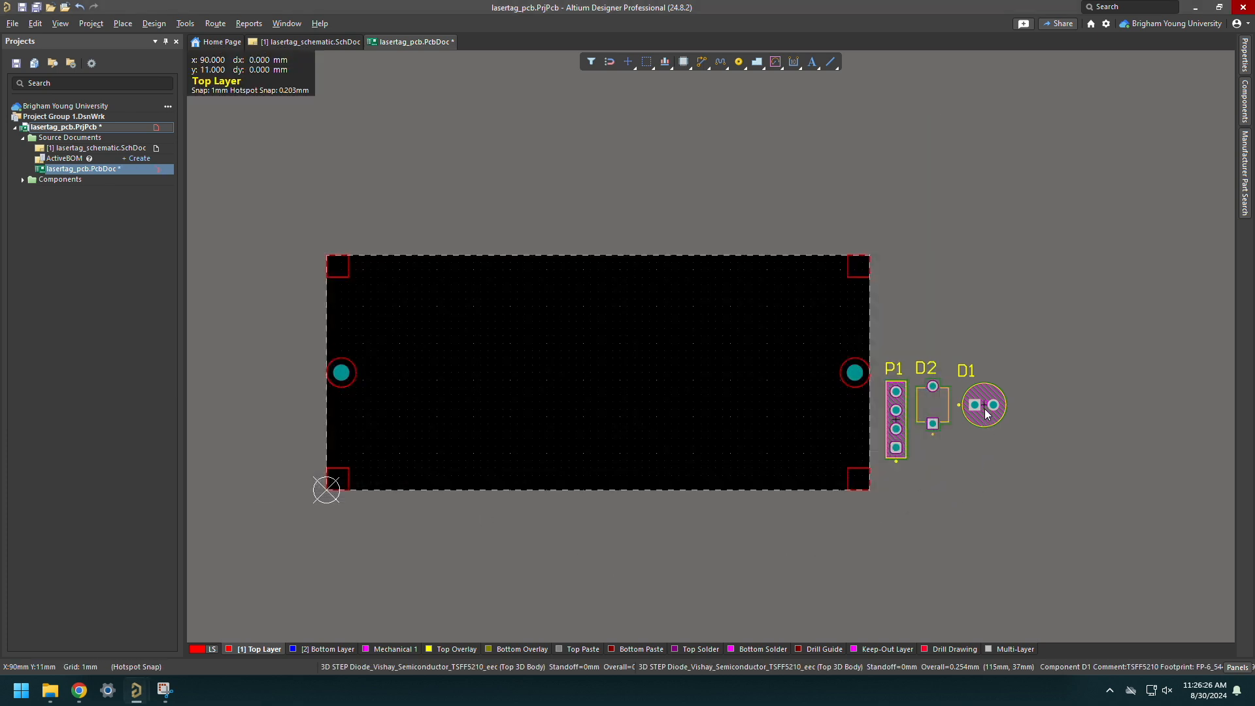
Move LED D1 onto the board to (21, 16) mm and flip it to the Bottom Layer.
{"action": "left_click_drag", "start_coordinate": [986, 413], "coordinate": [477, 374]}
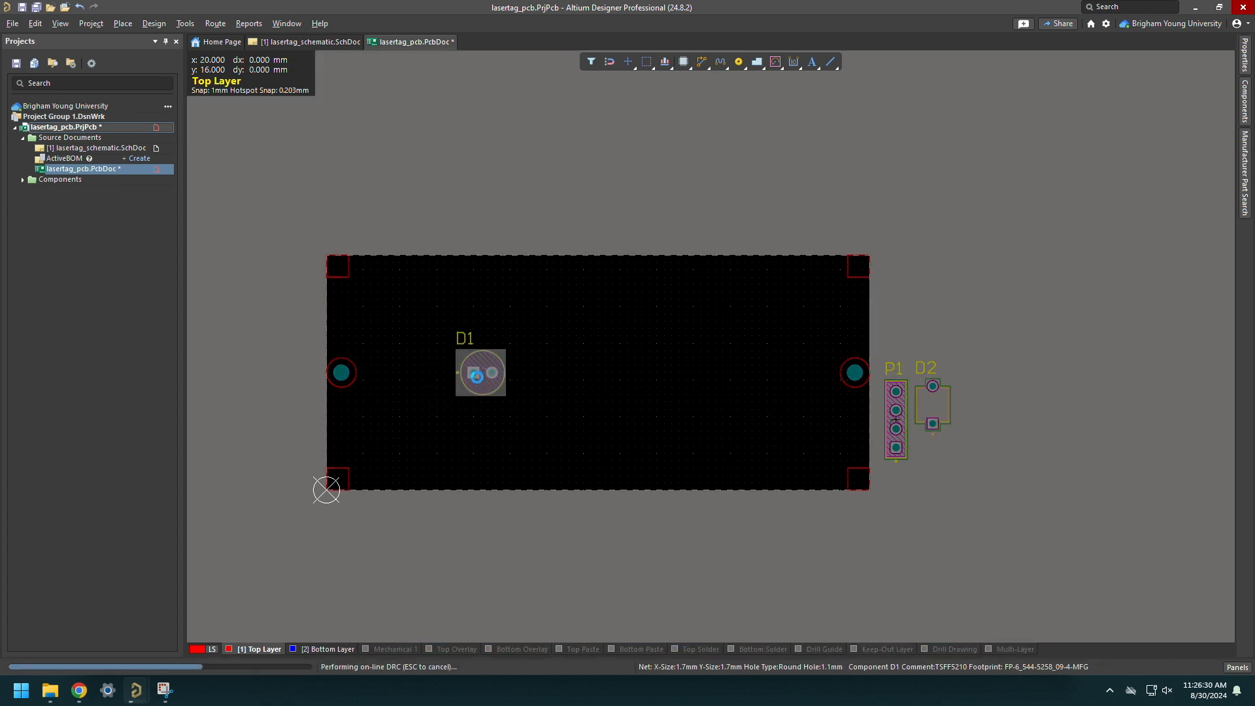
{"action": "double_click", "coordinate": [482, 374]}
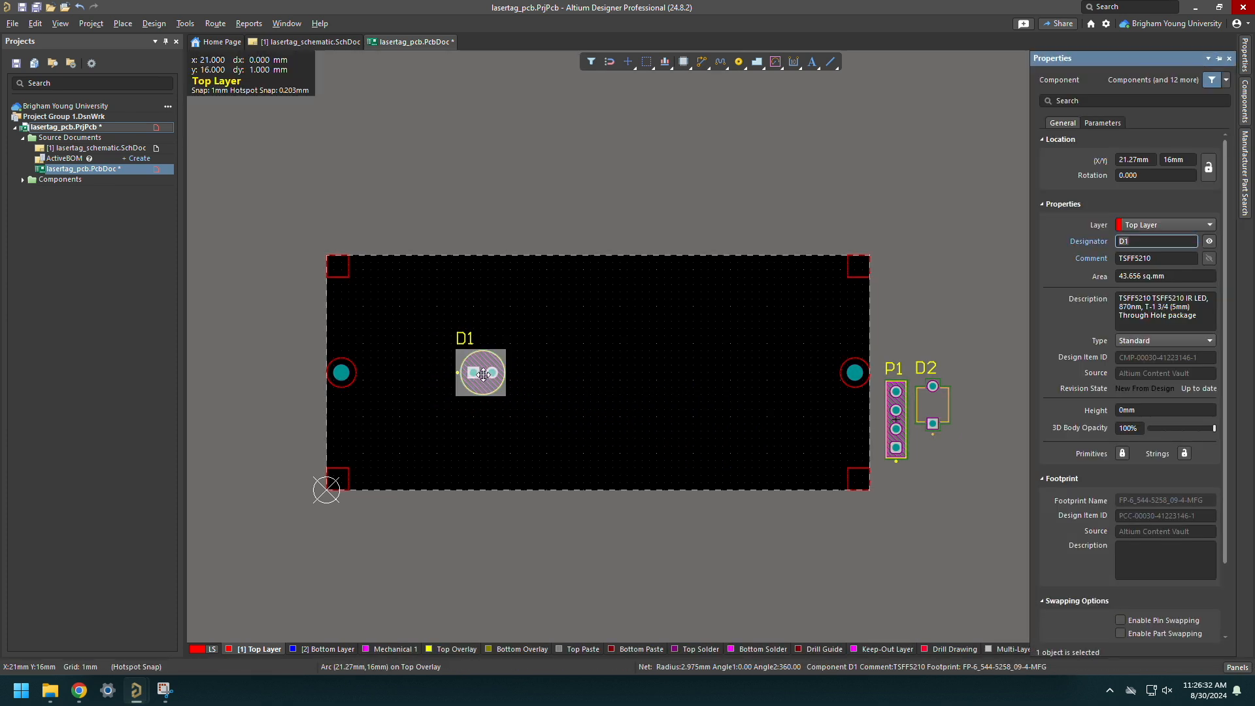
{"action": "left_click_drag", "start_coordinate": [483, 373], "coordinate": [484, 375]}
{"action": "key", "text": "shift+e"}
{"action": "key", "text": "l"}
{"action": "key", "text": "shift+e"}
{"action": "left_click_drag", "start_coordinate": [483, 374], "coordinate": [482, 371]}
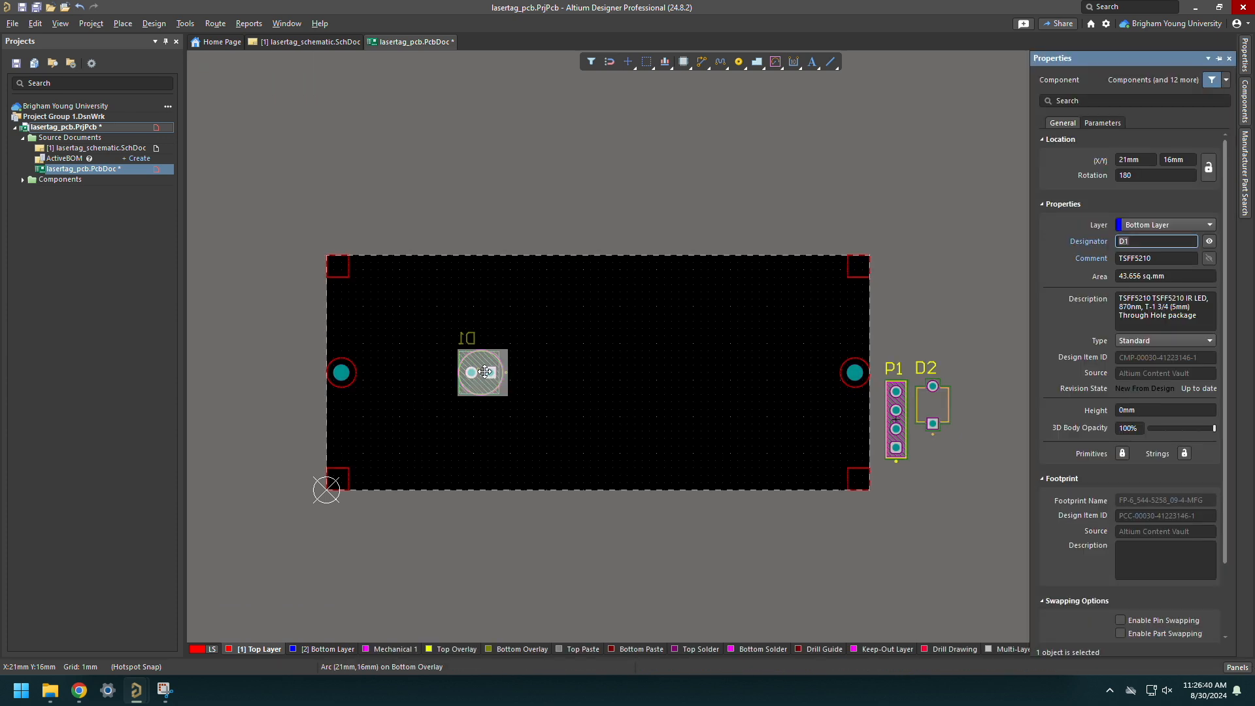
Set D1's X location to 25 mm.
{"action": "left_click", "coordinate": [1123, 160]}
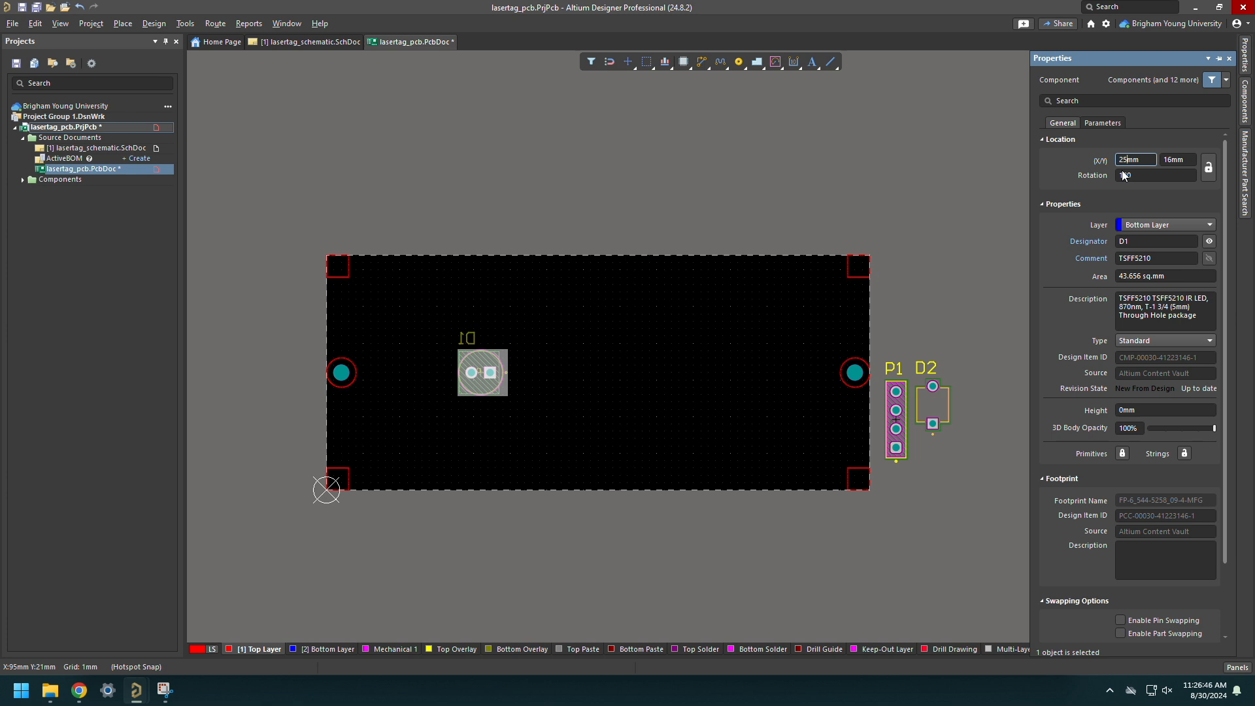
{"action": "key", "text": "Return"}
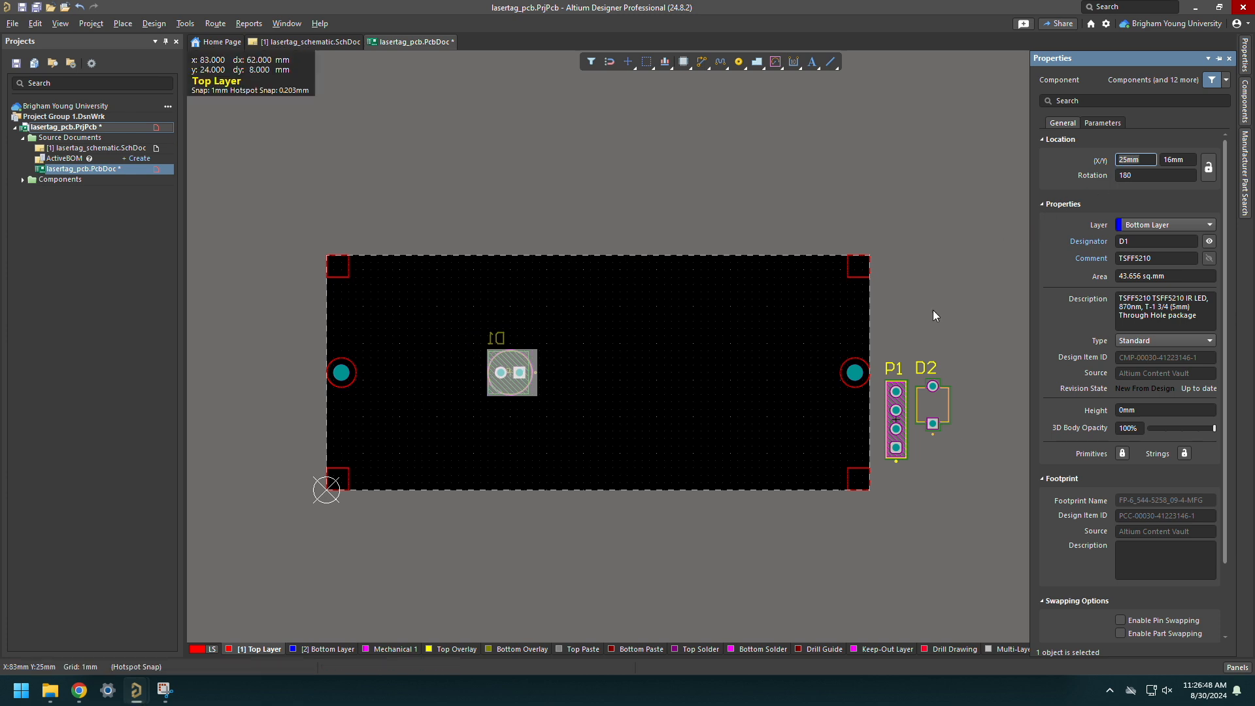
{"action": "left_click", "coordinate": [892, 327]}
Move photodiode D2 onto the board to (53, 16) mm and flip it to the Bottom Layer.
{"action": "left_click_drag", "start_coordinate": [935, 405], "coordinate": [715, 377]}
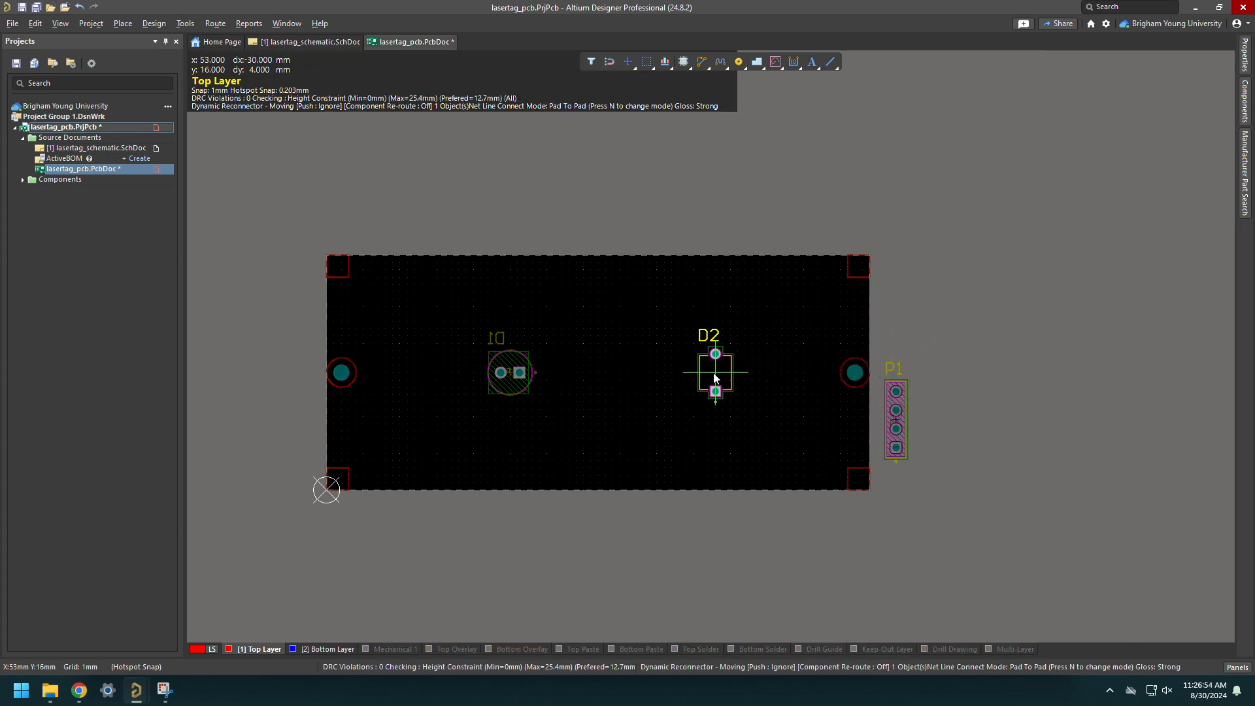
{"action": "left_click_drag", "start_coordinate": [714, 376], "coordinate": [714, 375]}
{"action": "key", "text": "l"}
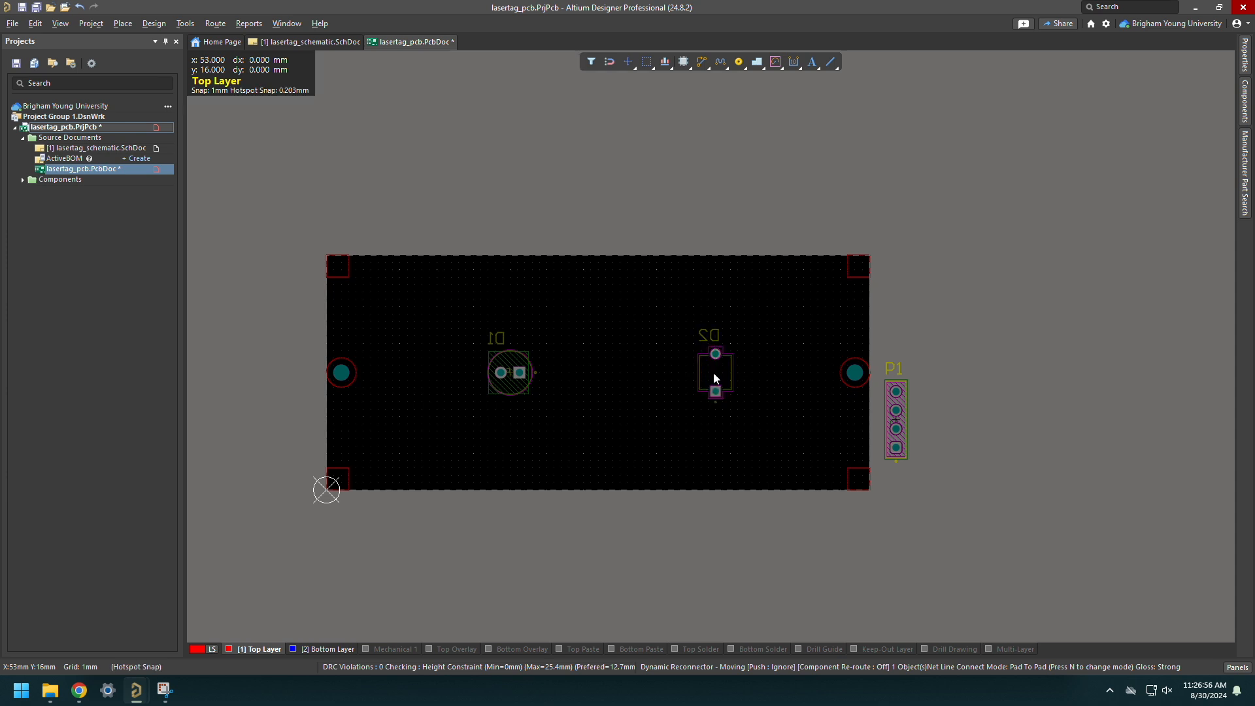
Set D2's X location to 58 mm.
{"action": "double_click", "coordinate": [723, 368]}
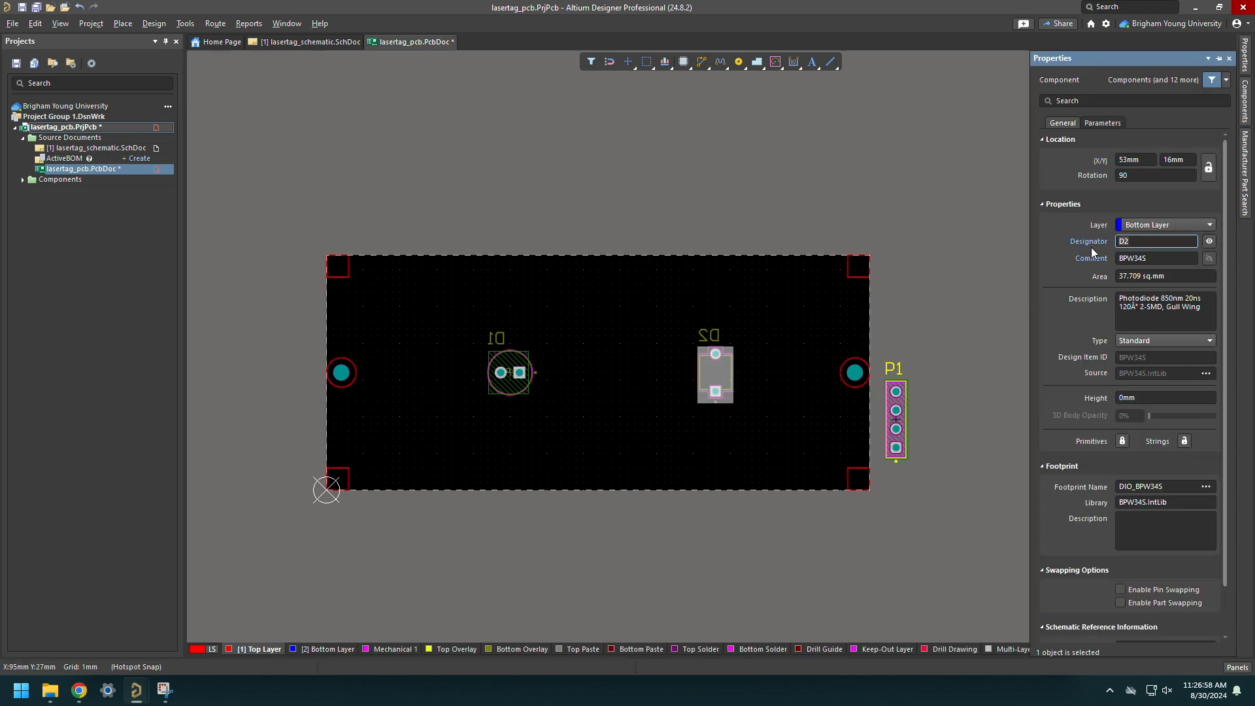
{"action": "left_click", "coordinate": [1126, 161]}
{"action": "key", "text": "Return"}
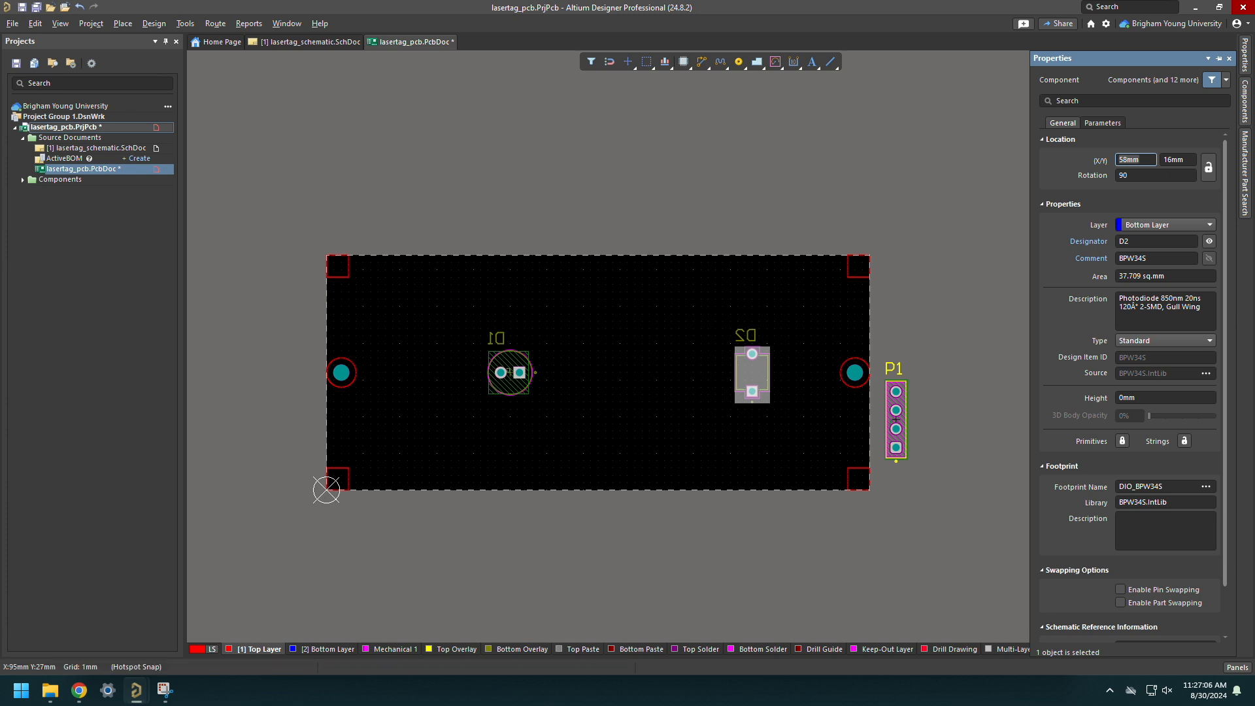
Move header P1 onto the board below photodiode D2 near the lower-right corner and rotate it so its pins run horizontally.
{"action": "left_click", "coordinate": [906, 273]}
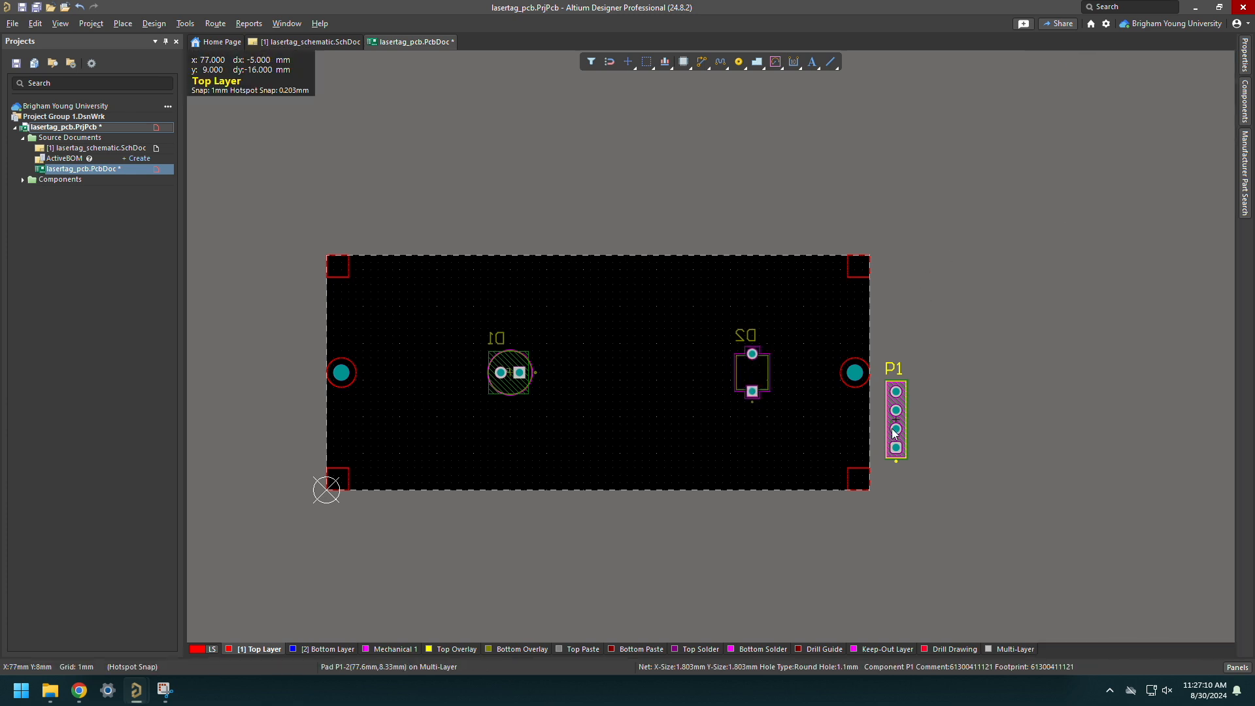
{"action": "left_click_drag", "start_coordinate": [892, 439], "coordinate": [824, 442]}
{"action": "key", "text": "space"}
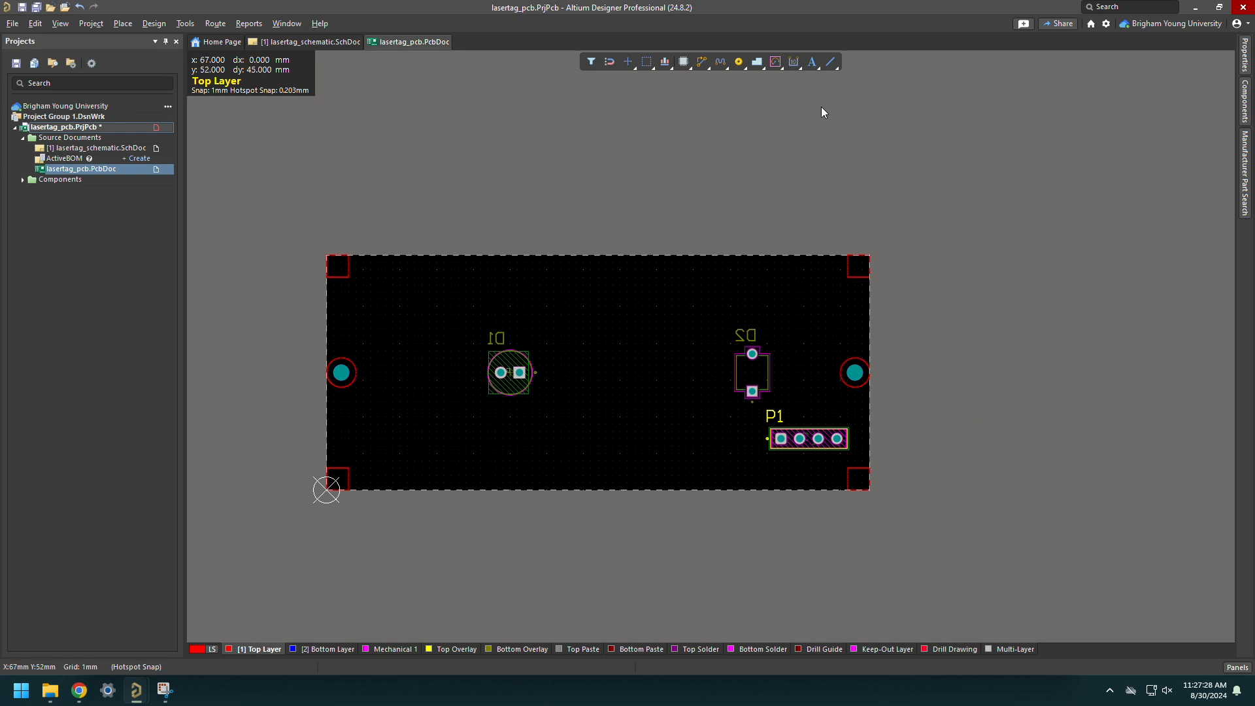
Place a text string at (61, 29) mm near the board's upper-right corner and assign it to the Top Overlay layer.
{"action": "left_click", "coordinate": [812, 63]}
{"action": "left_click", "coordinate": [774, 279]}
{"action": "key", "text": "Escape"}
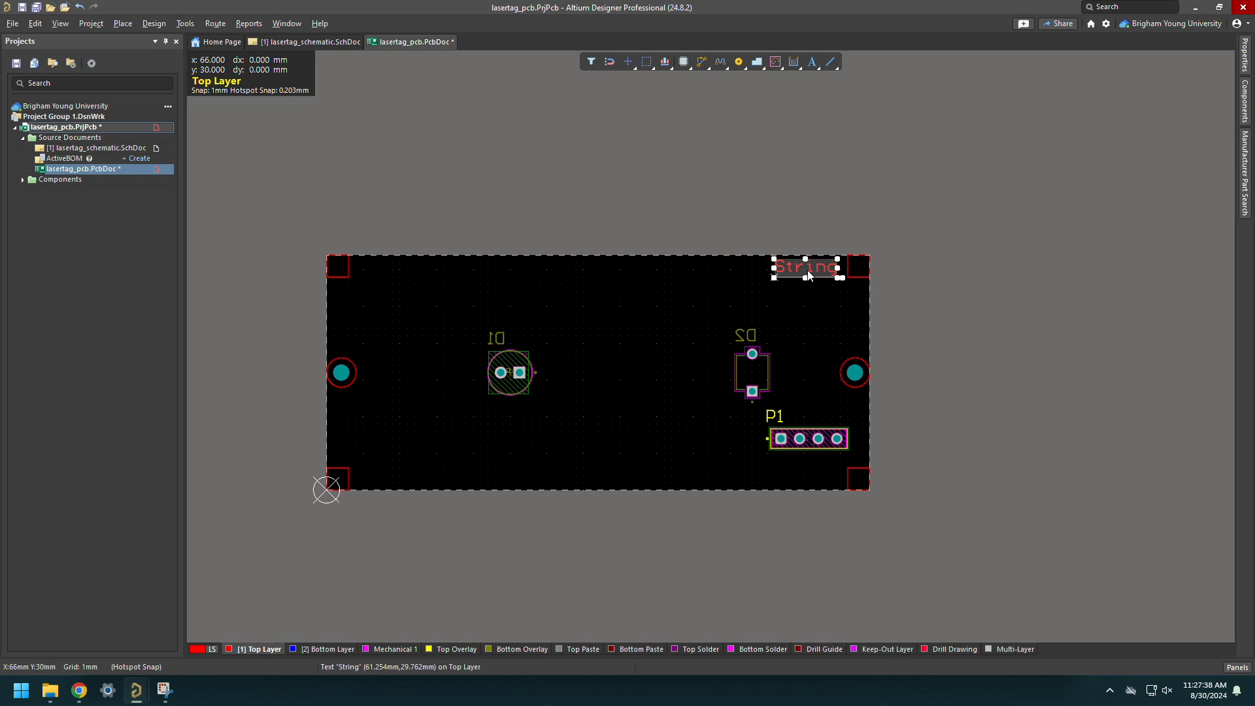
{"action": "double_click", "coordinate": [809, 273]}
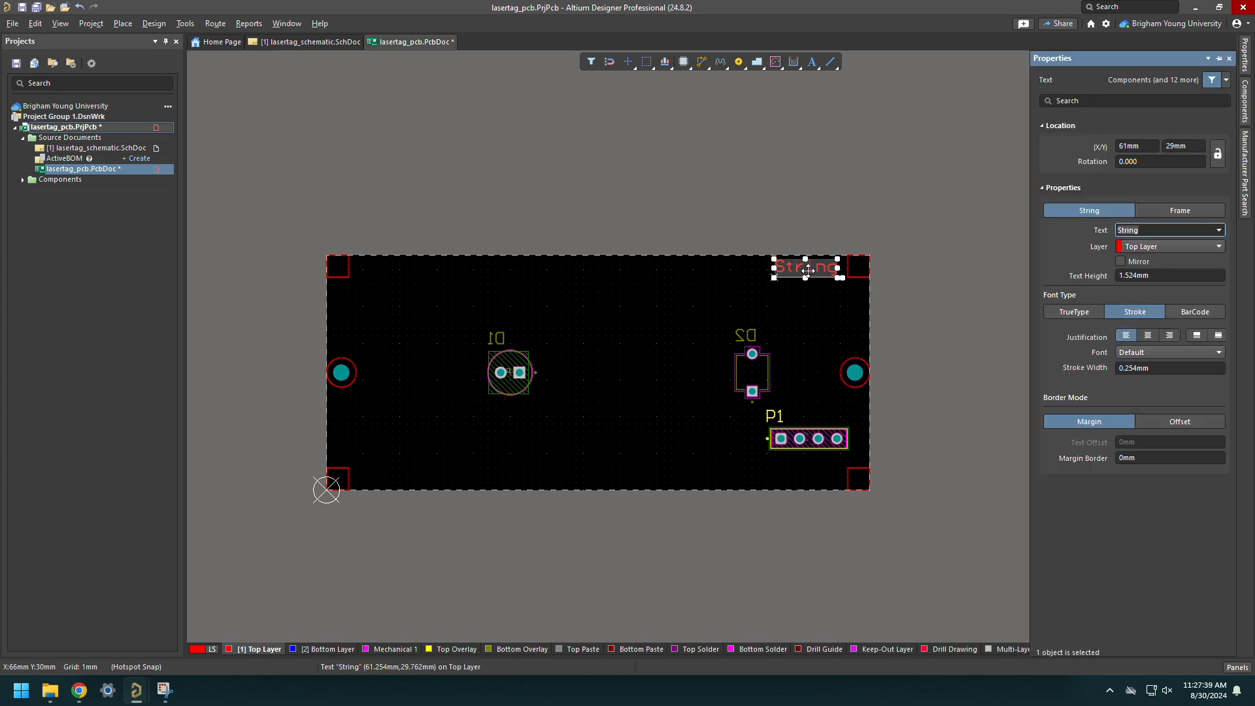
{"action": "left_click", "coordinate": [1170, 248]}
{"action": "scroll", "coordinate": [1155, 327], "scroll_direction": "down", "scroll_amount": 3}
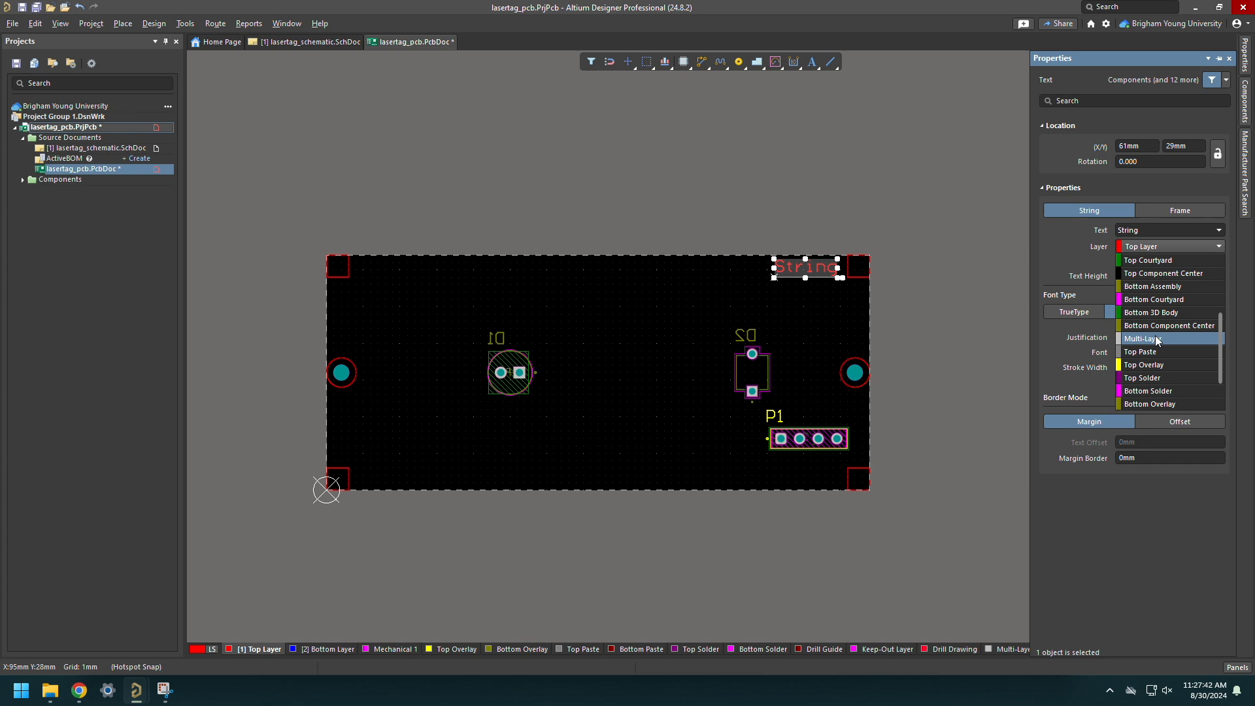
{"action": "left_click", "coordinate": [1142, 366]}
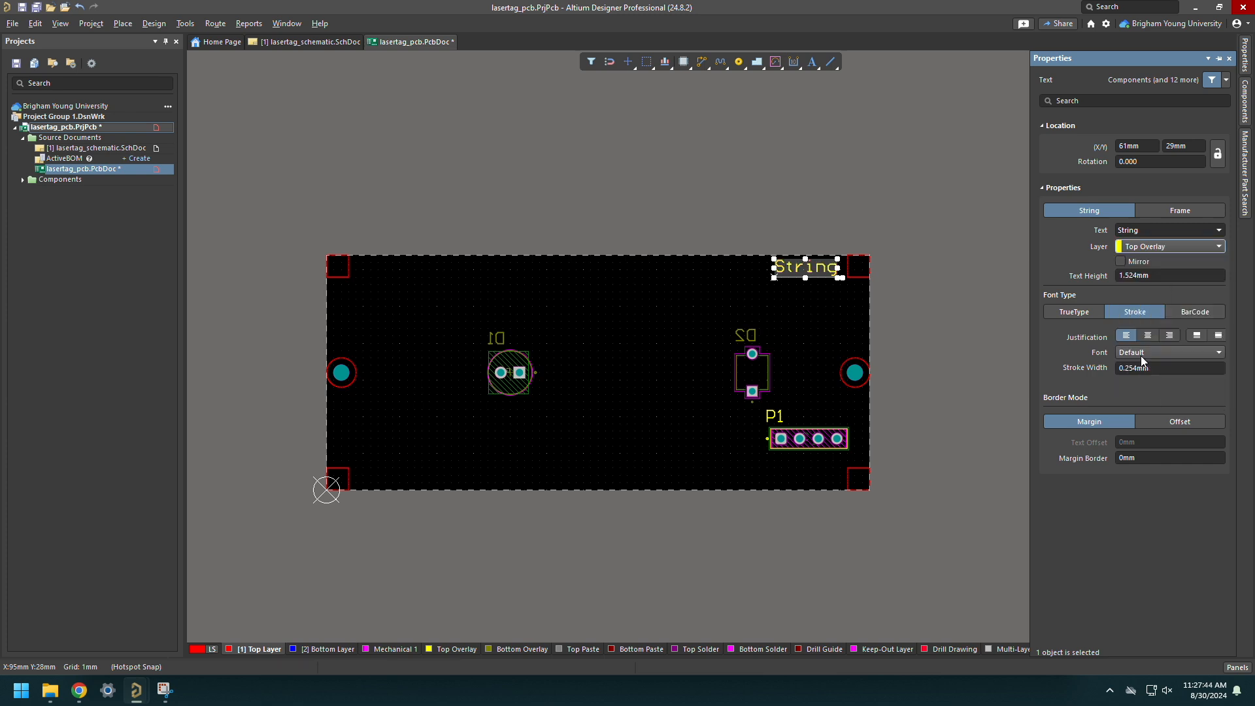
Change the text of the overlay string to "netID".
{"action": "left_click", "coordinate": [1142, 229]}
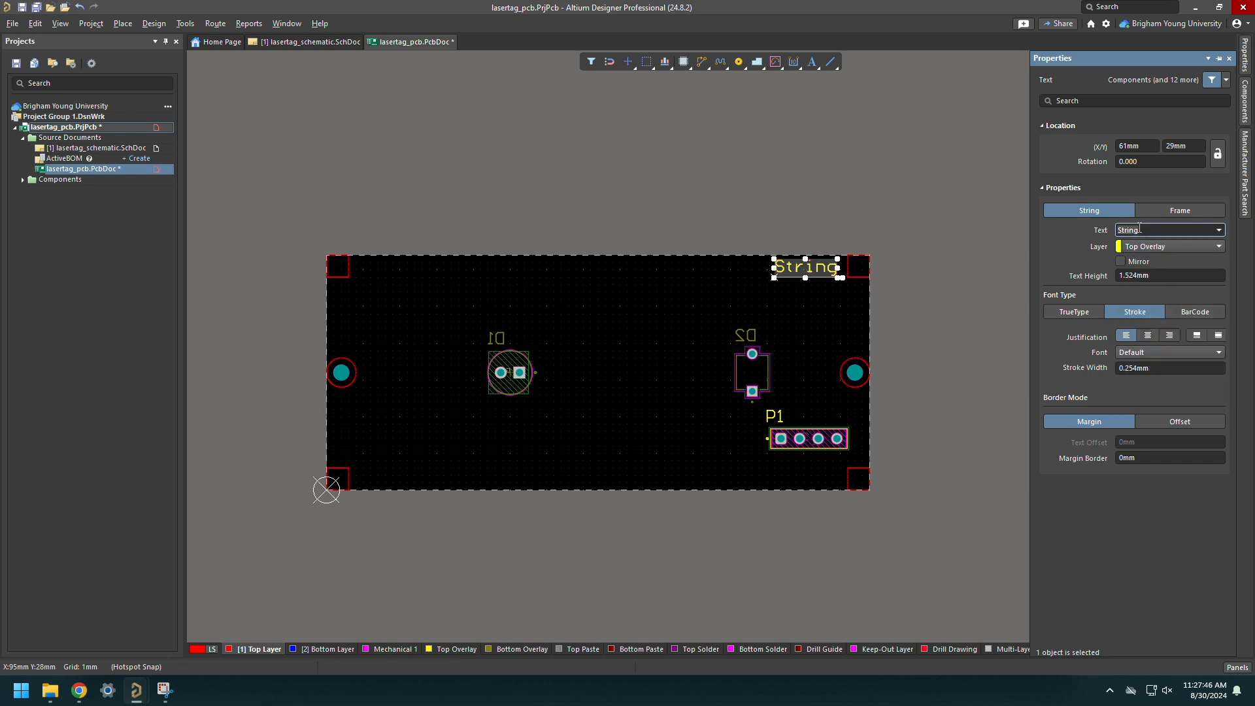
{"action": "key", "text": "BackSpace"}
{"action": "key", "text": "BackSpace"}
{"action": "key", "text": "BackSpace"}
{"action": "key", "text": "BackSpace"}
{"action": "key", "text": "BackSpace"}
{"action": "key", "text": "BackSpace"}
{"action": "type", "text": "netID"}
{"action": "key", "text": "Return"}
{"action": "left_click", "coordinate": [987, 233]}
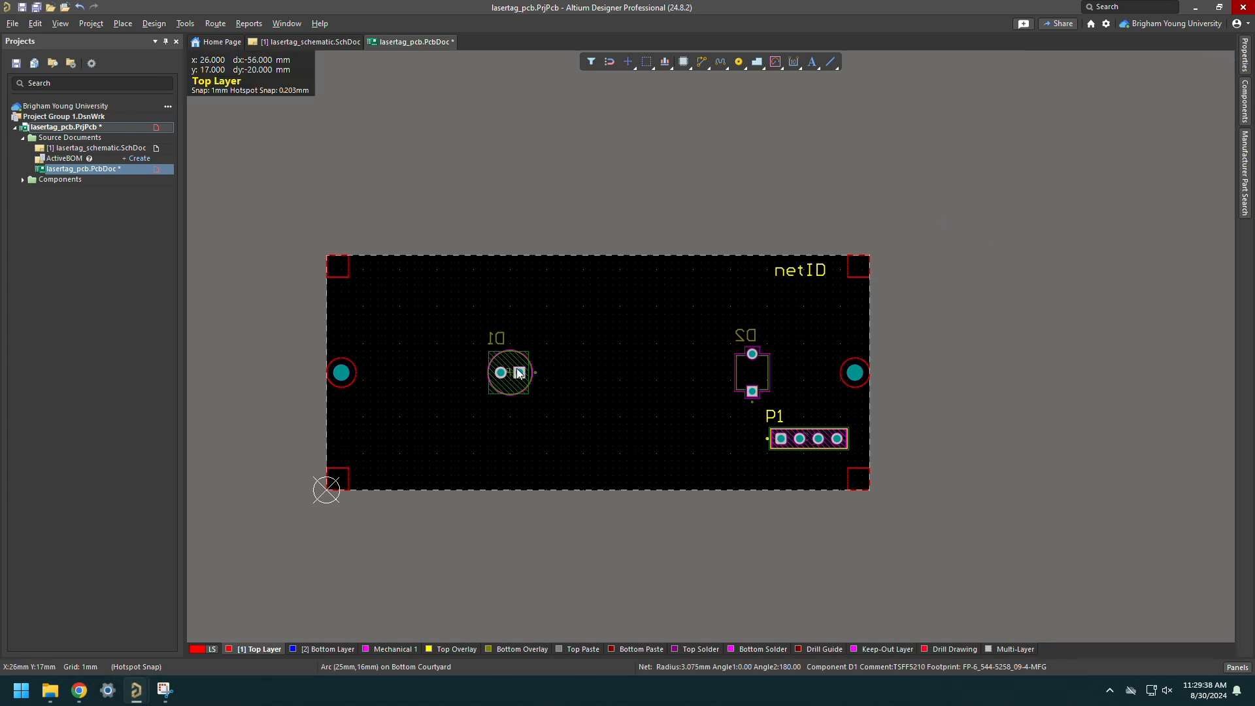
Inspect the location and lock state of LED D1, photodiode D2 and the two mounting-hole pads.
{"action": "left_click", "coordinate": [511, 383]}
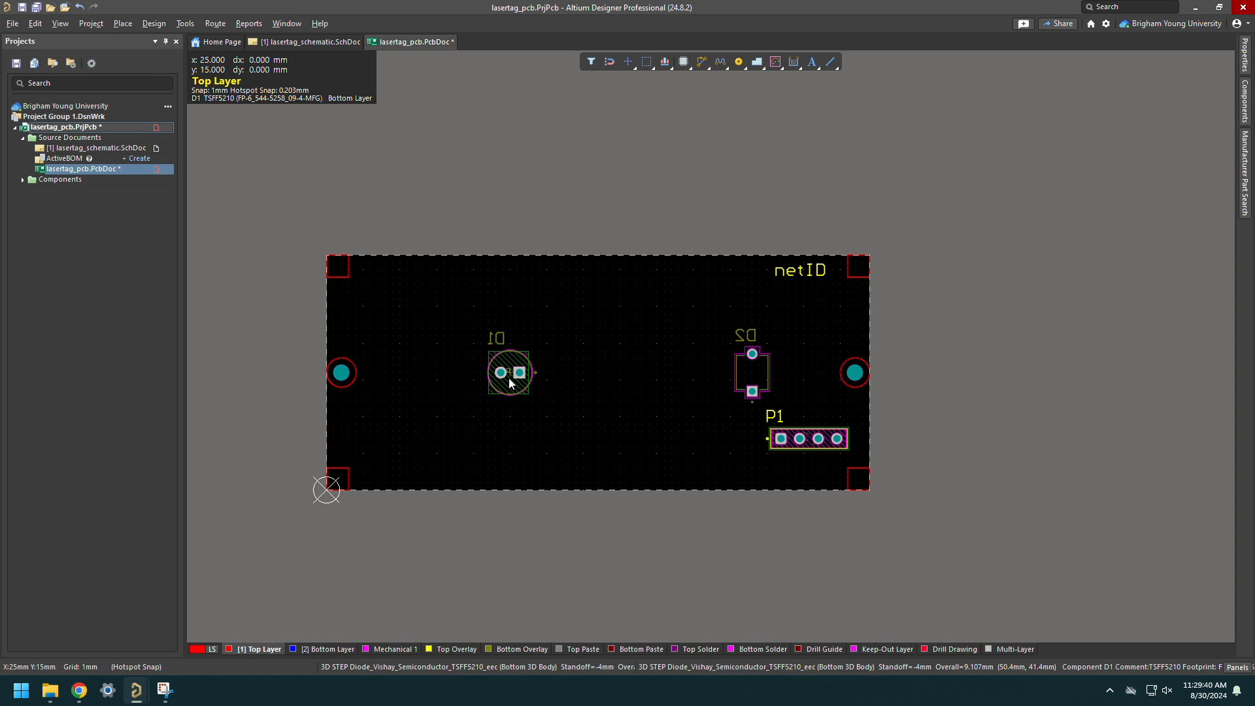
{"action": "double_click", "coordinate": [509, 380]}
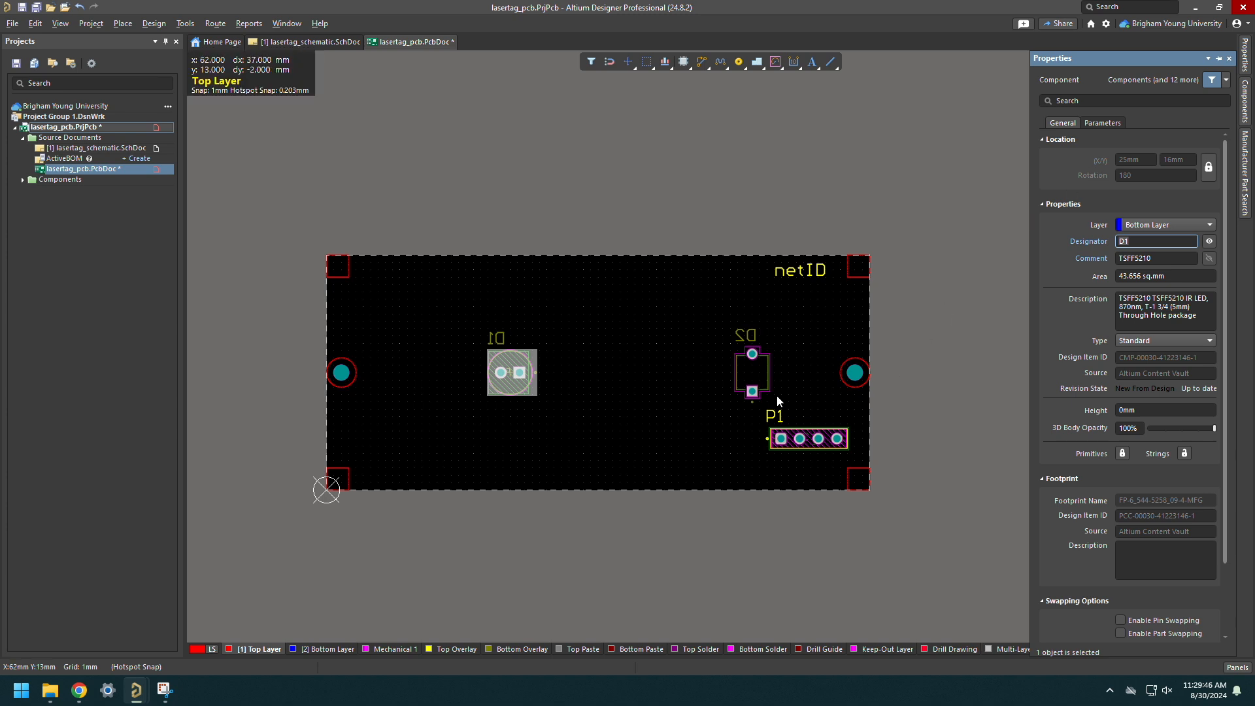
{"action": "left_click", "coordinate": [754, 376]}
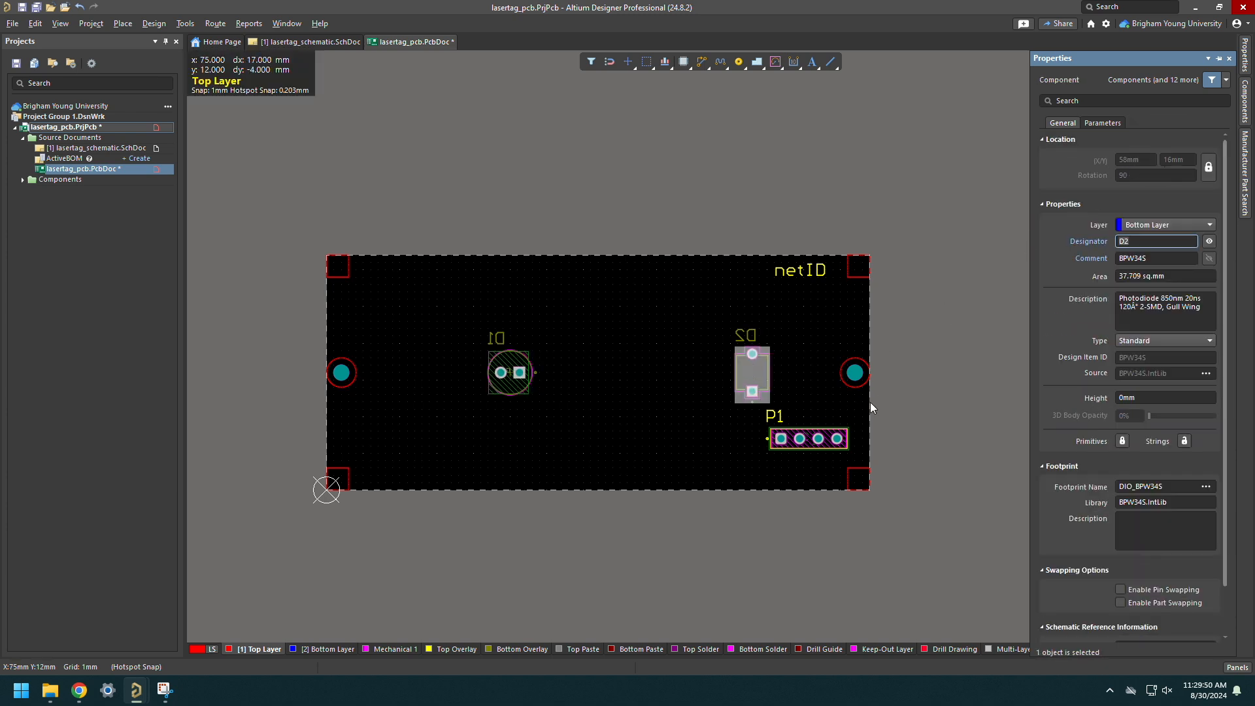
{"action": "left_click", "coordinate": [855, 374]}
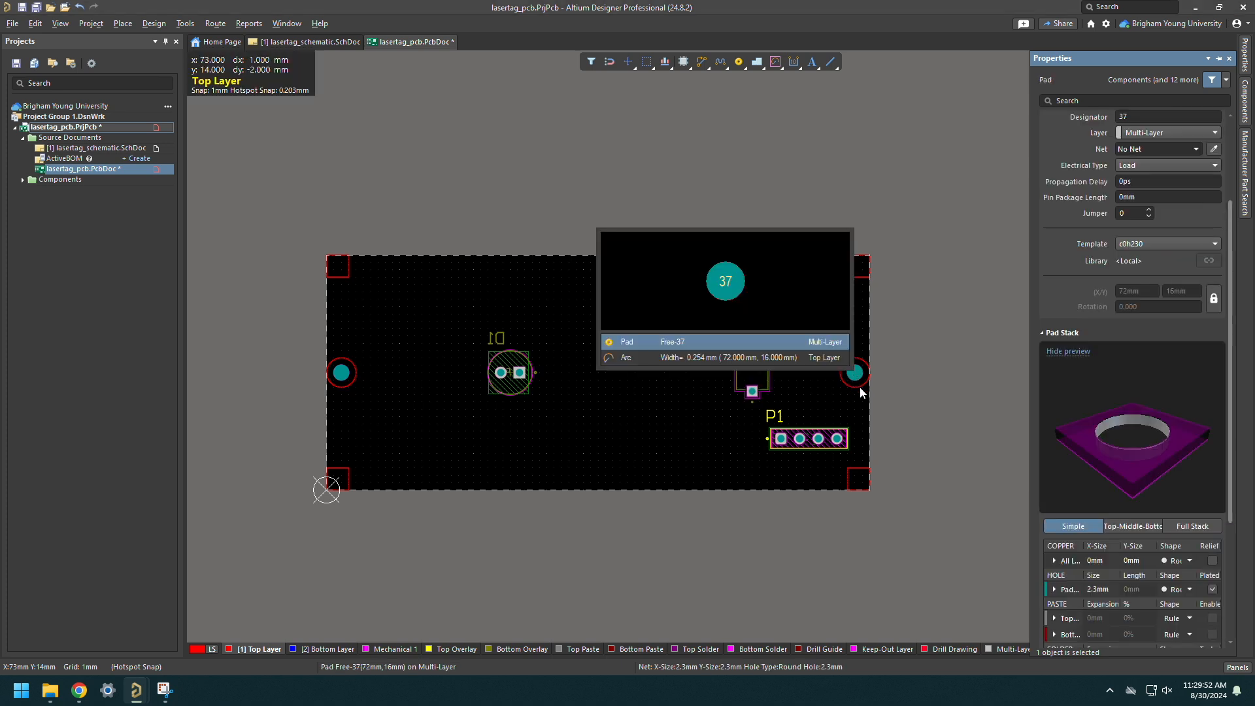
{"action": "left_click", "coordinate": [859, 381]}
{"action": "left_click", "coordinate": [860, 377]}
{"action": "left_click_drag", "start_coordinate": [859, 375], "coordinate": [851, 377]}
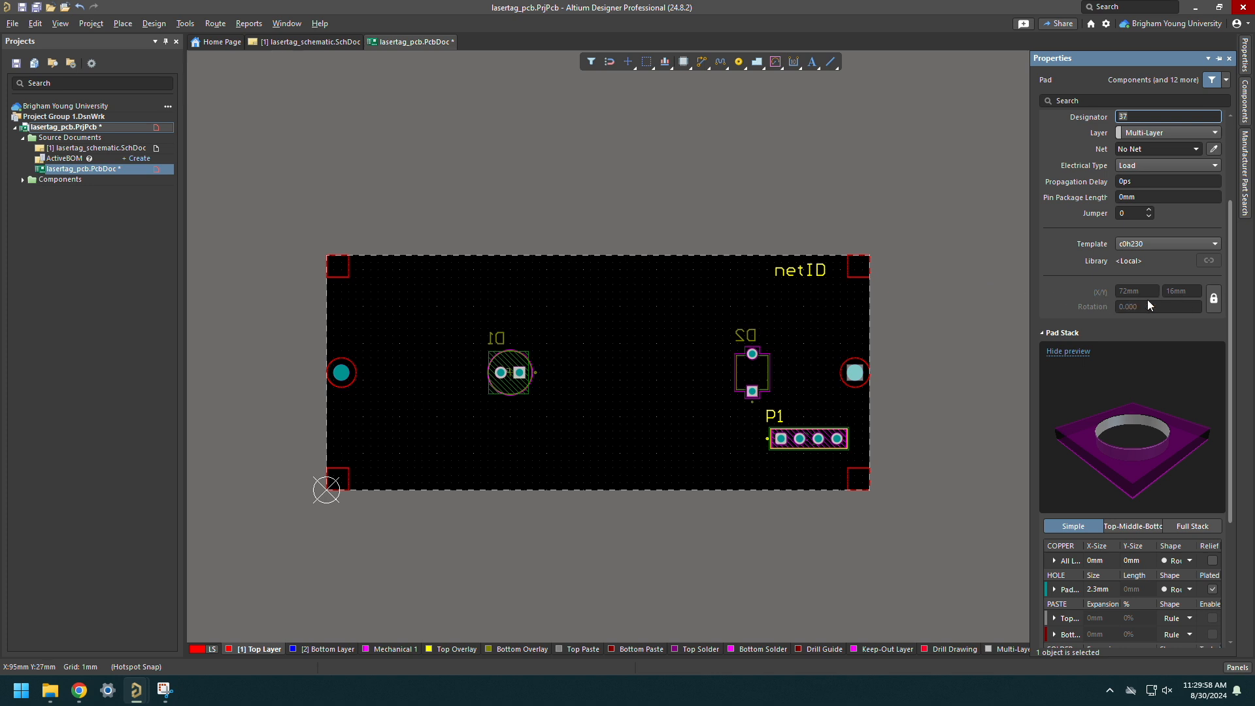
{"action": "left_click", "coordinate": [346, 374]}
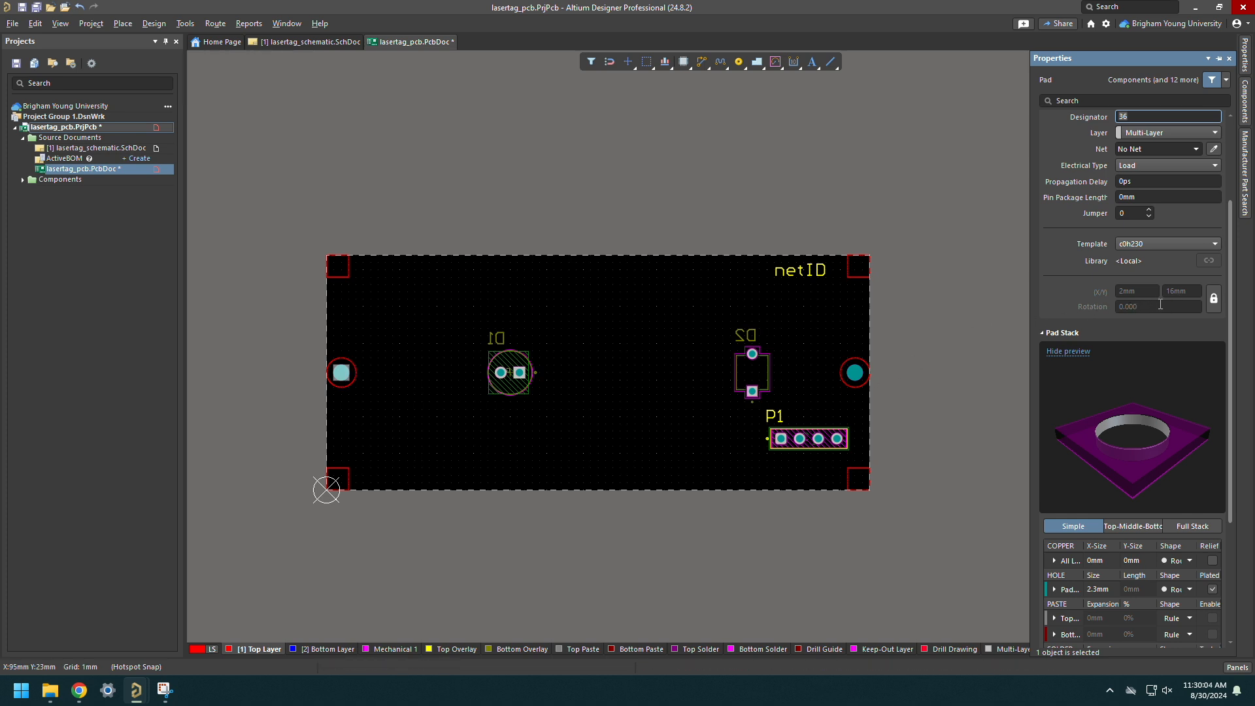
{"action": "left_click", "coordinate": [837, 332]}
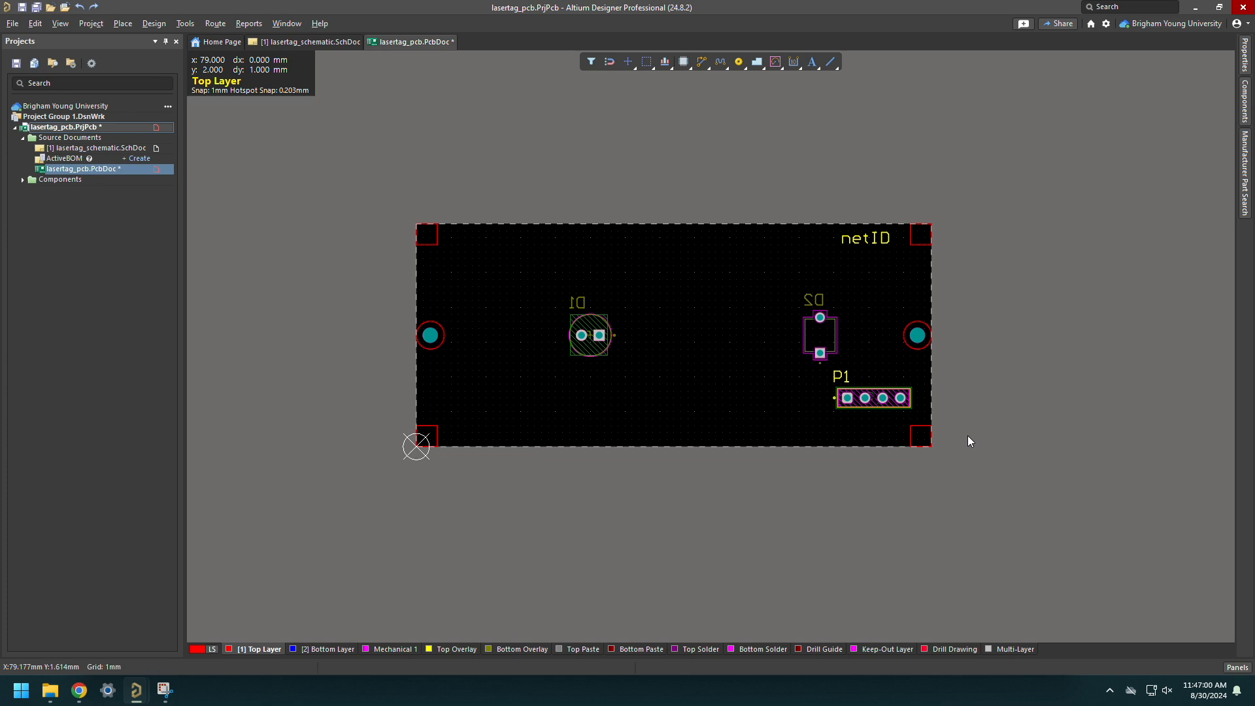
Measure from the board's origin corner up its left edge, first to the mounting-hole height and again to the upper corner.
{"action": "key", "text": "ctrl+m"}
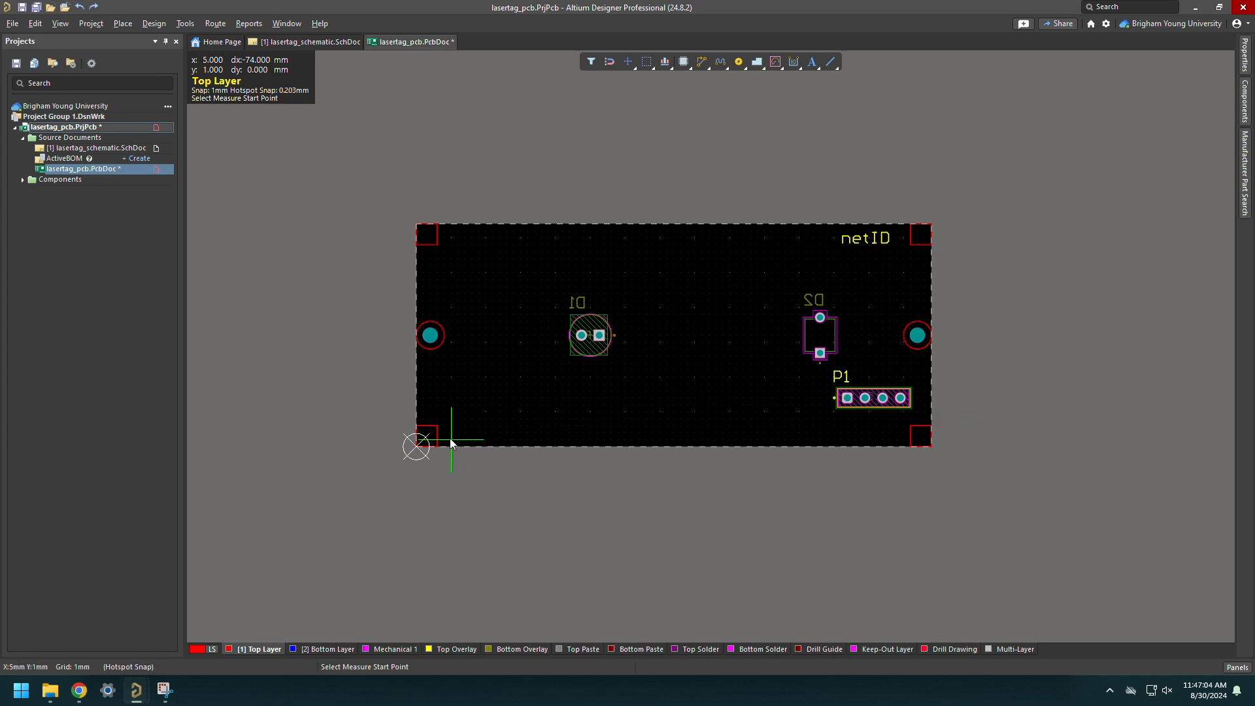
{"action": "left_click", "coordinate": [416, 448]}
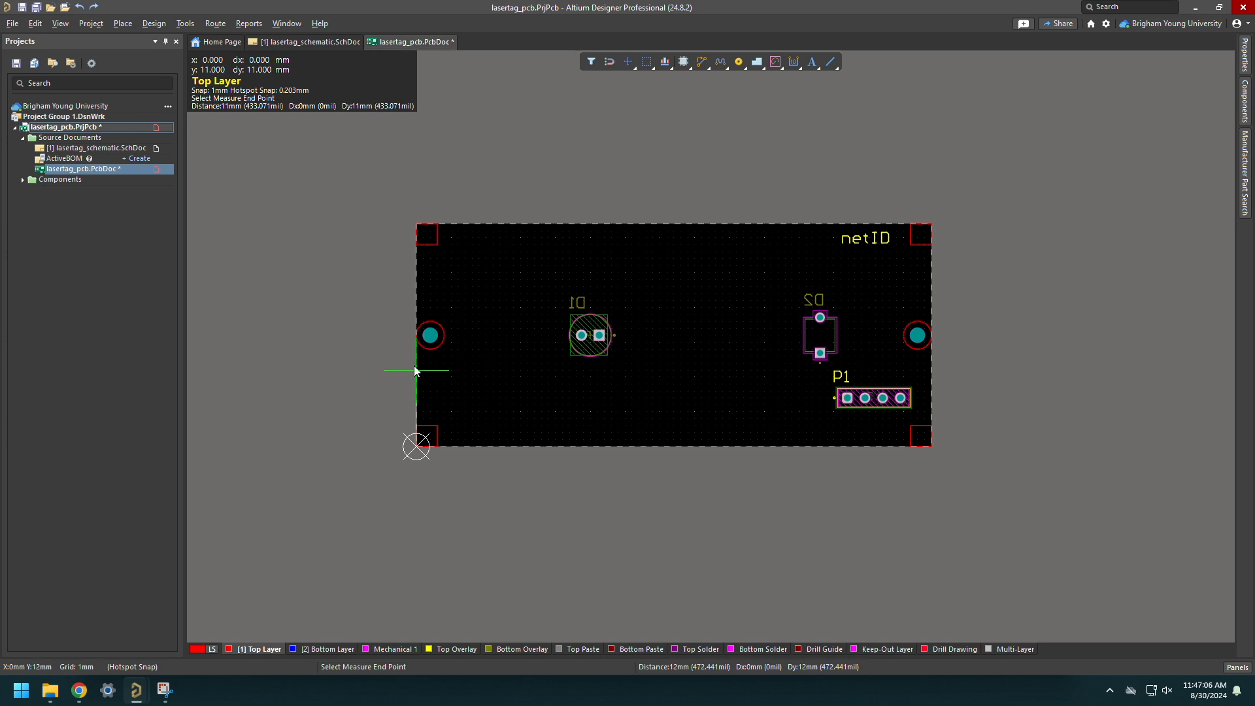
{"action": "left_click", "coordinate": [417, 334]}
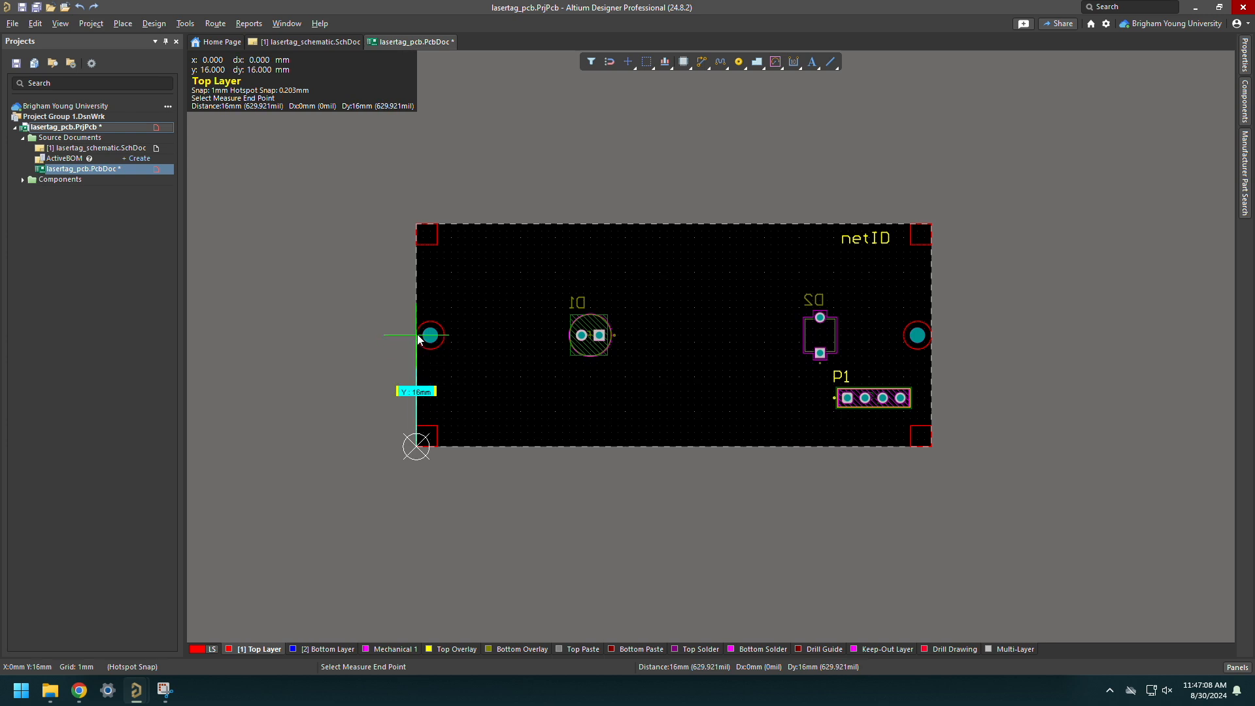
{"action": "left_click", "coordinate": [713, 387]}
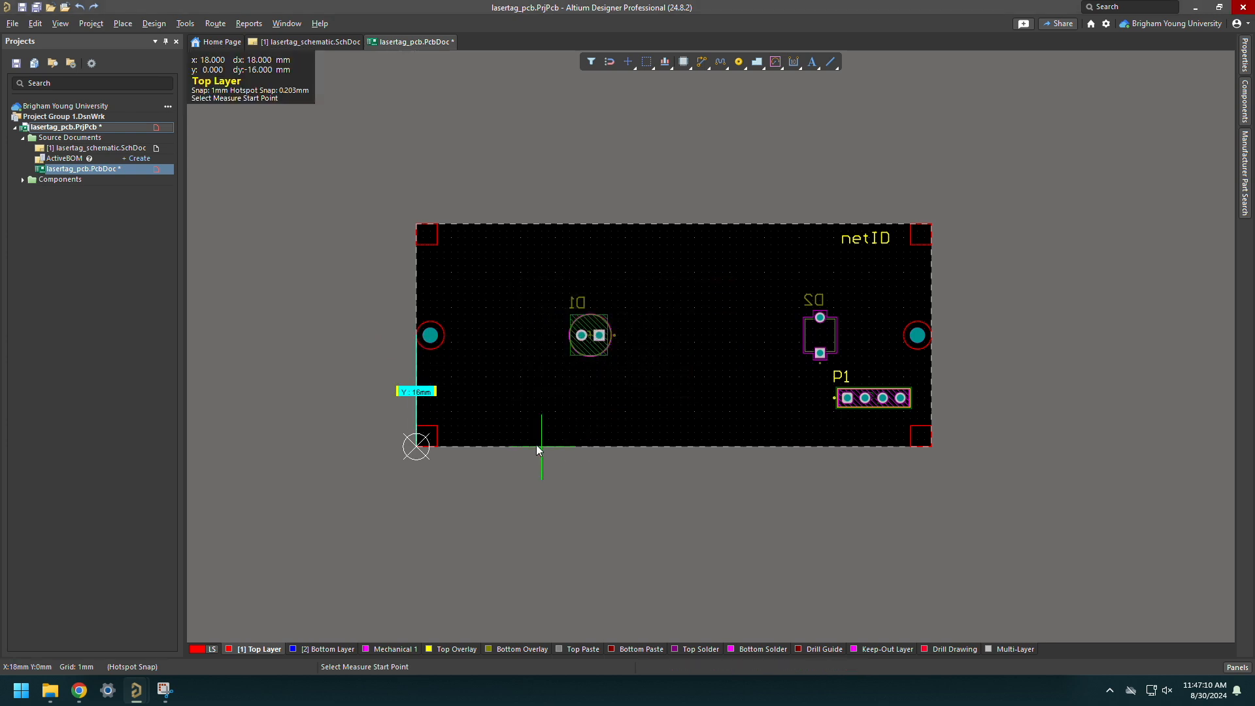
{"action": "left_click", "coordinate": [416, 447]}
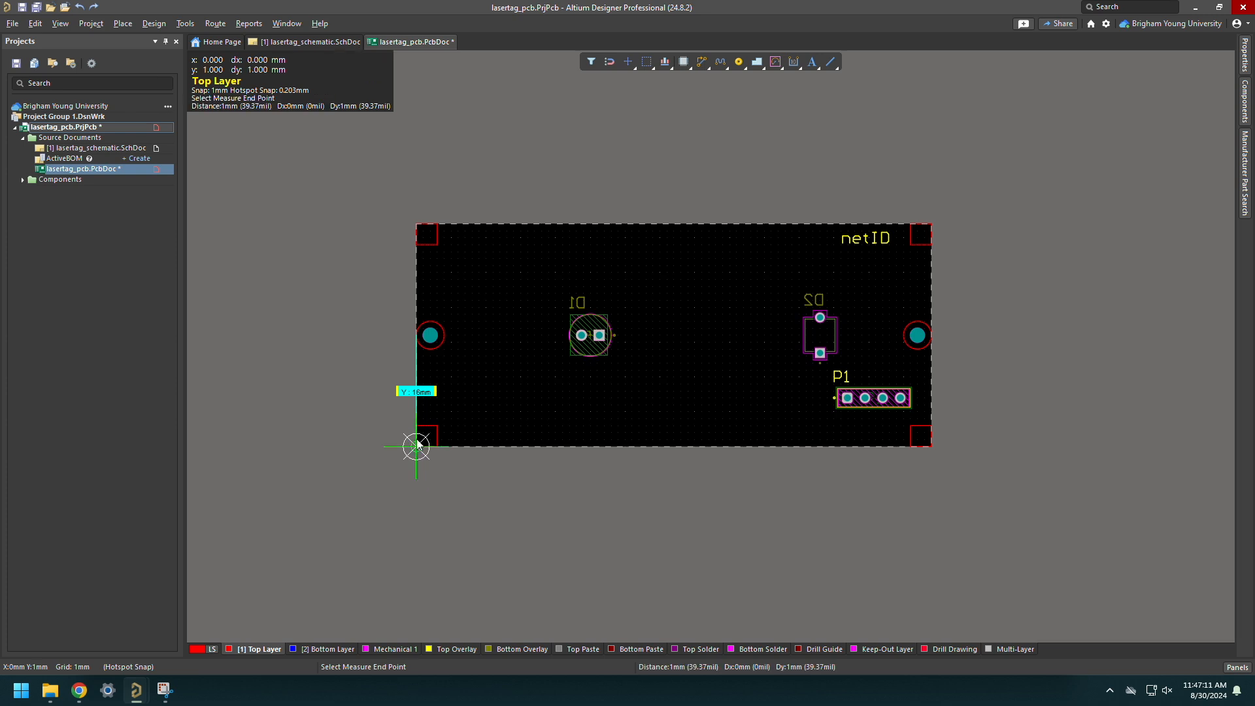
{"action": "left_click", "coordinate": [416, 224]}
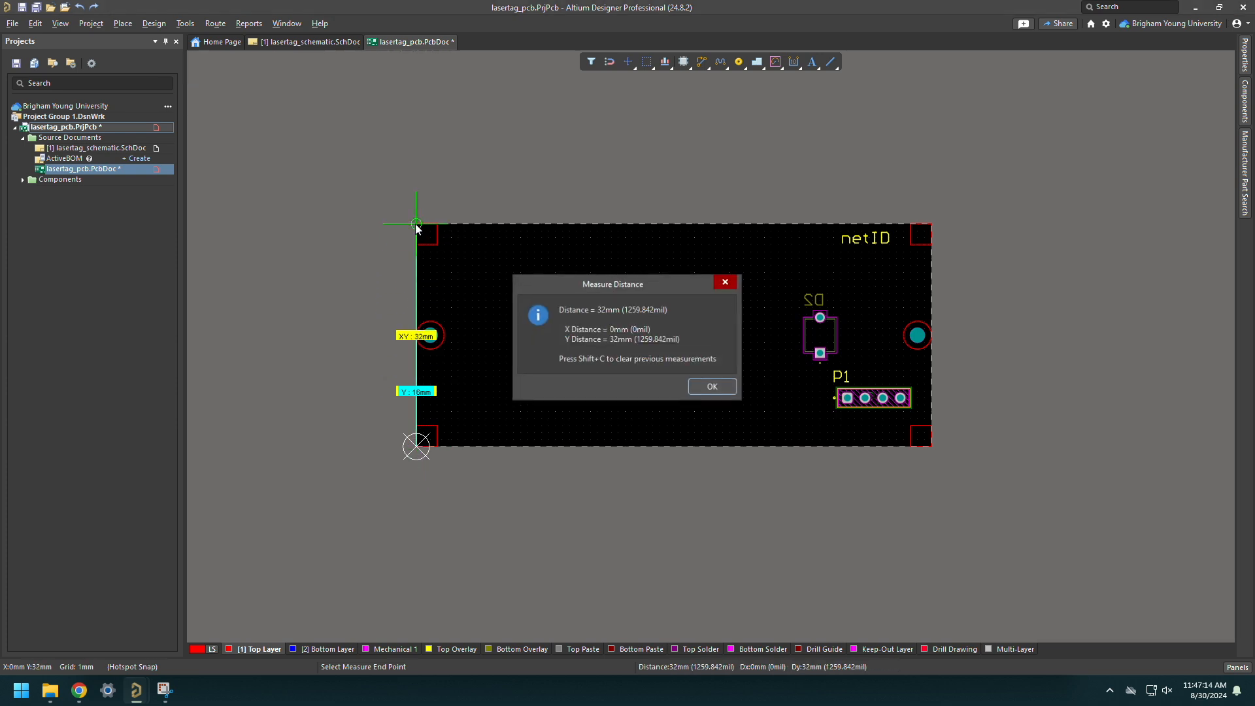
{"action": "left_click", "coordinate": [713, 387]}
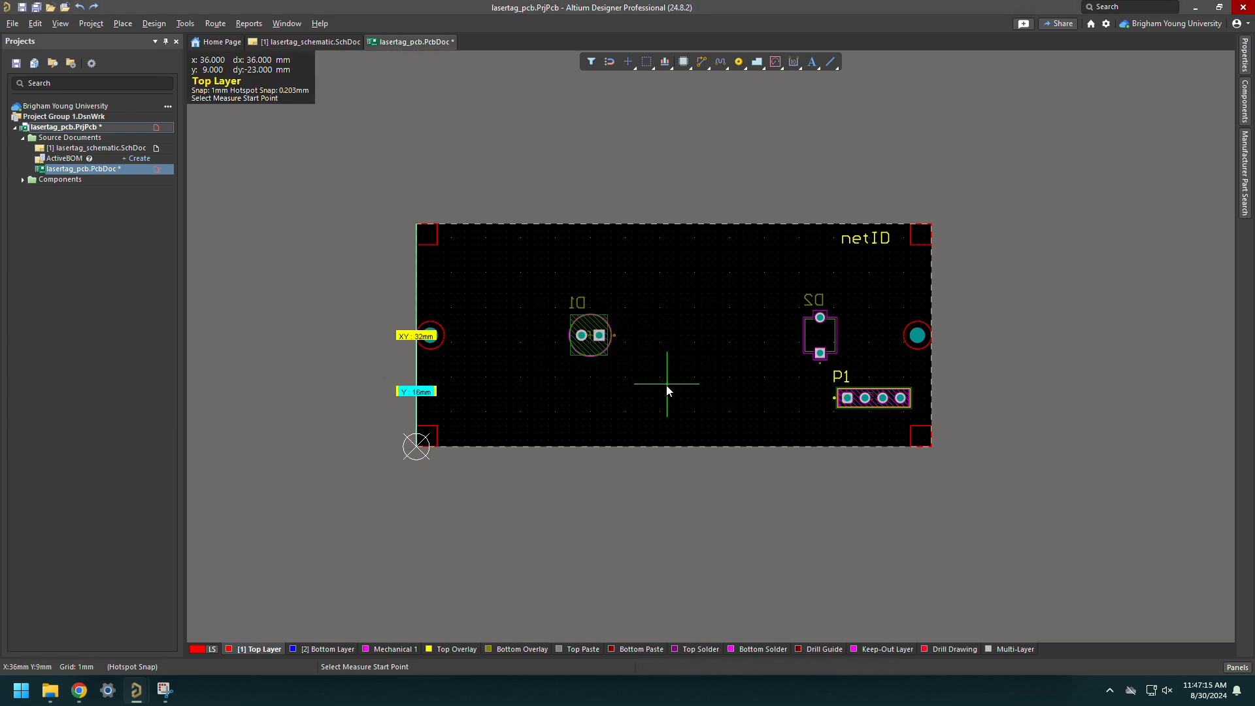
Measure the board's full width along its upper edge, from corner to corner.
{"action": "left_click", "coordinate": [417, 224]}
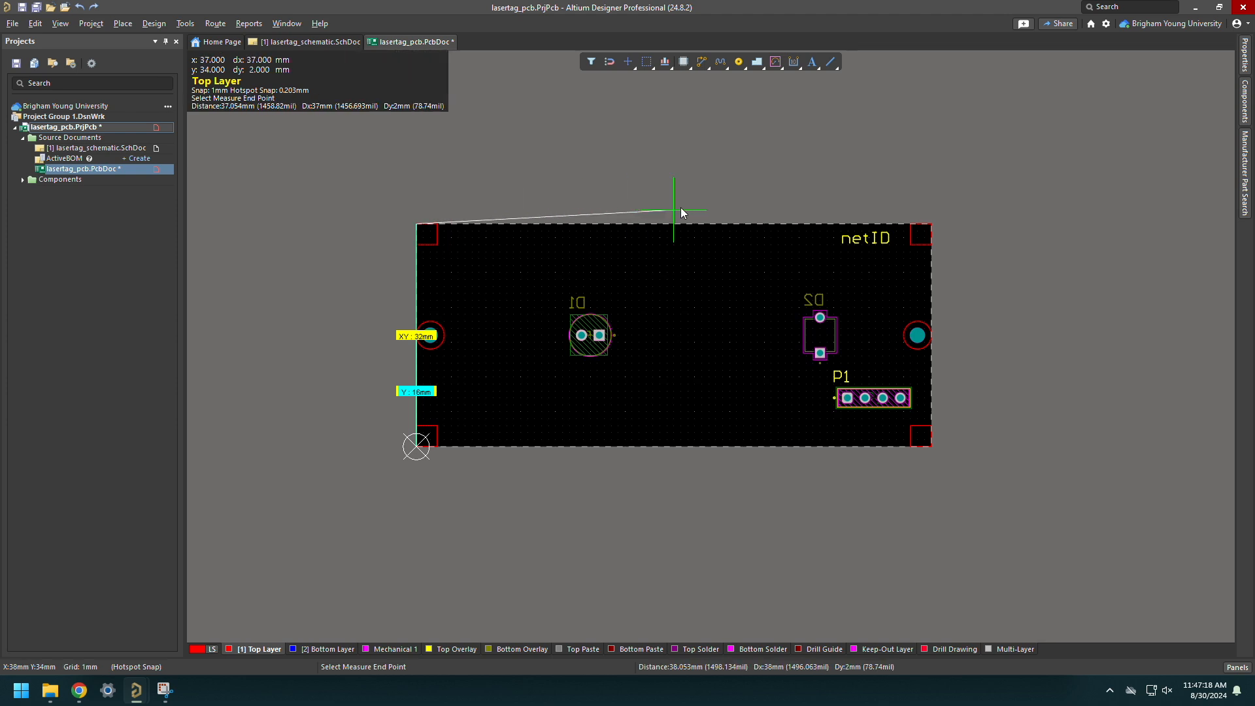
{"action": "left_click", "coordinate": [931, 225]}
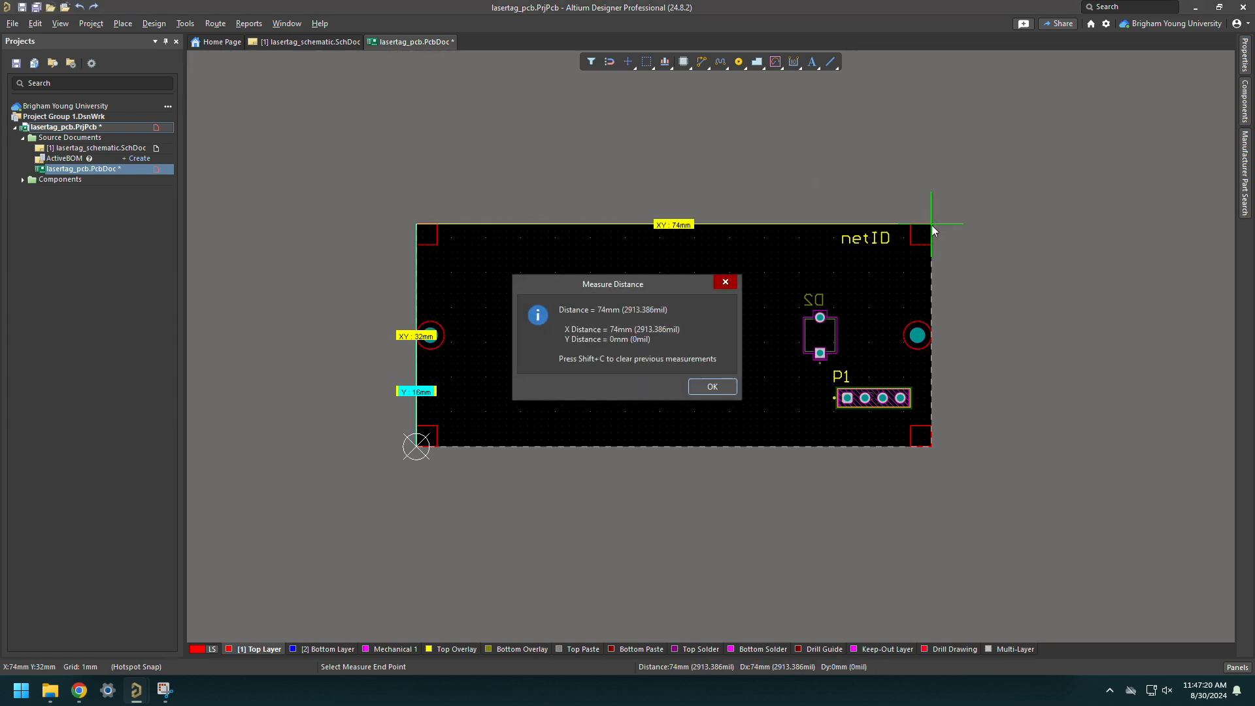
{"action": "left_click", "coordinate": [723, 387]}
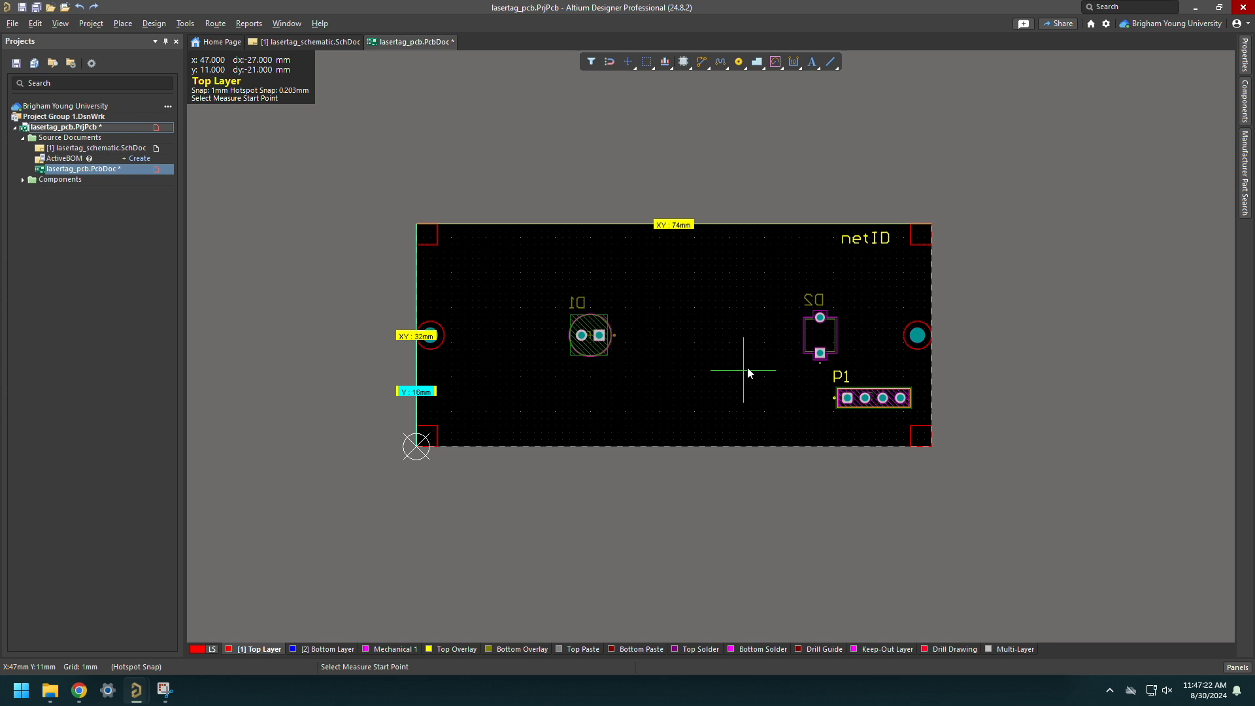
Measure the horizontal distances from the board's right edge to the center of the adjacent mounting hole and to the center of photodiode D2.
{"action": "left_click", "coordinate": [932, 336]}
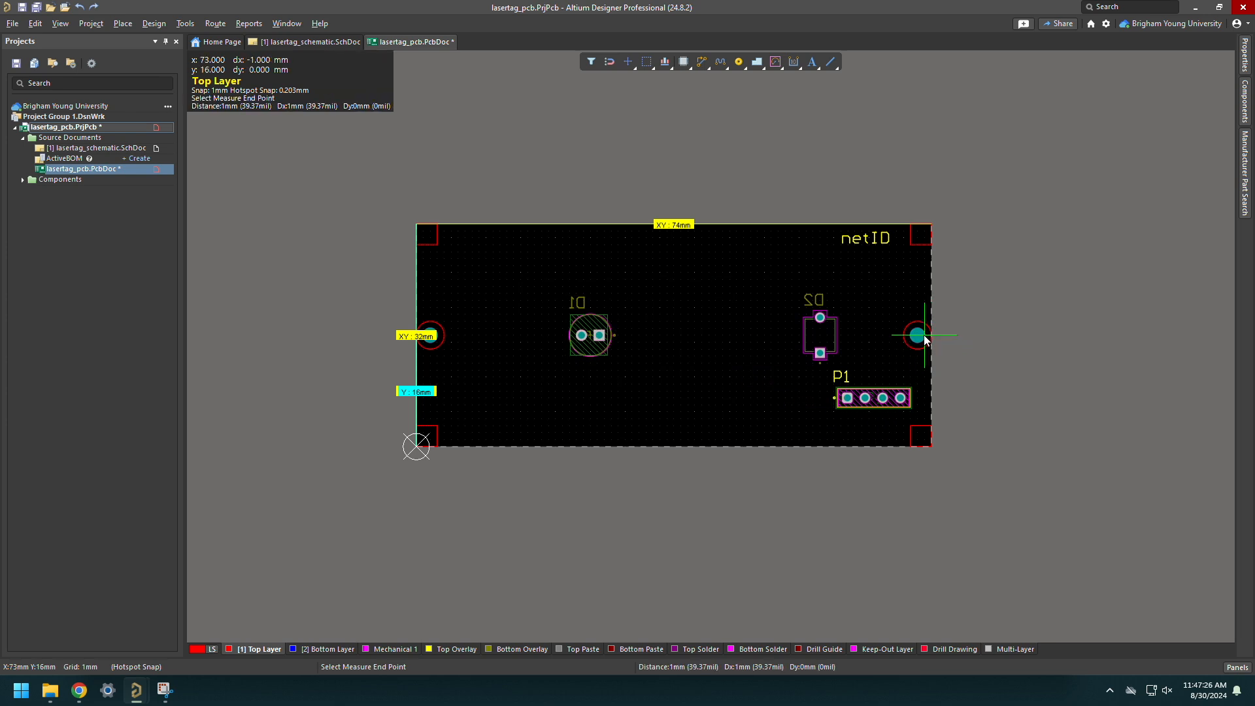
{"action": "left_click", "coordinate": [918, 335]}
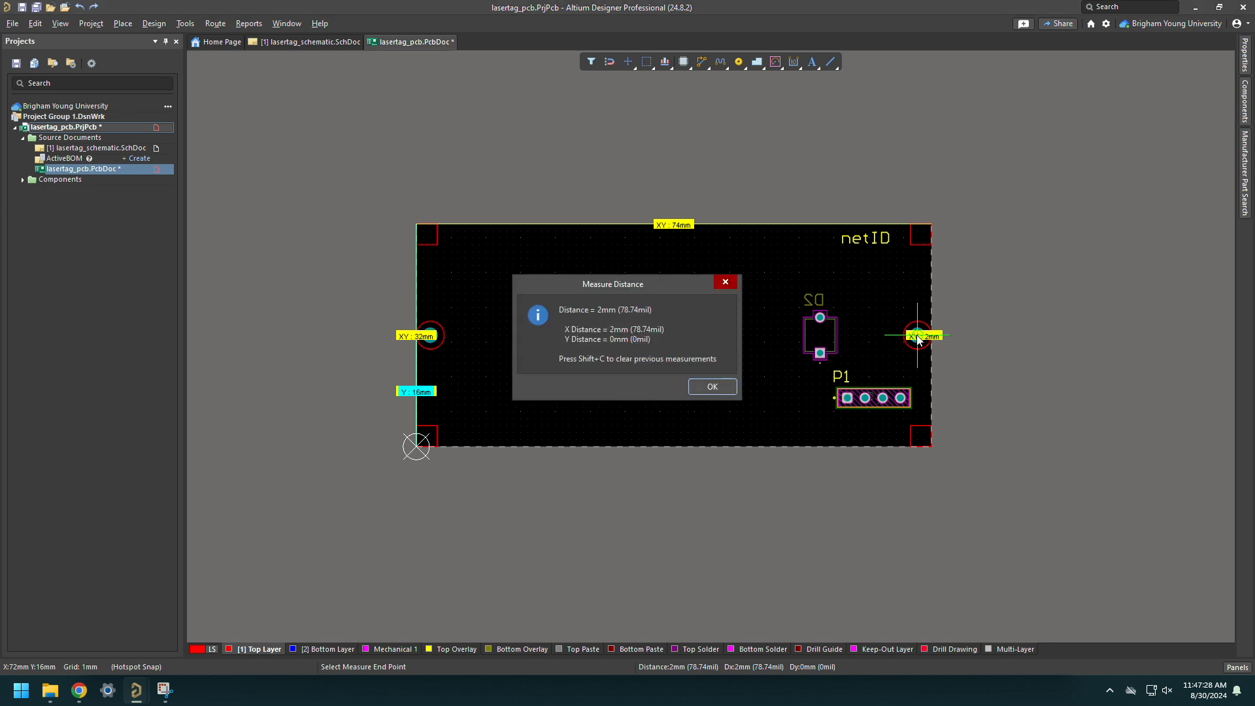
{"action": "left_click", "coordinate": [711, 387]}
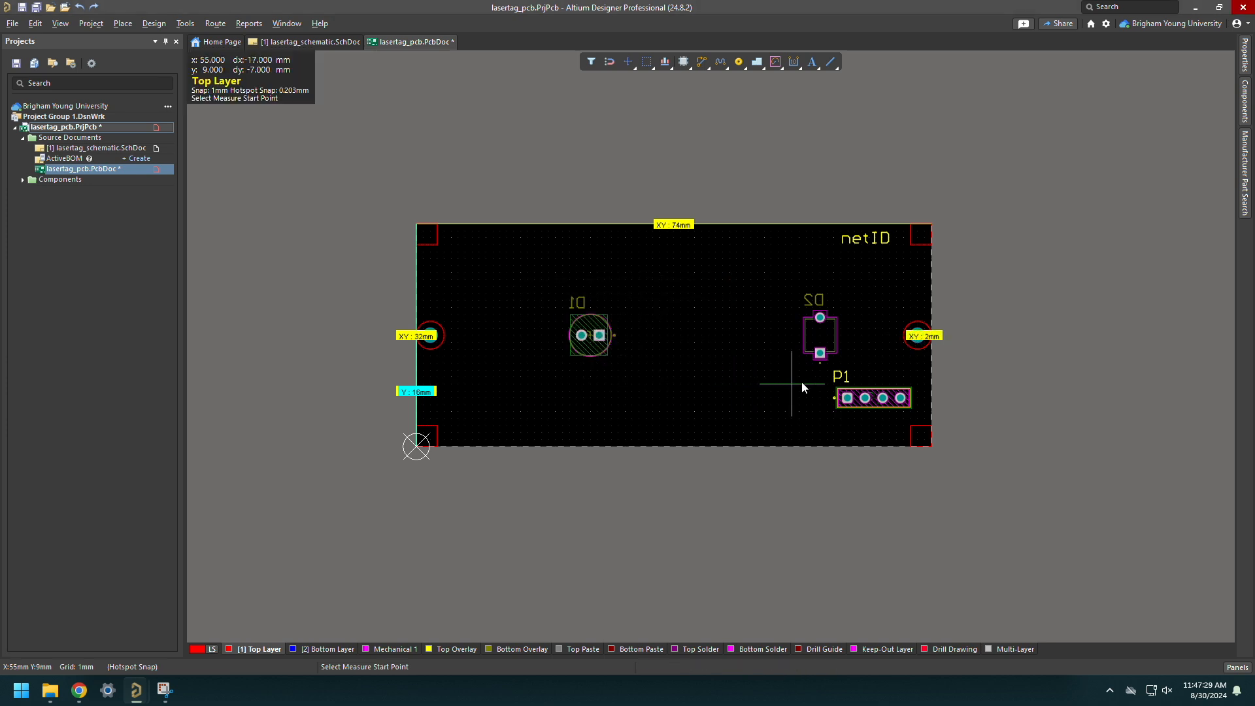
{"action": "left_click", "coordinate": [932, 336]}
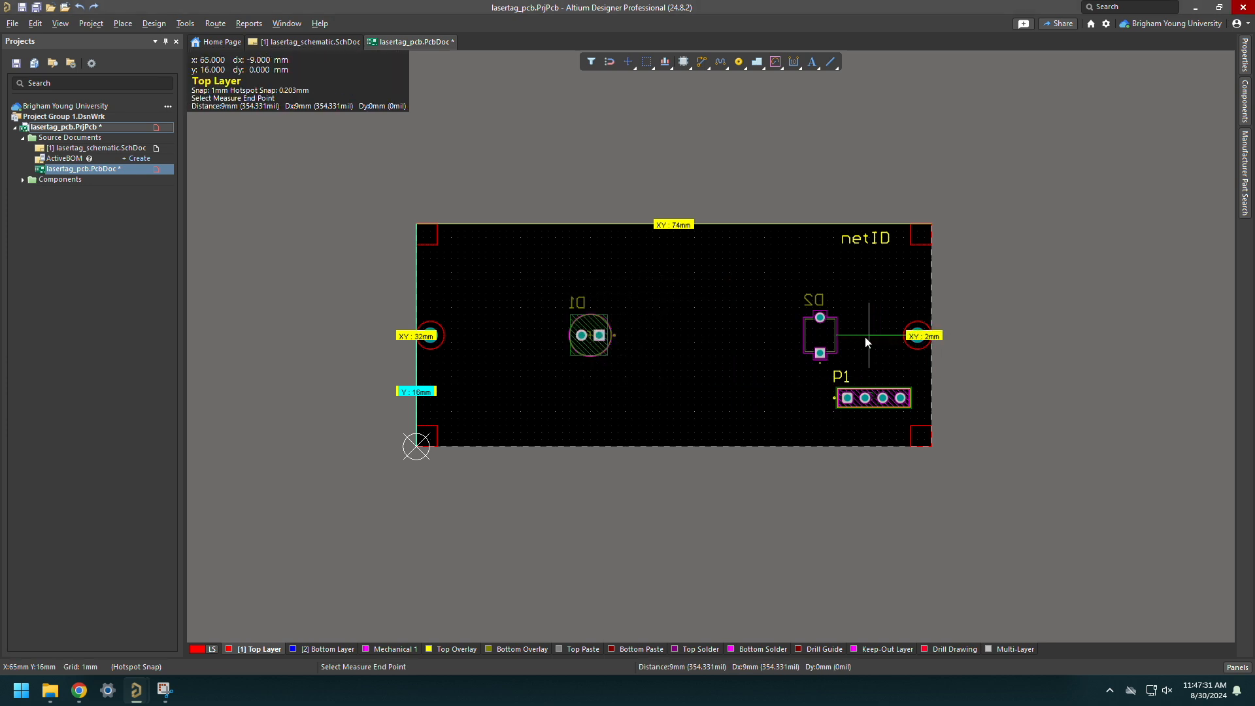
{"action": "left_click", "coordinate": [819, 335]}
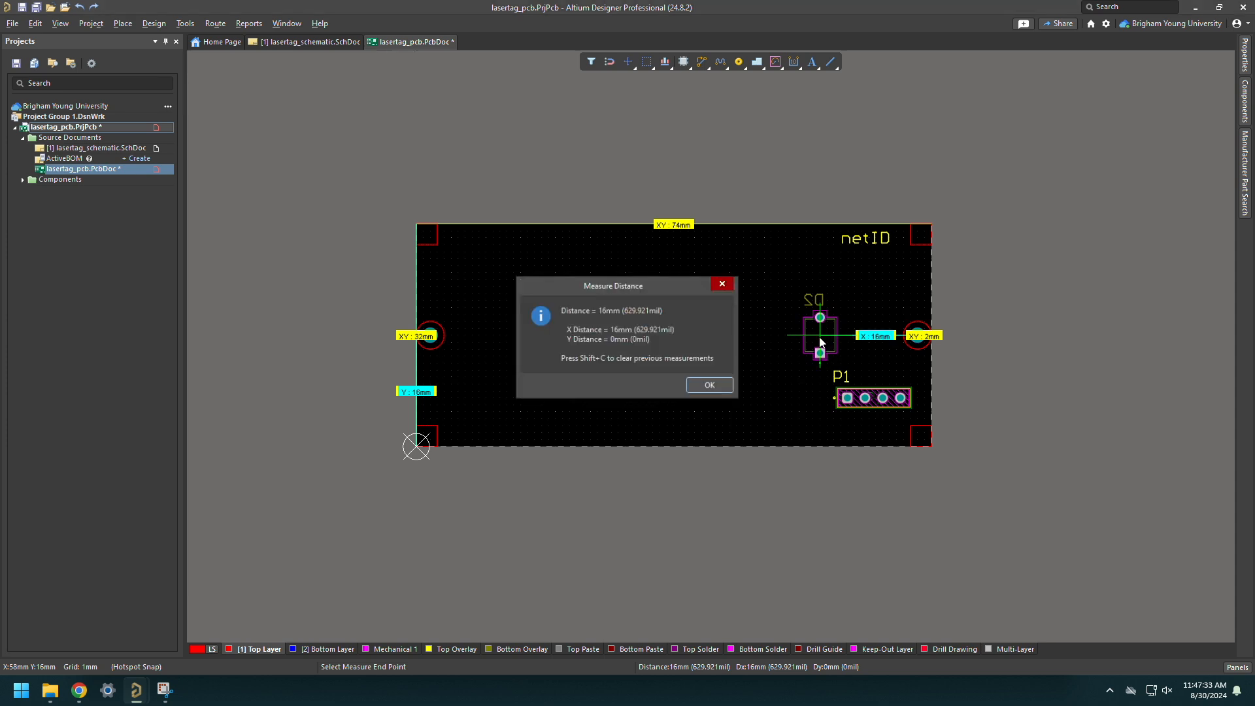
{"action": "left_click", "coordinate": [722, 386]}
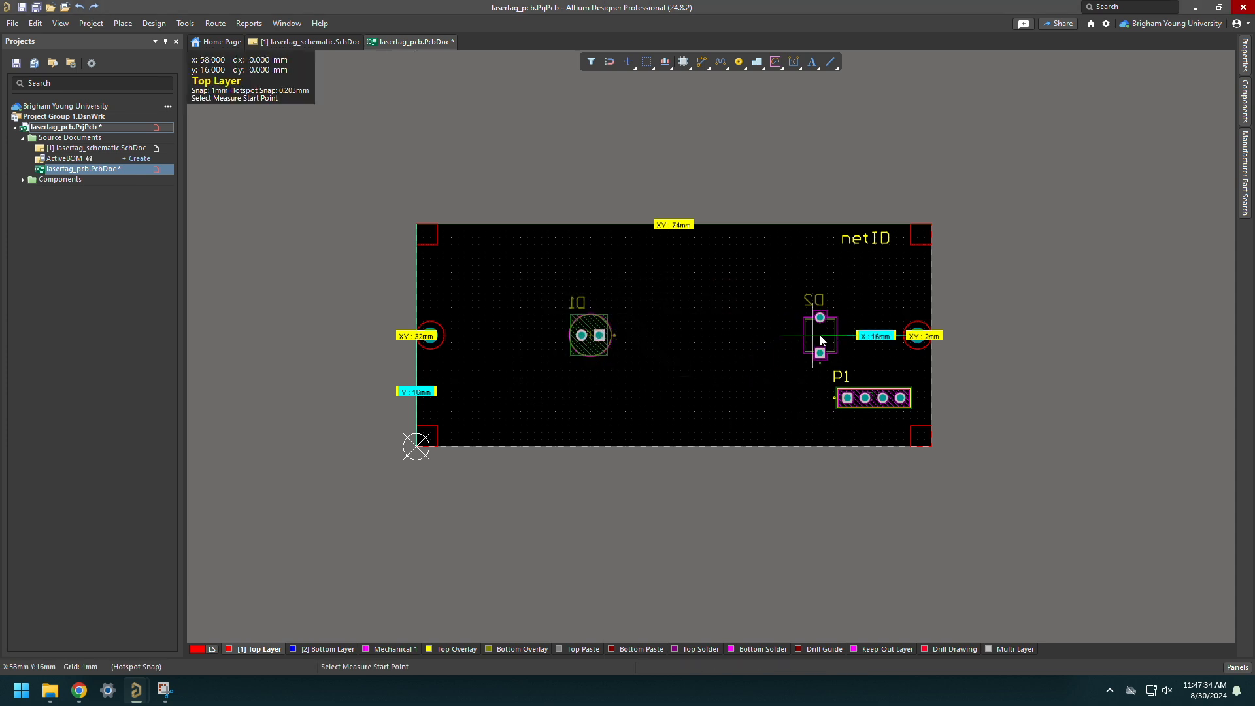
Measure the horizontal distance from the board's right edge to the center of LED D1.
{"action": "left_click", "coordinate": [933, 337]}
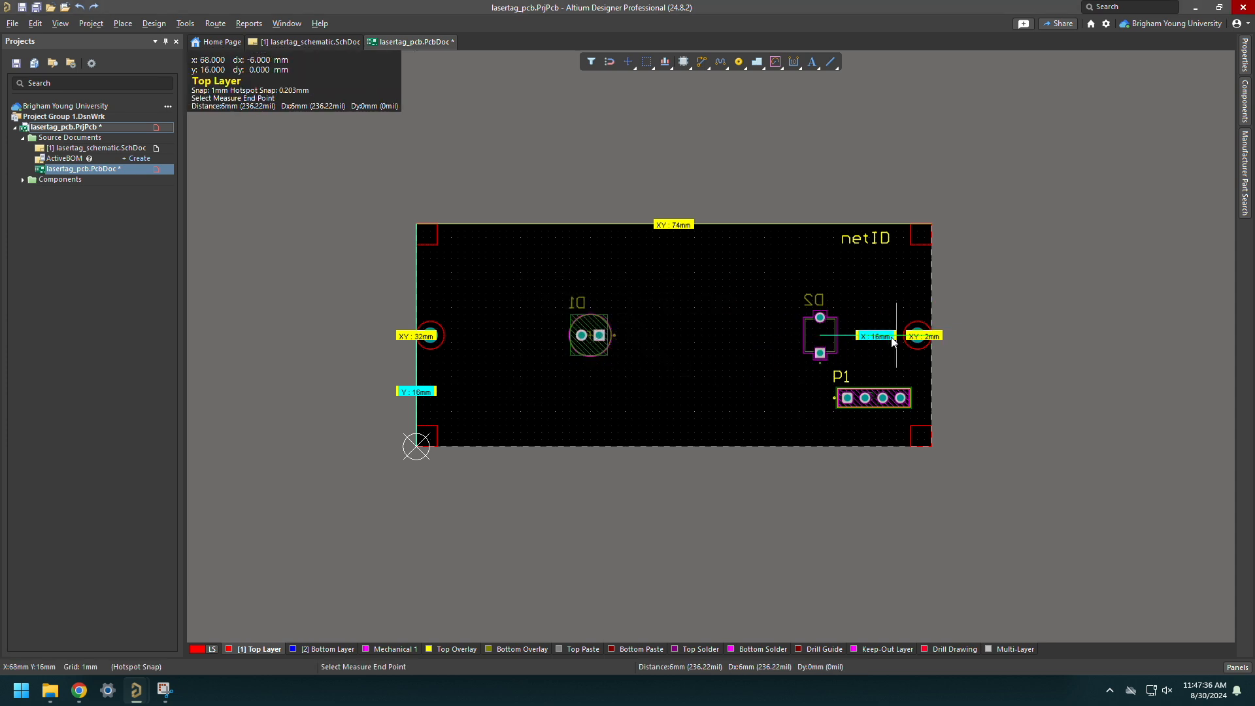
{"action": "left_click", "coordinate": [591, 339]}
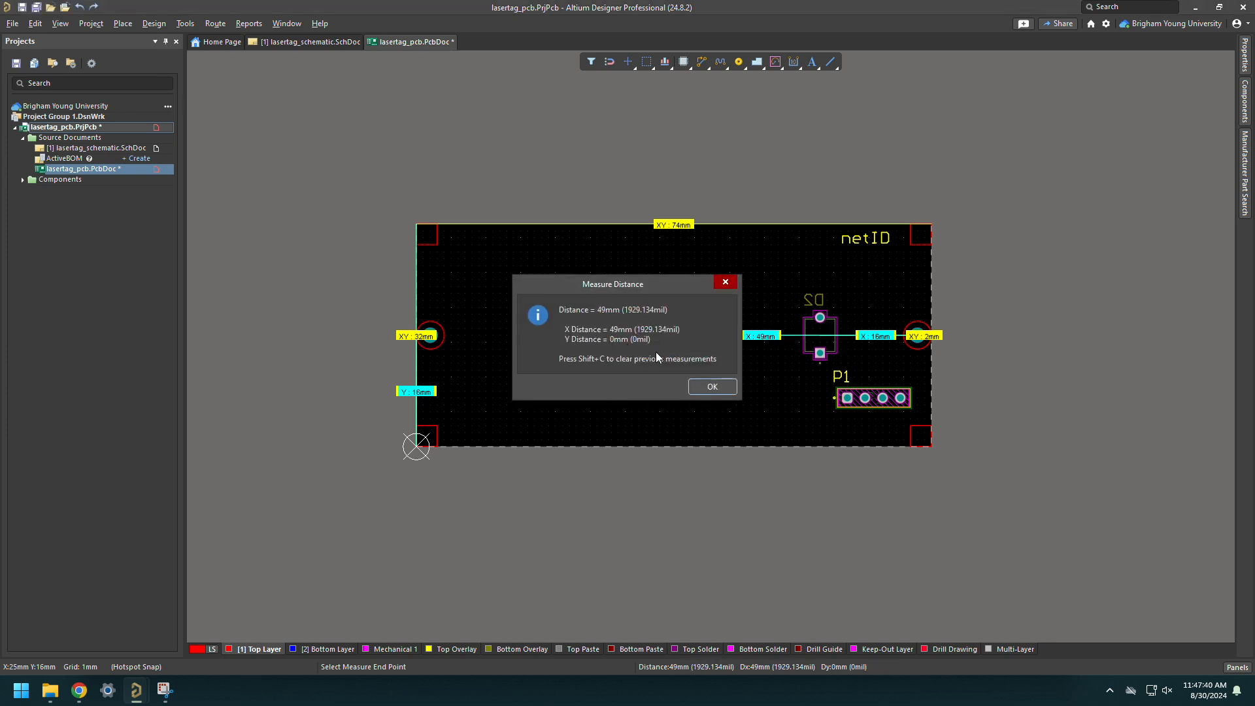
{"action": "left_click", "coordinate": [699, 382]}
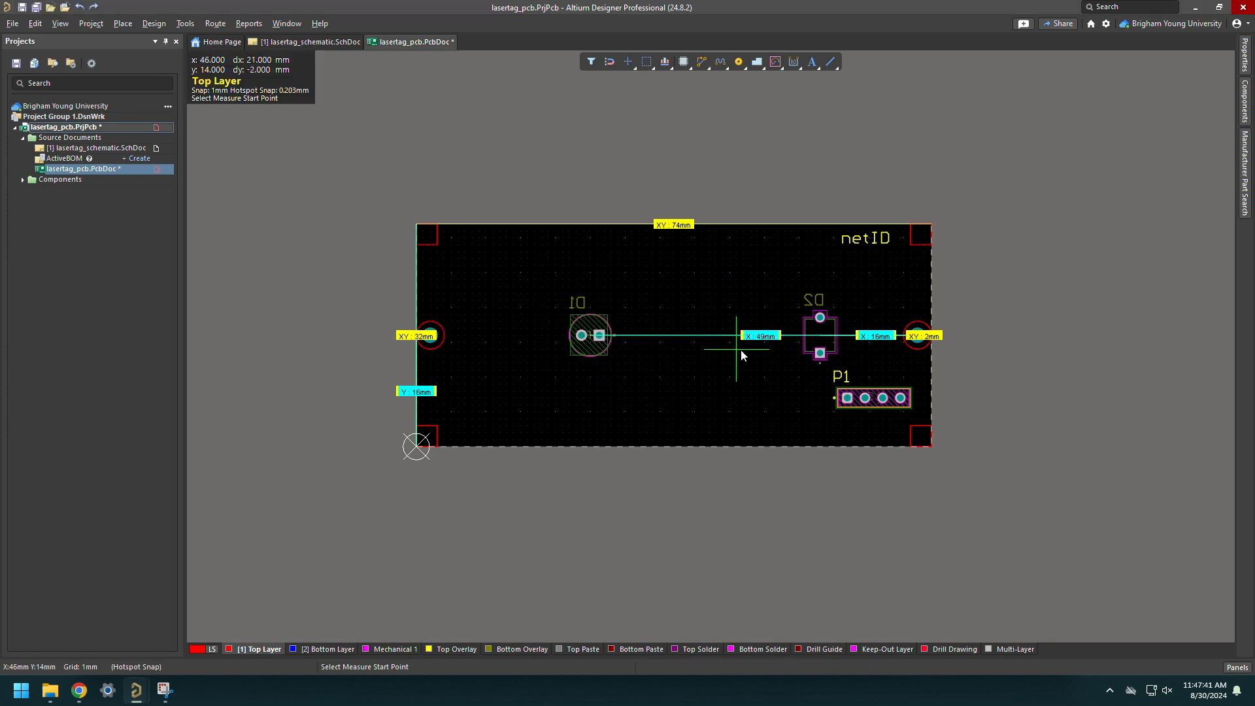
Measure the center-to-center distance between the two mounting holes and end the measurement.
{"action": "left_click", "coordinate": [918, 338]}
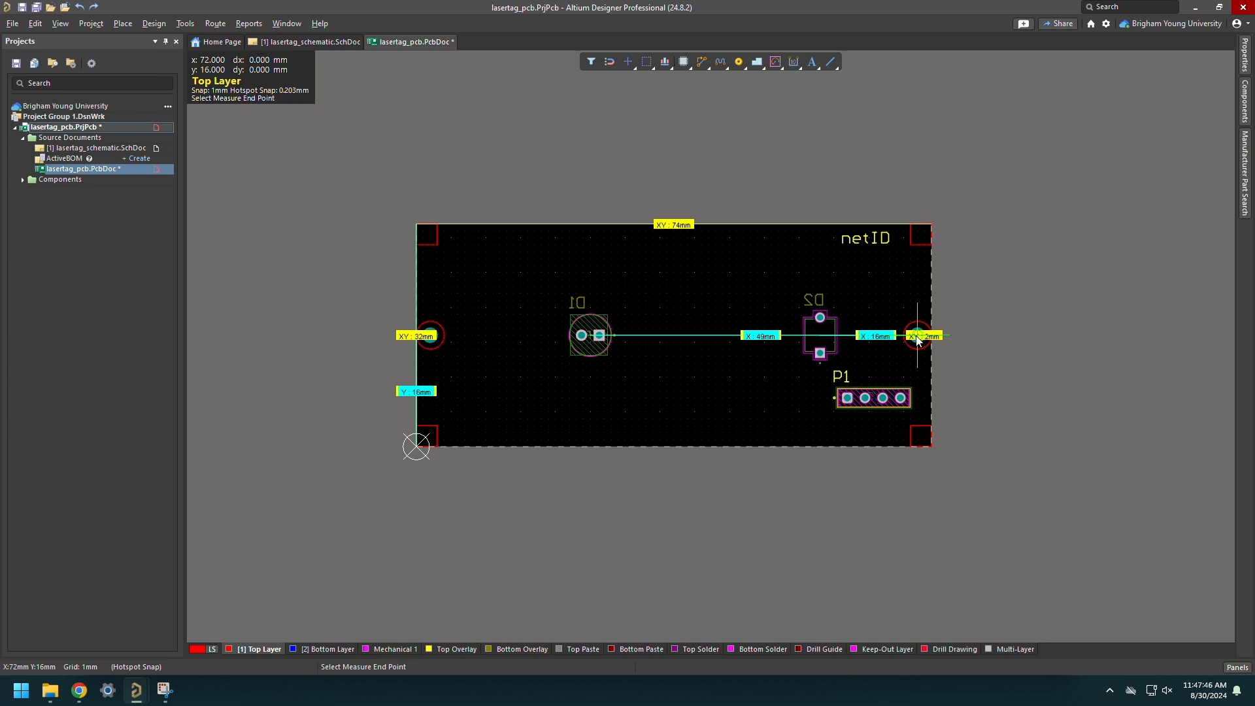
{"action": "left_click", "coordinate": [431, 336]}
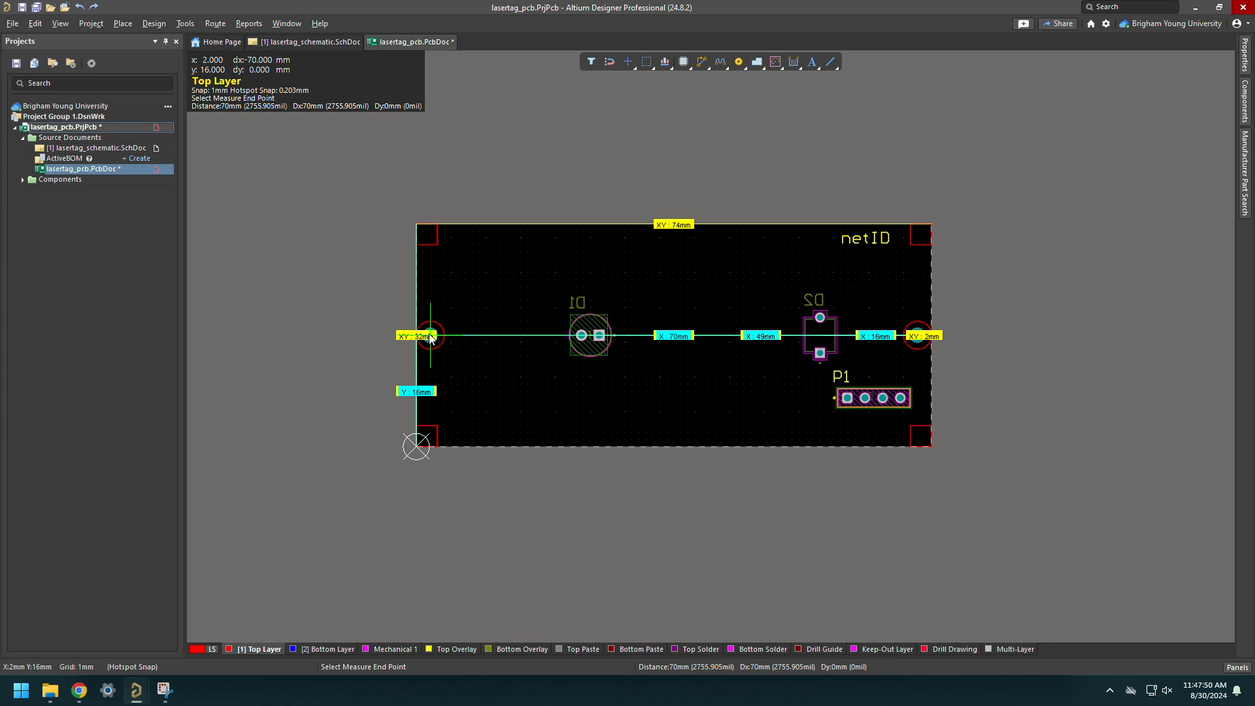
{"action": "left_click", "coordinate": [700, 386]}
{"action": "key", "text": "Escape"}
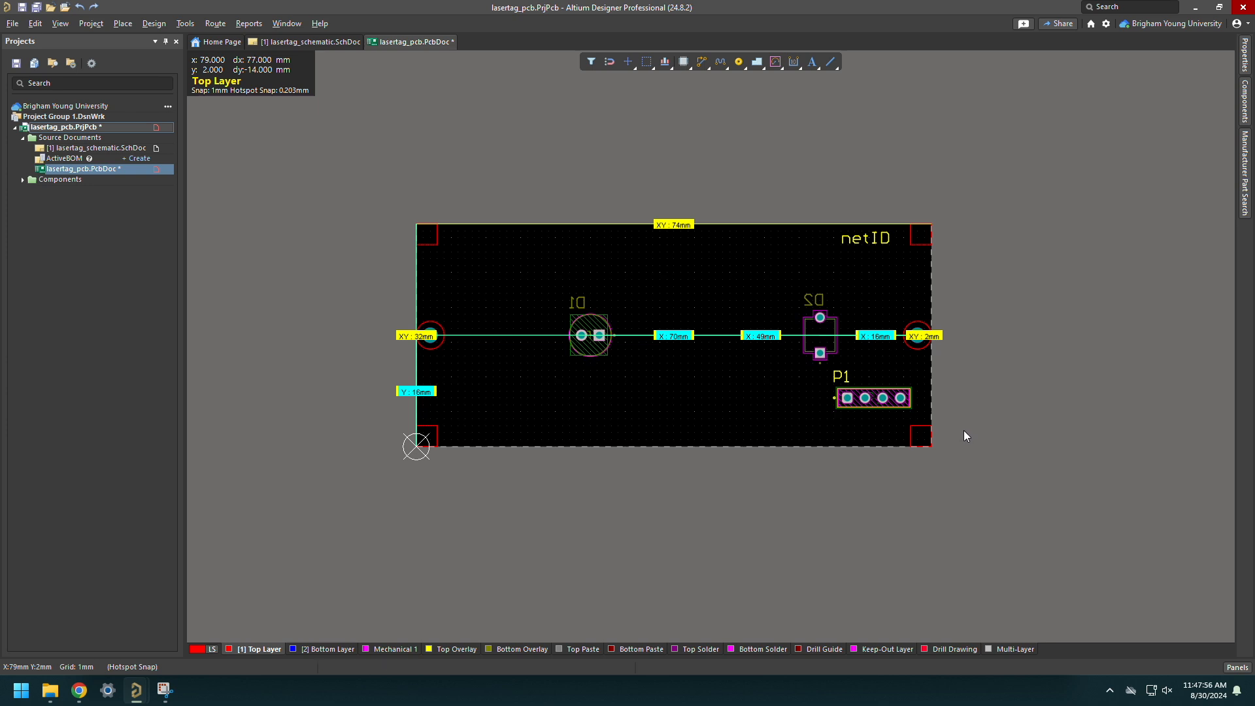